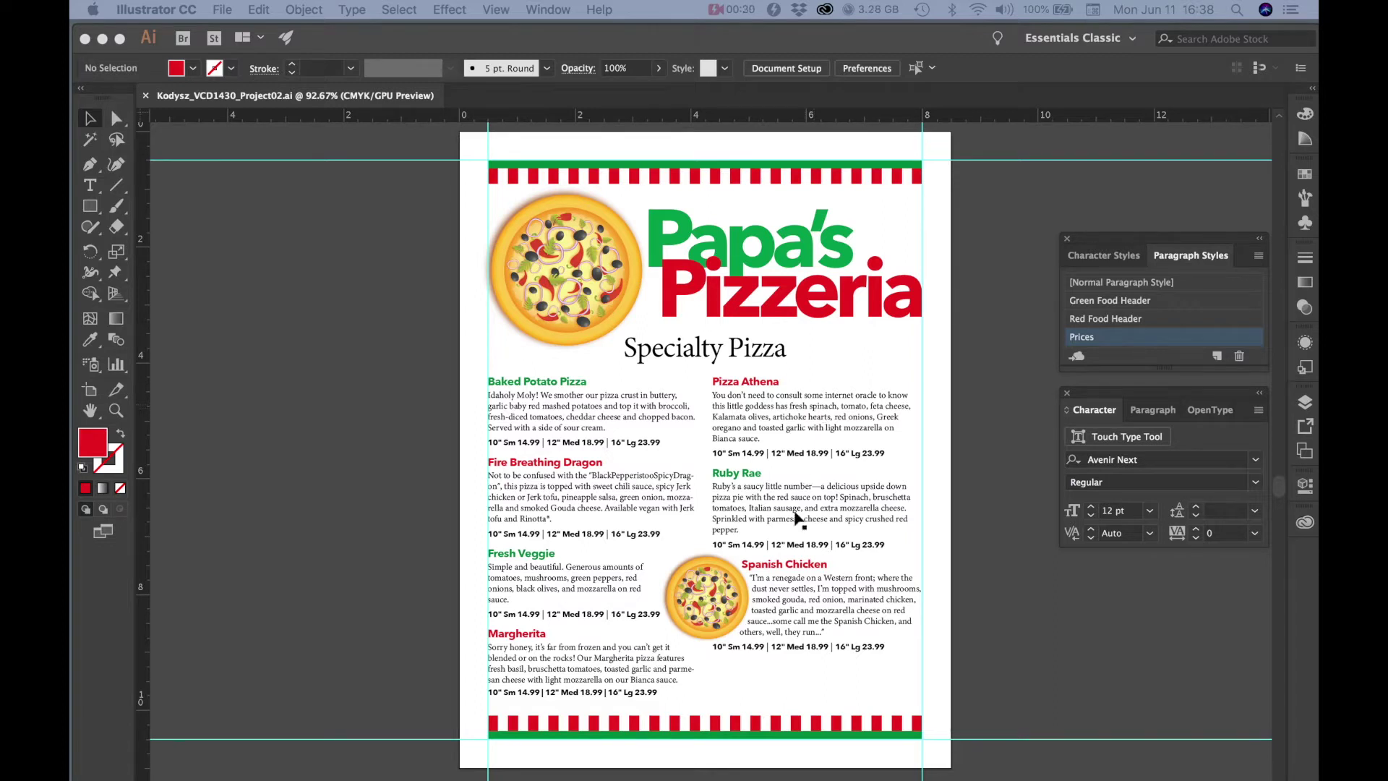
Zoom in twice on the Spanish Chicken pizza image to about 156.4%.
key(super+space)
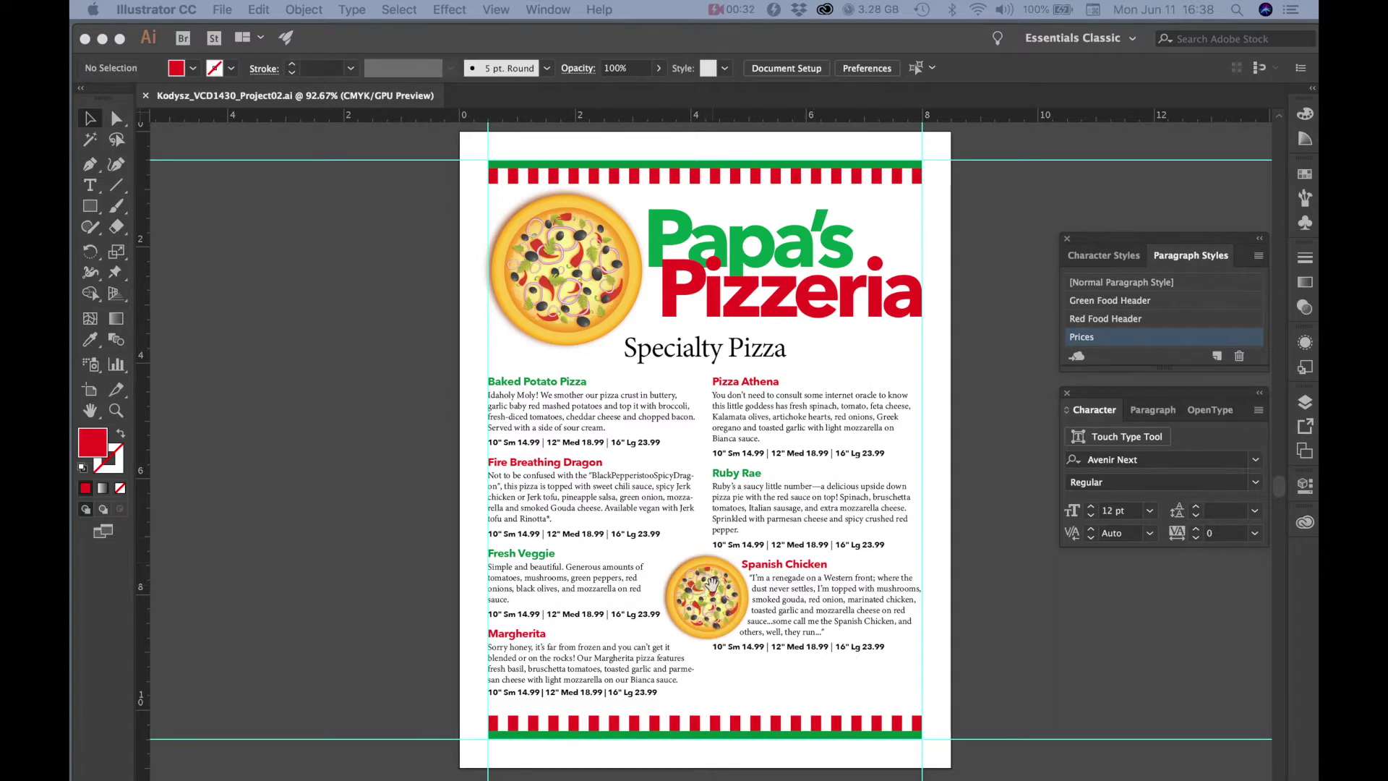
drag(716, 587, 725, 584)
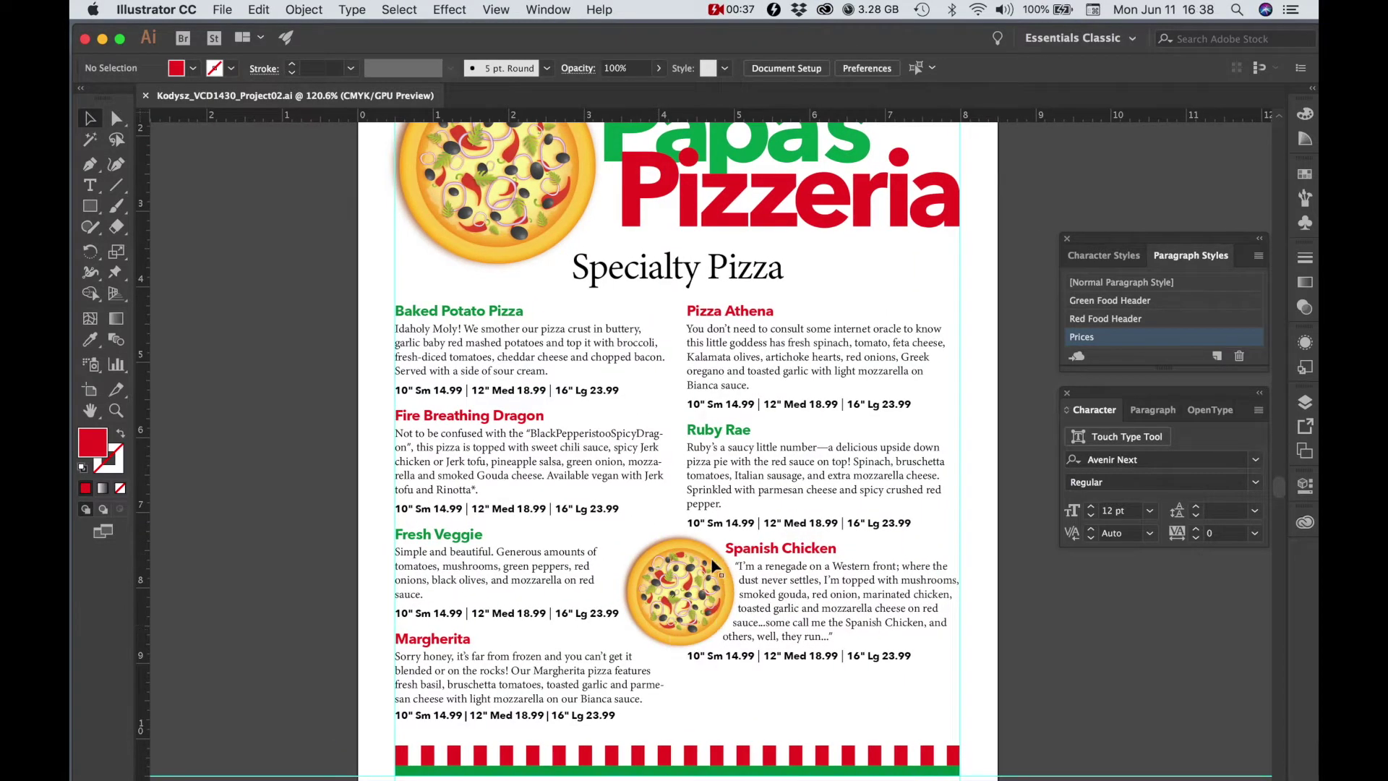
click(711, 600)
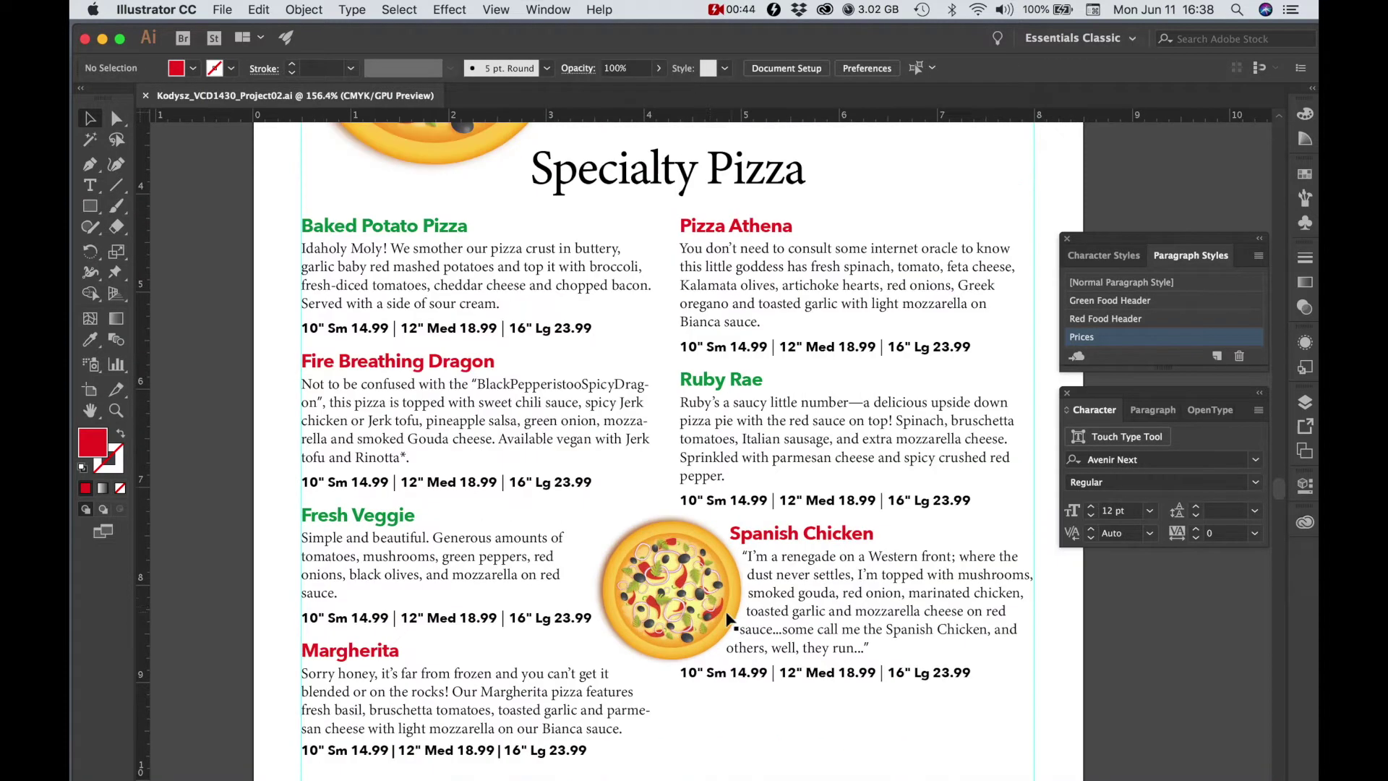
Select the pizza's invisible wrap circle and move it off the pizza toward the lower right.
click(683, 574)
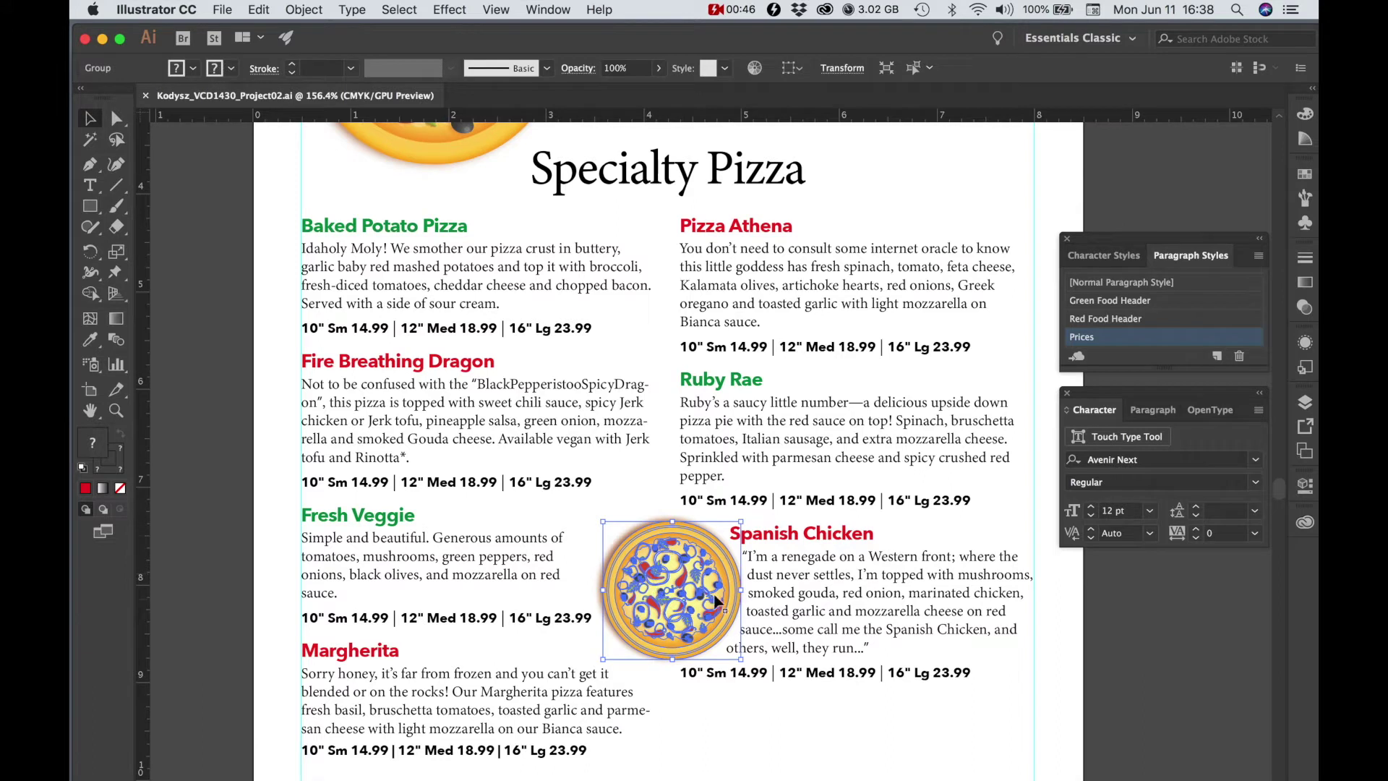
click(597, 587)
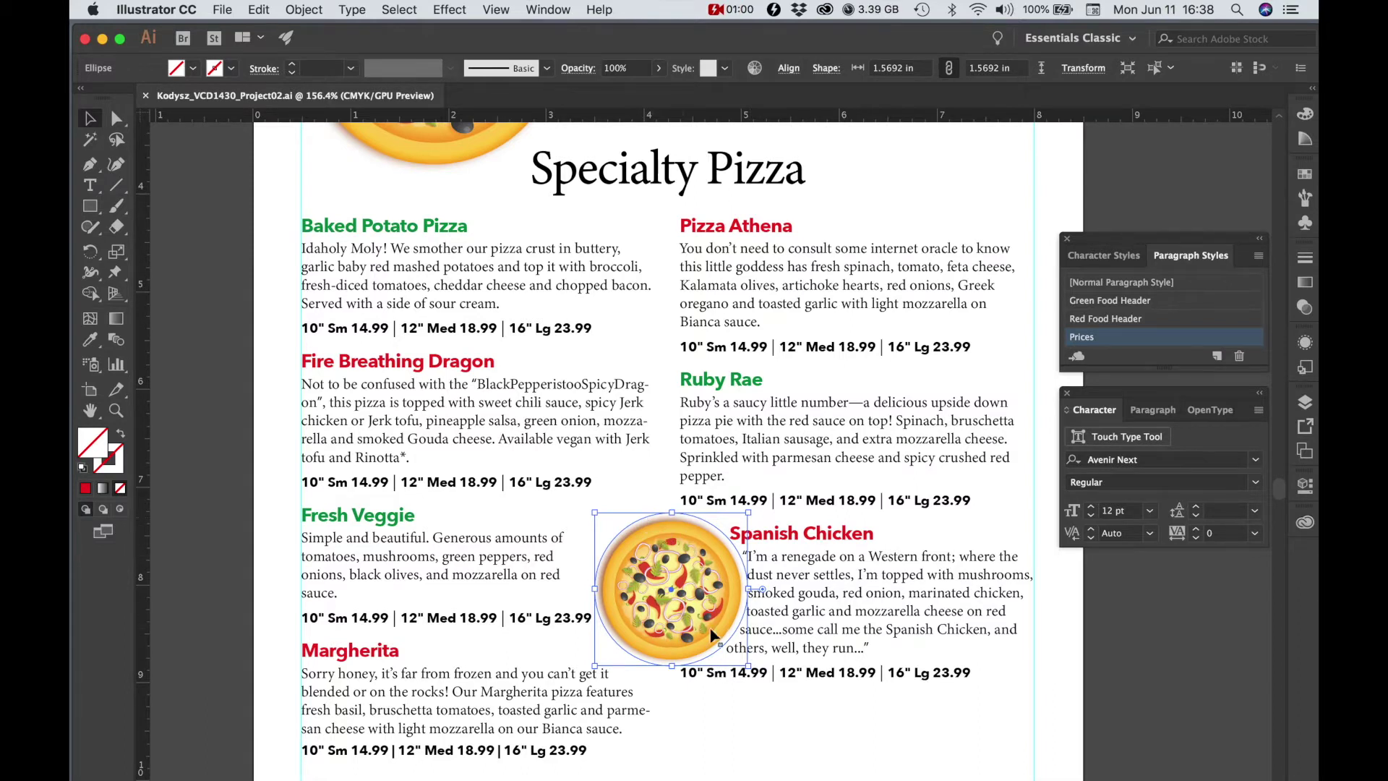
drag(640, 516, 691, 449)
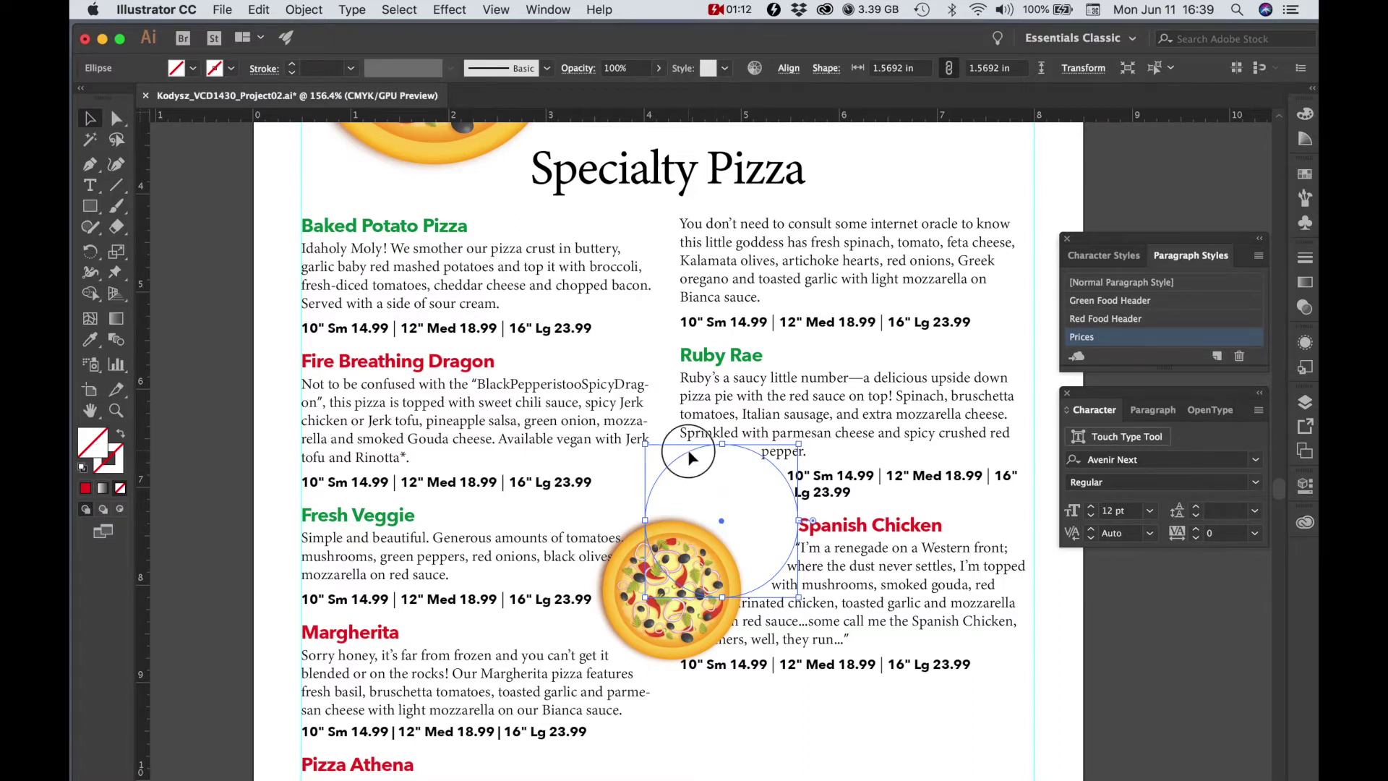
drag(688, 449, 895, 611)
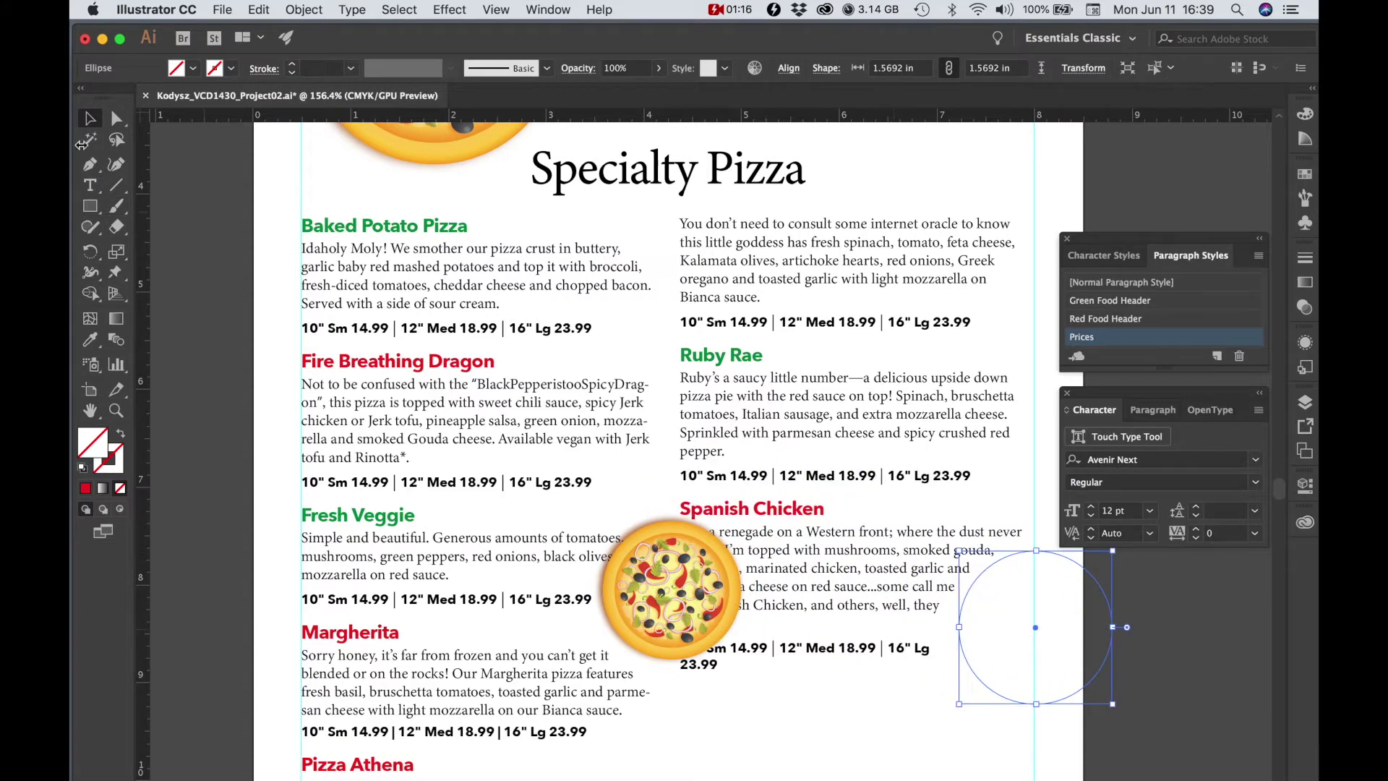
click(90, 207)
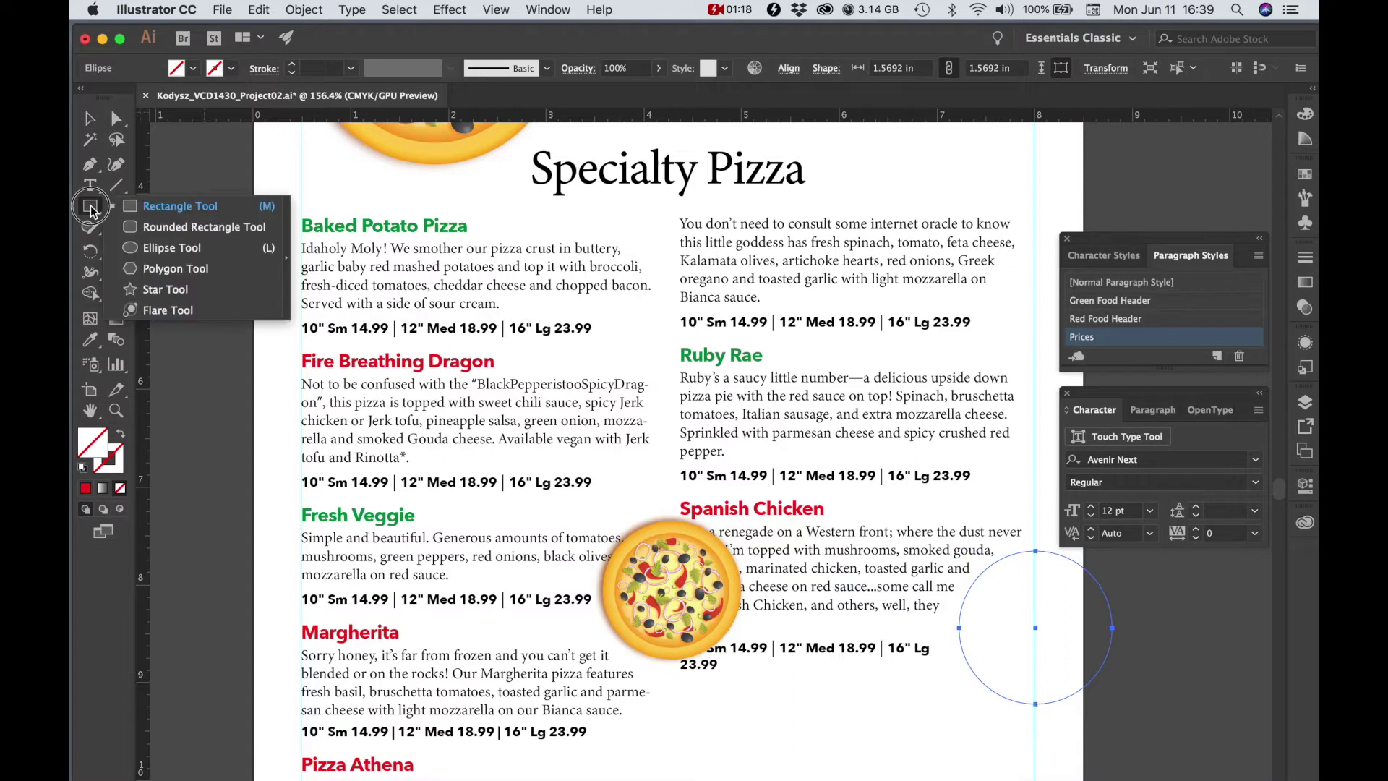
Draw a closed Pen-tool path with several anchor points around the pizza and the space above it.
mouse_move(90, 208)
mouse_down()
mouse_move(177, 206)
mouse_move(174, 245)
mouse_move(109, 238)
mouse_move(94, 212)
mouse_up()
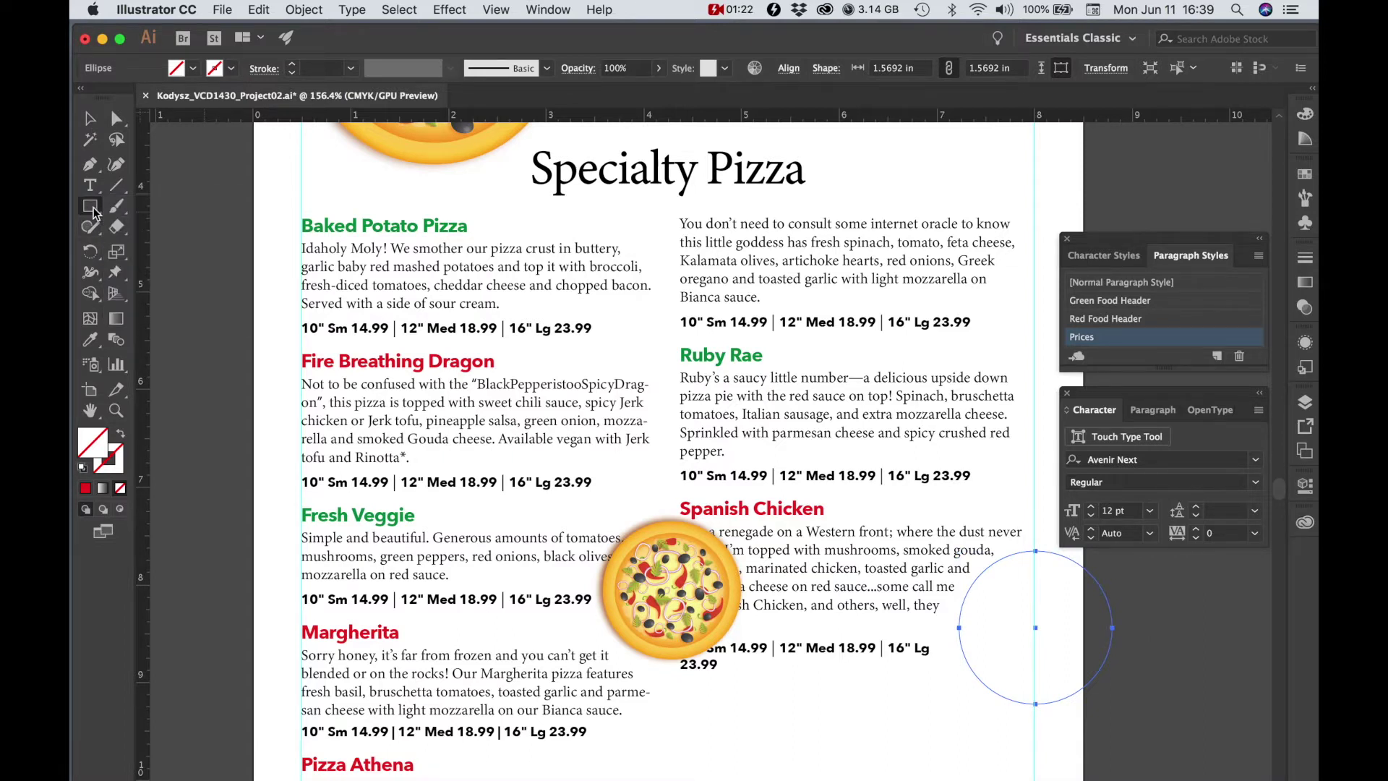
click(91, 166)
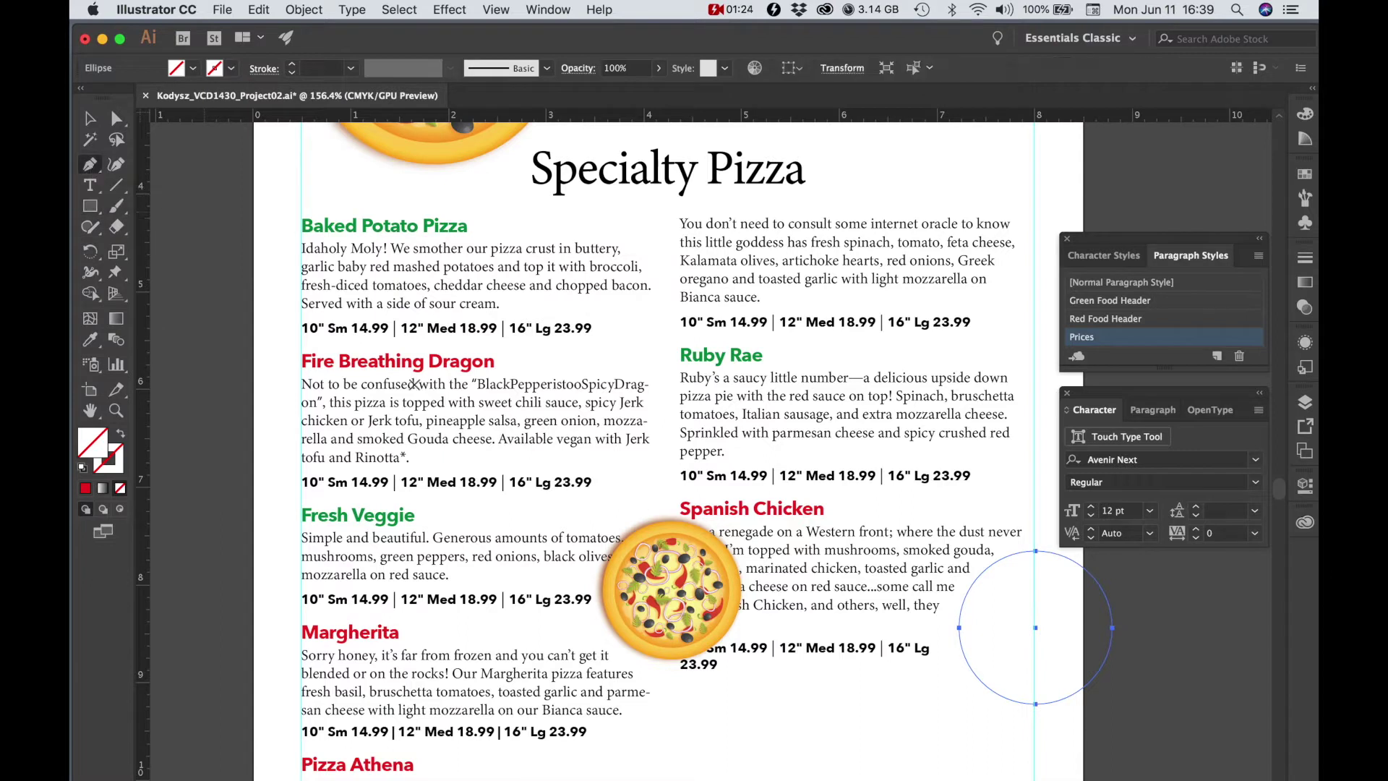
click(604, 420)
drag(702, 492, 803, 451)
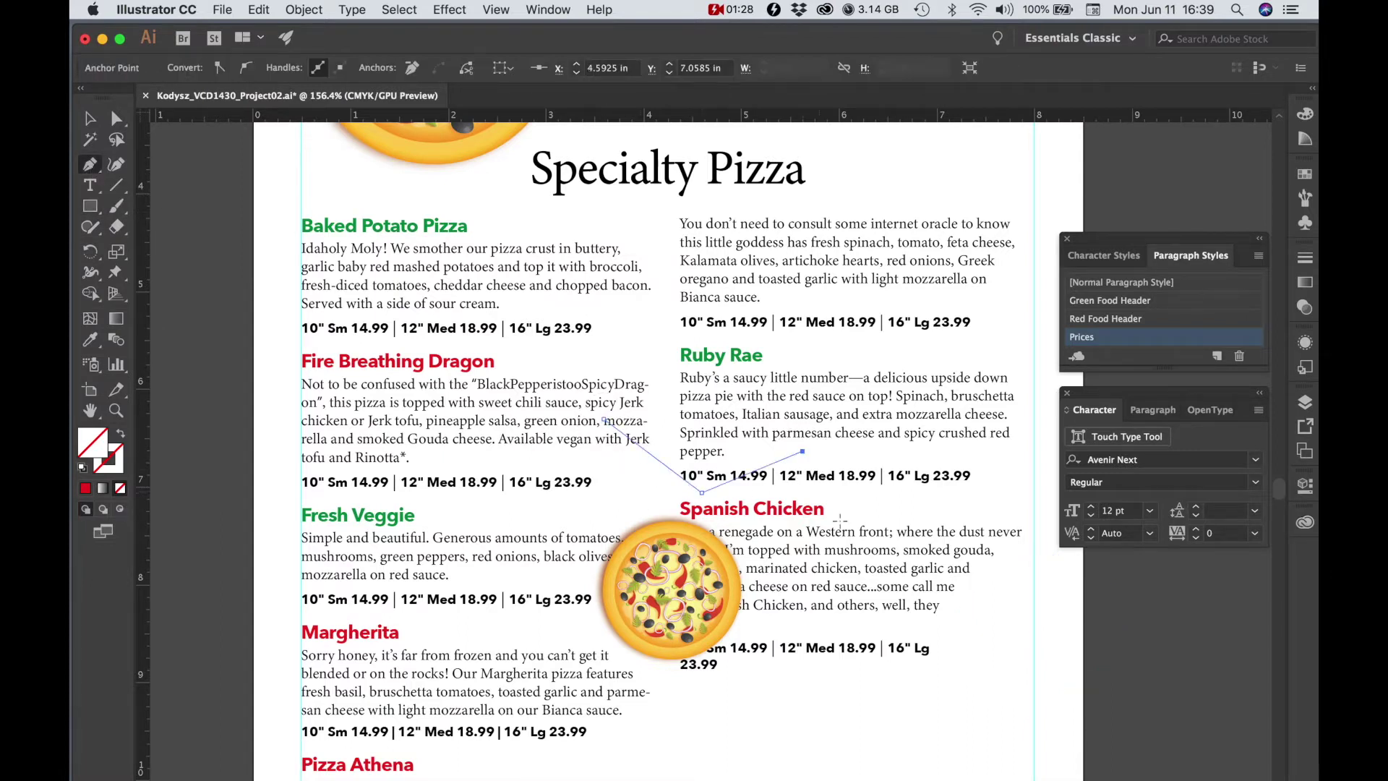
click(837, 533)
click(683, 603)
click(544, 543)
click(605, 420)
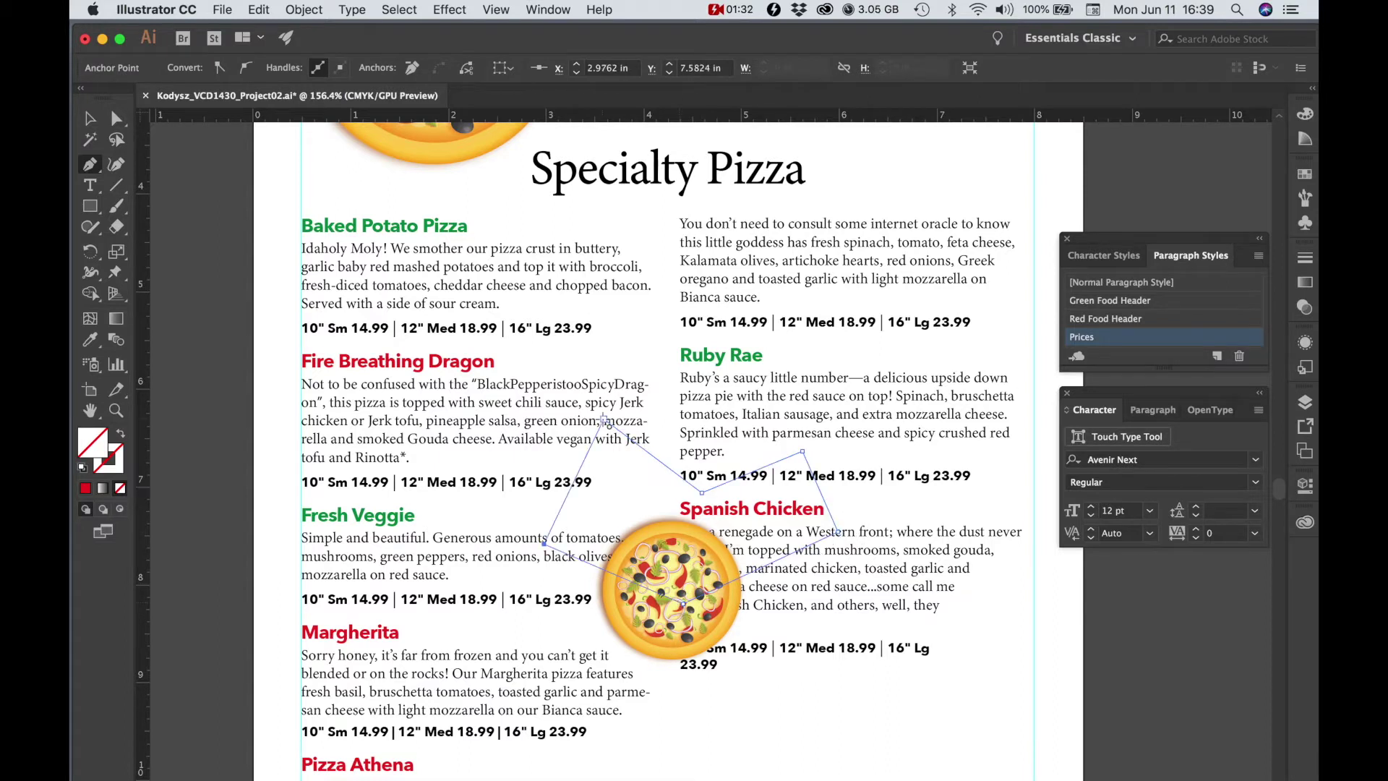
click(606, 422)
click(315, 11)
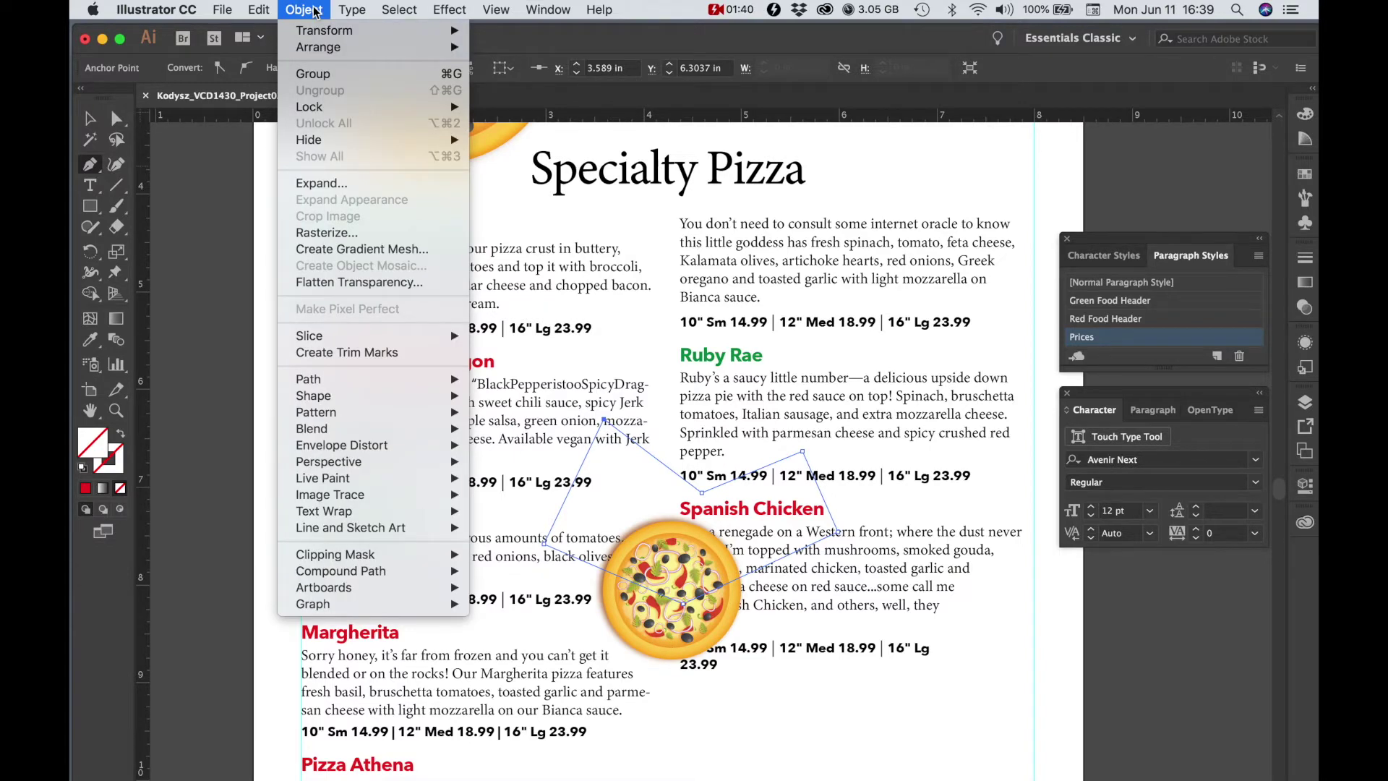
Make a text wrap from the new path, preview a 24 pt wrap offset, then cancel it.
mouse_move(323, 512)
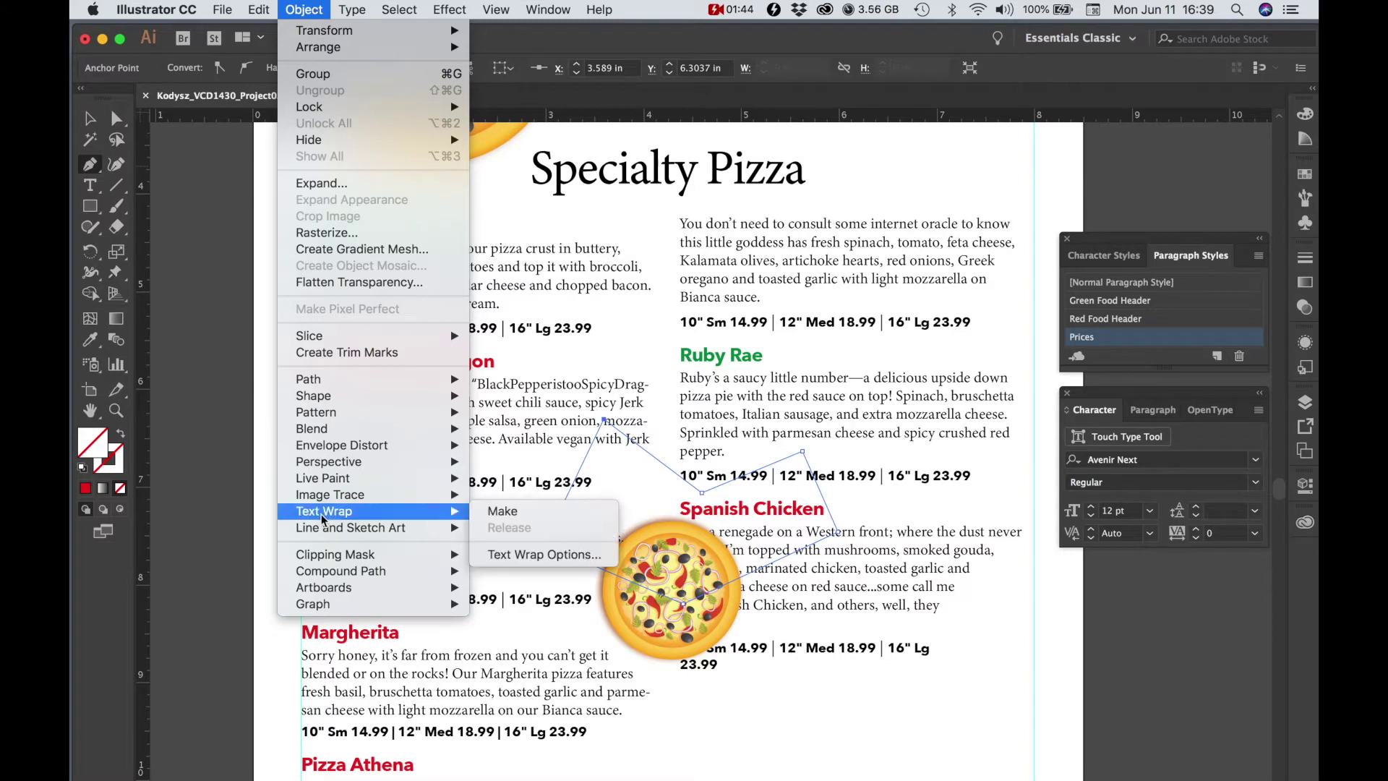
click(502, 511)
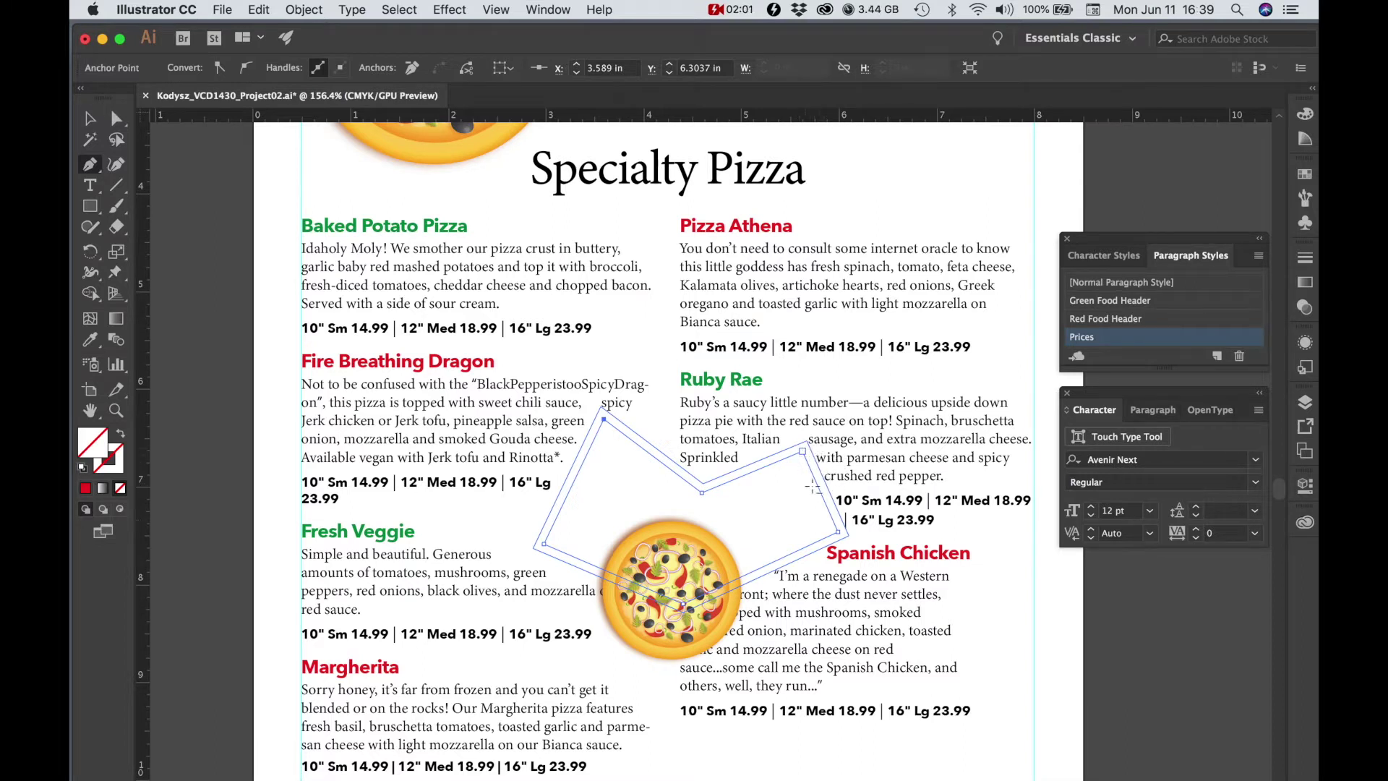
click(304, 10)
mouse_move(332, 513)
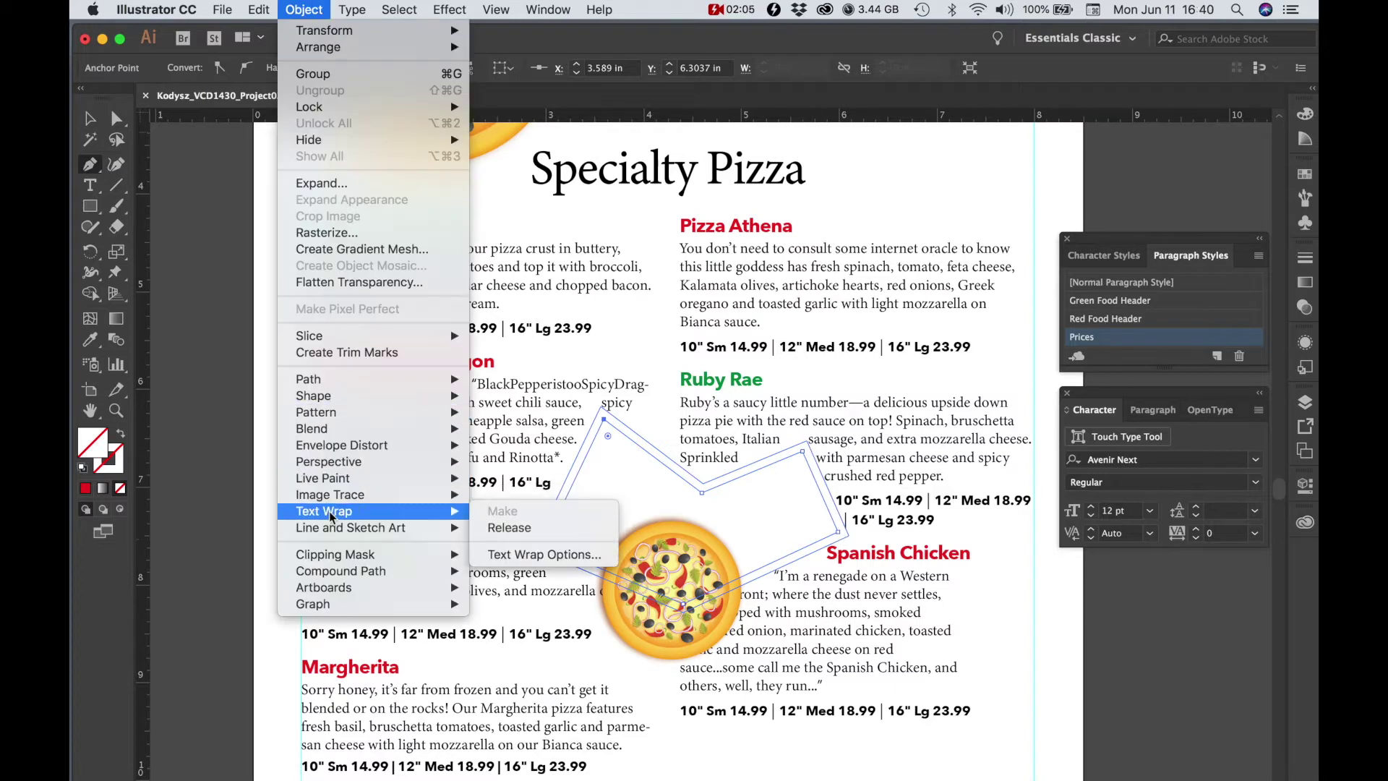
click(506, 554)
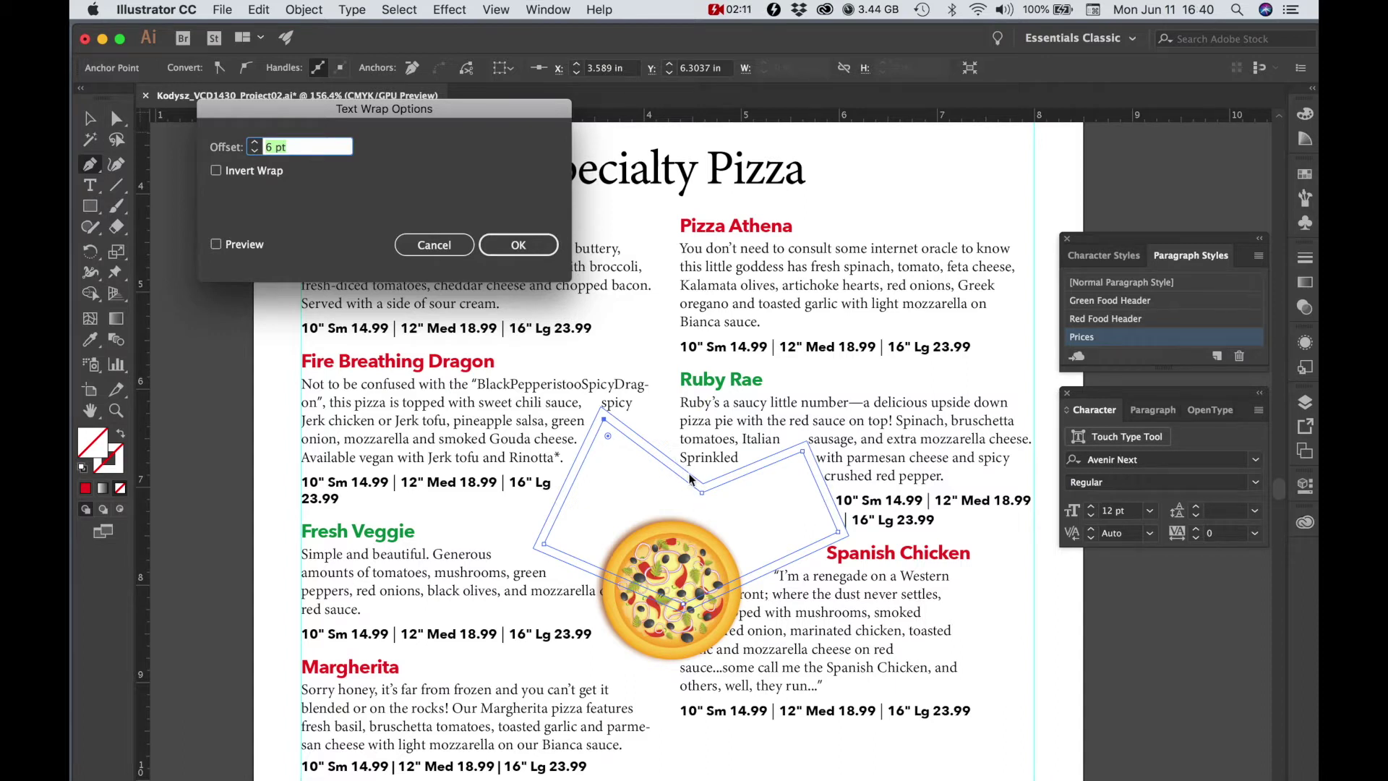
double_click(268, 148)
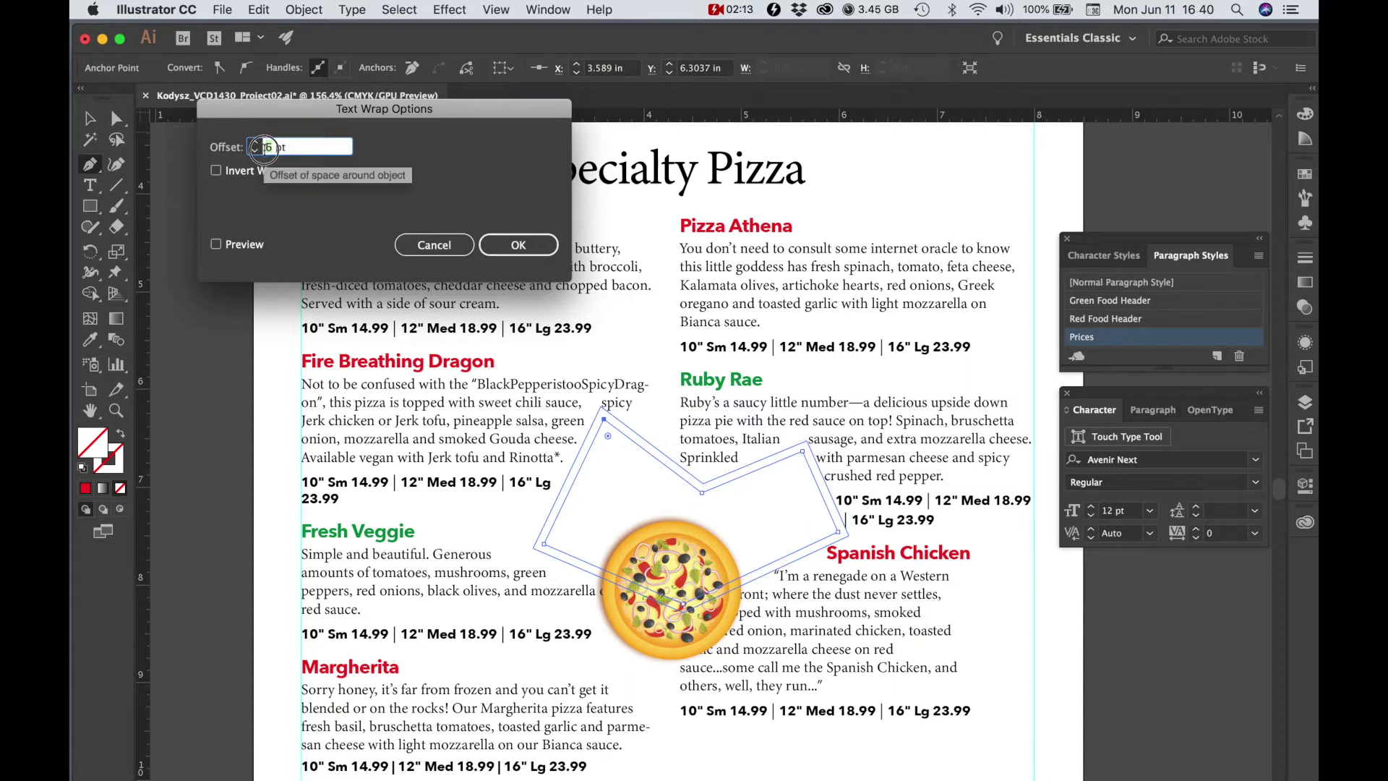
click(214, 244)
click(270, 147)
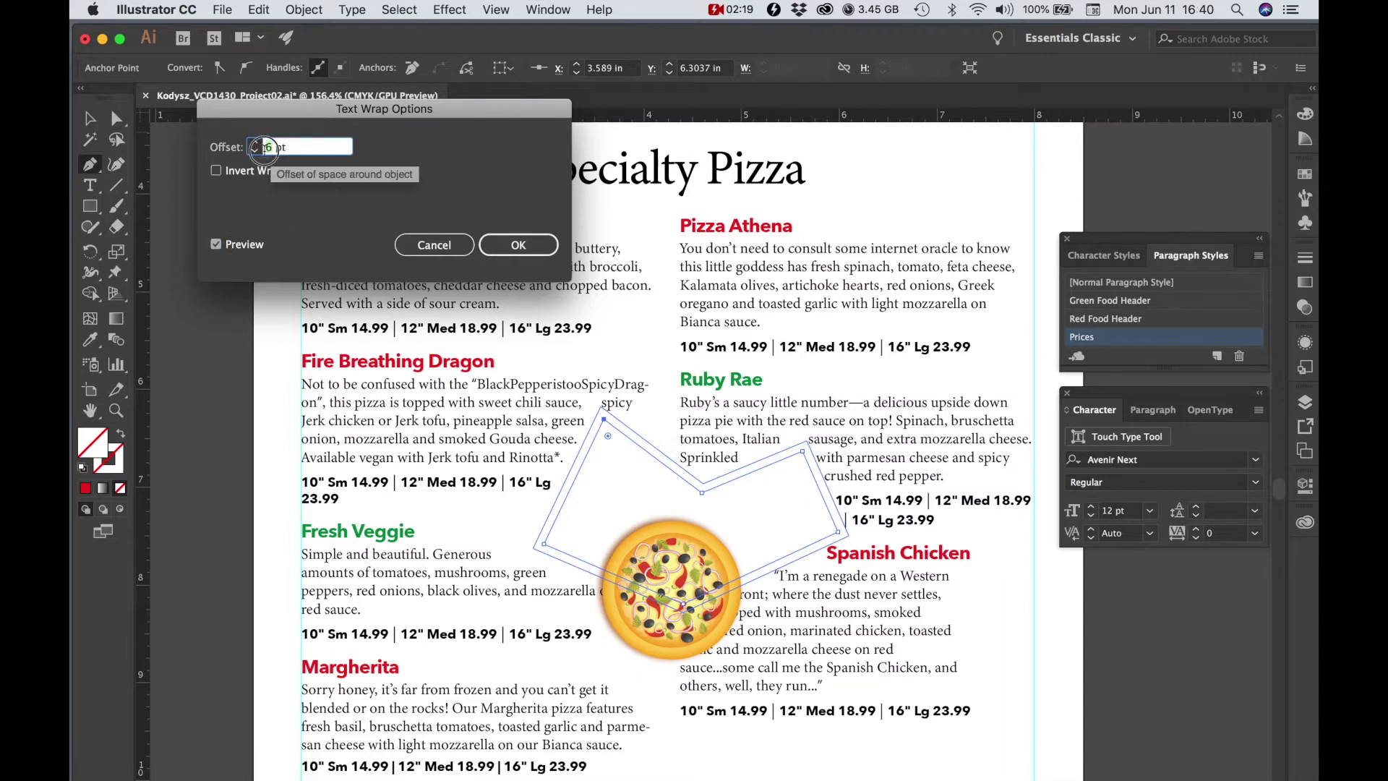
double_click(269, 148)
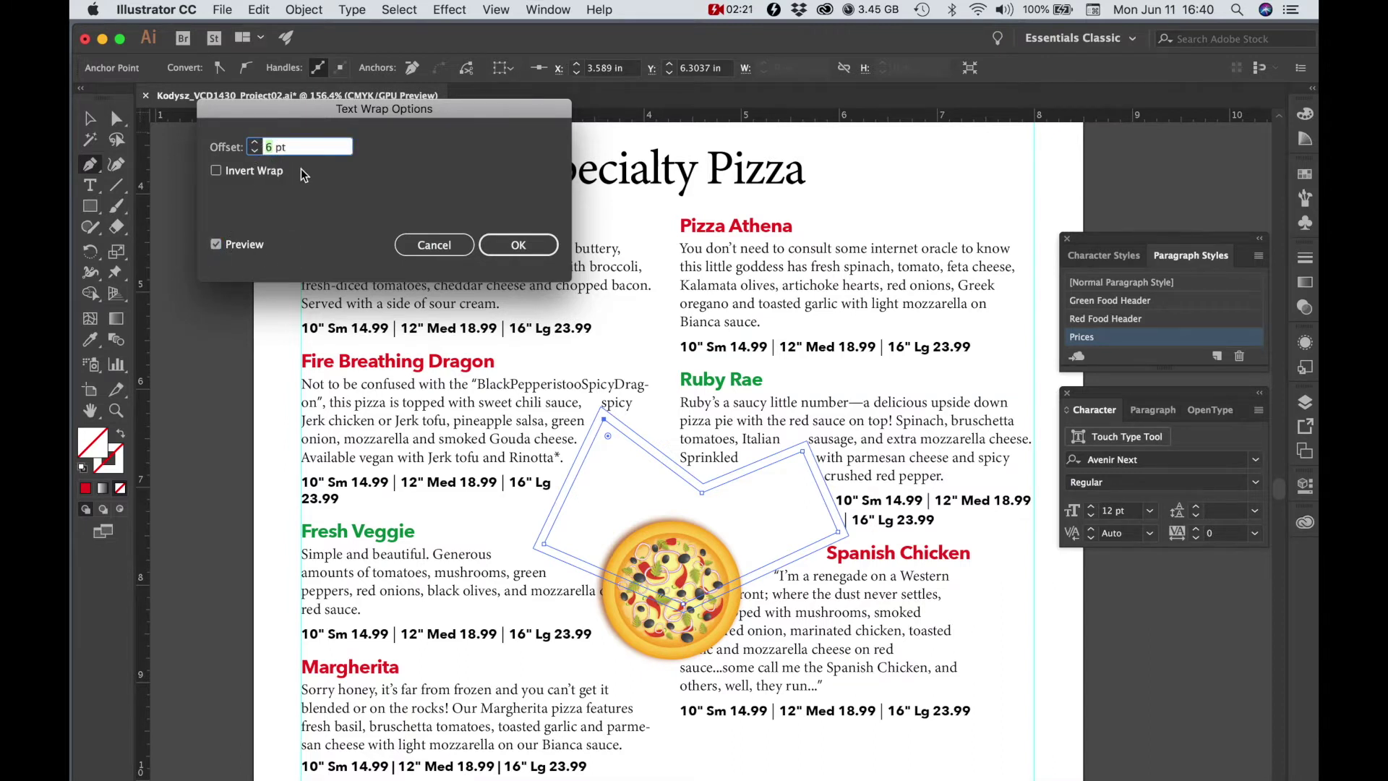
text(24)
key(Tab)
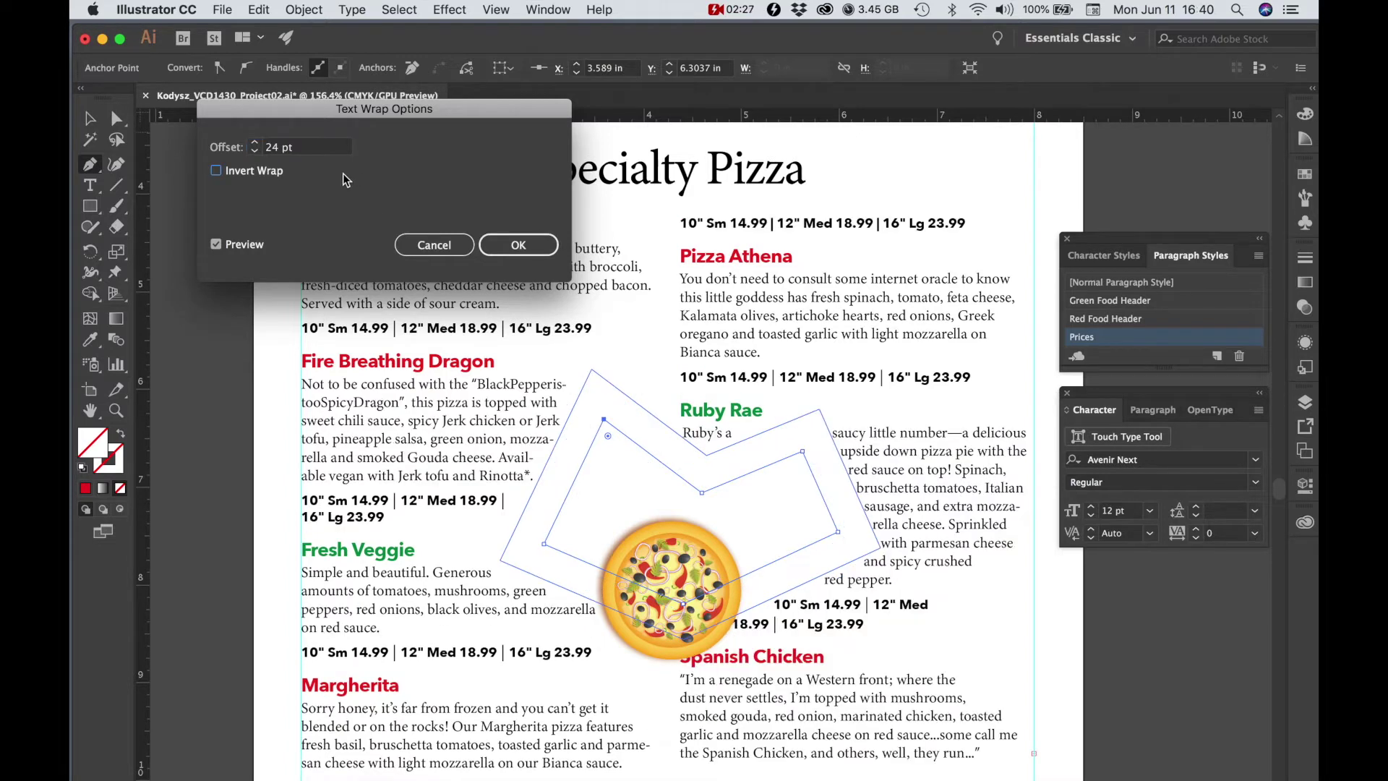
key(Tab)
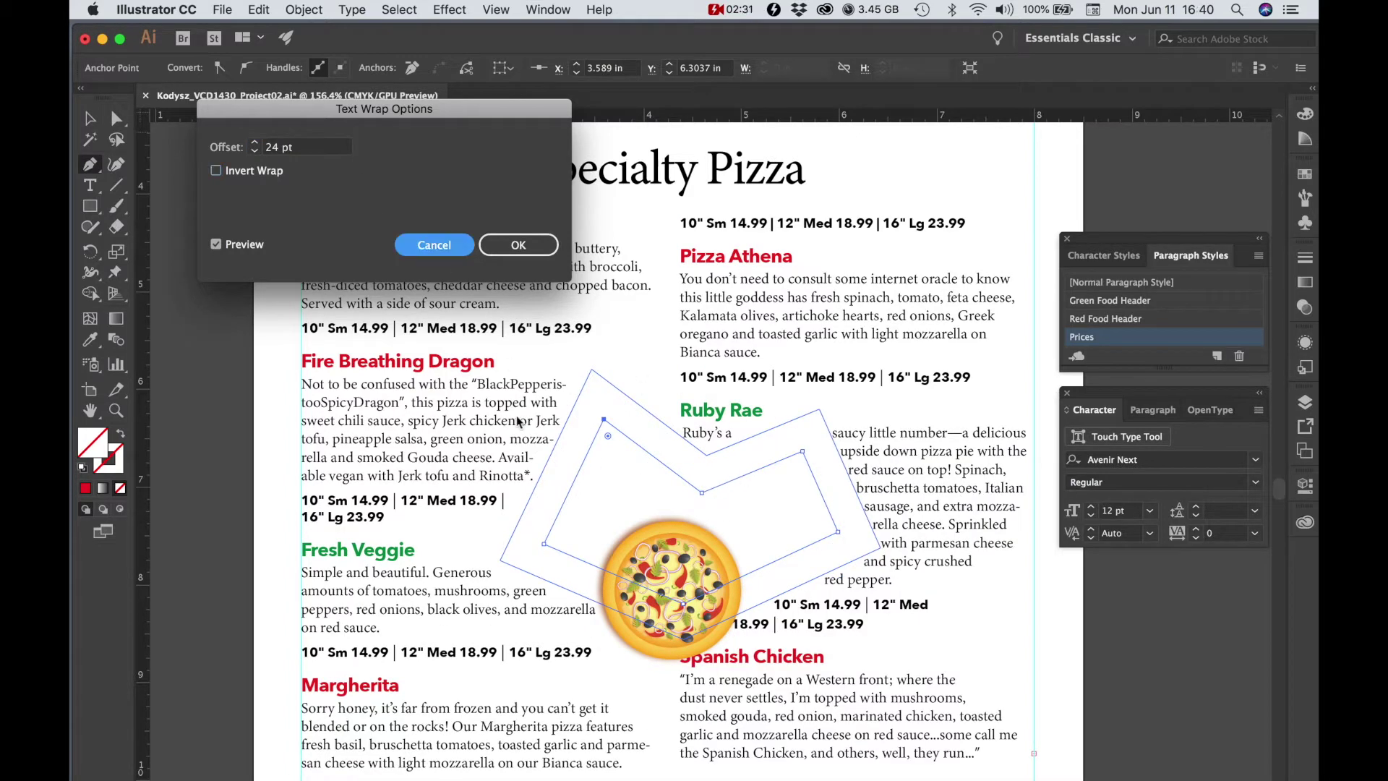
key(space)
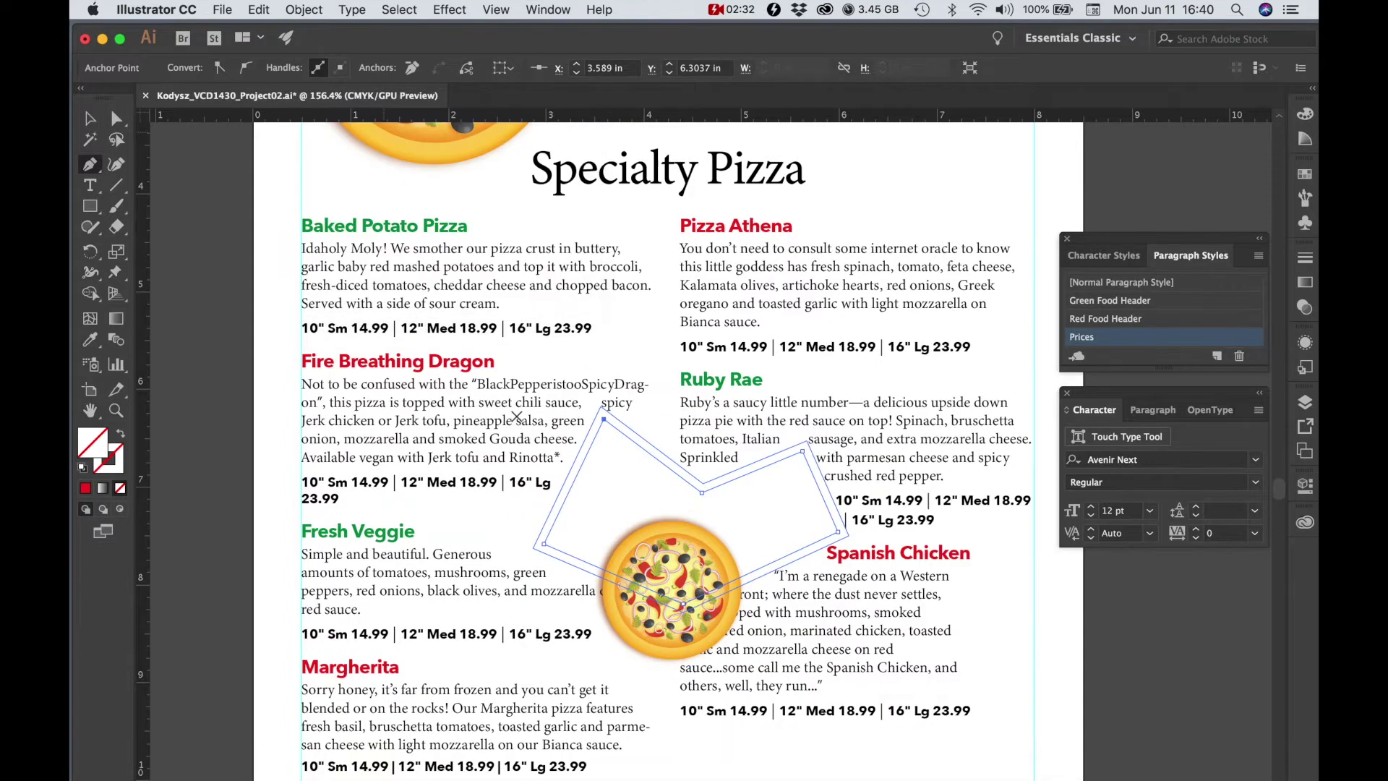
Delete the polygon wrap path and drag the wrap circle back over the pizza.
click(90, 118)
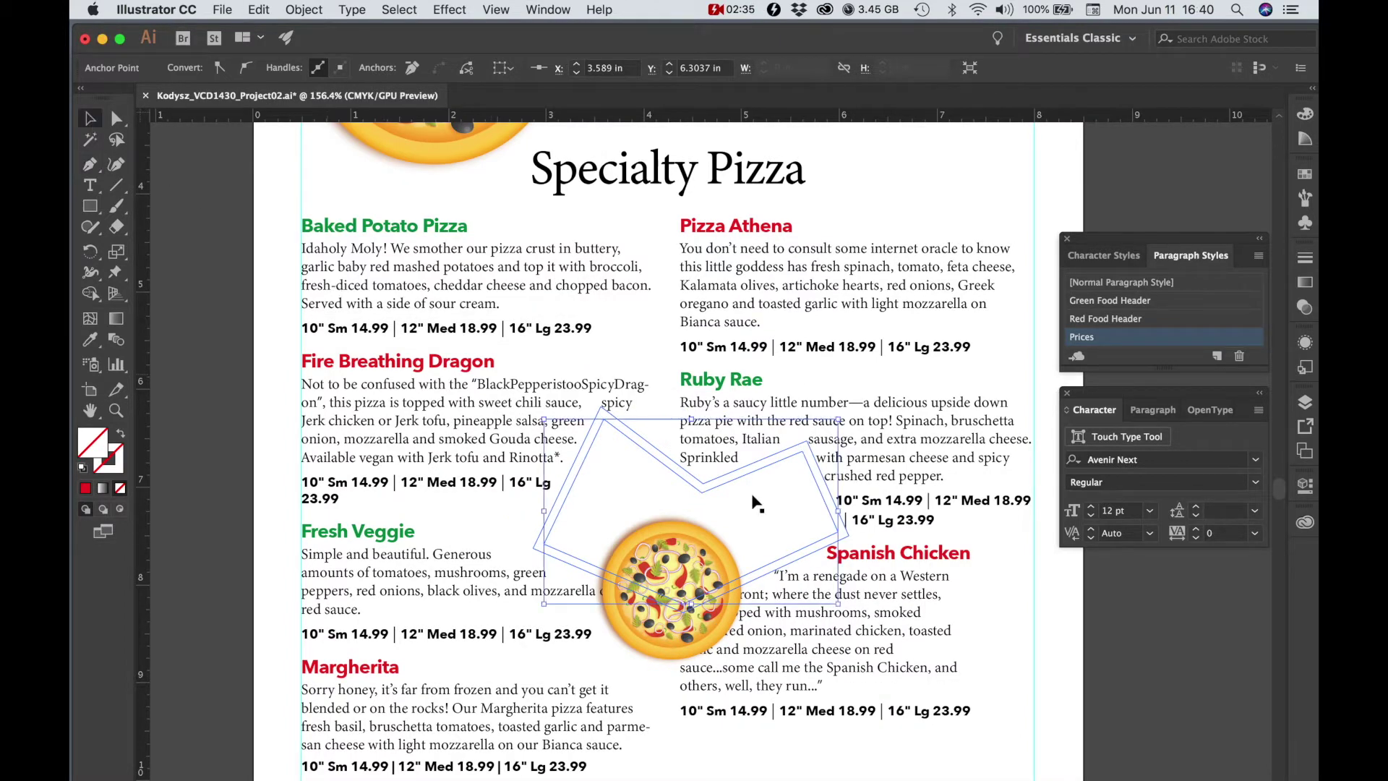
key(Delete)
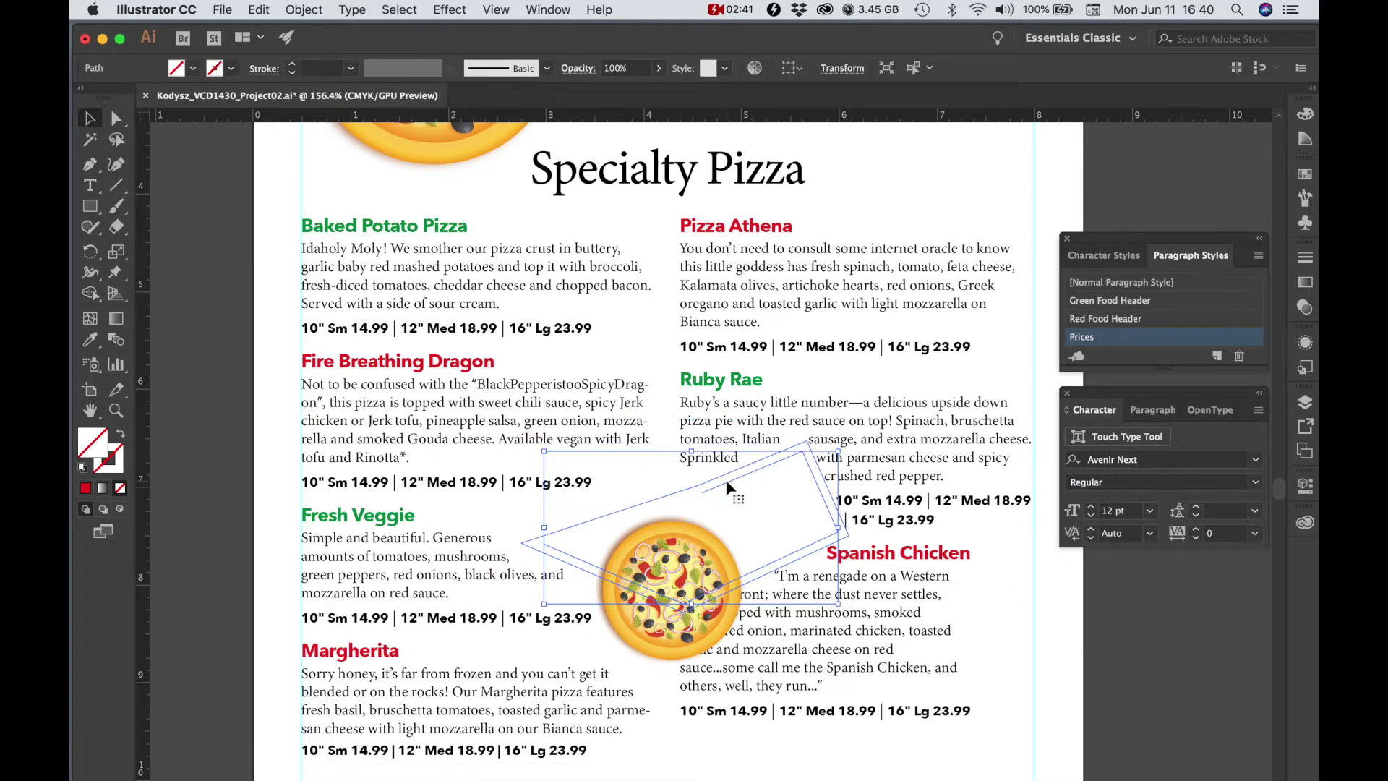
key(Delete)
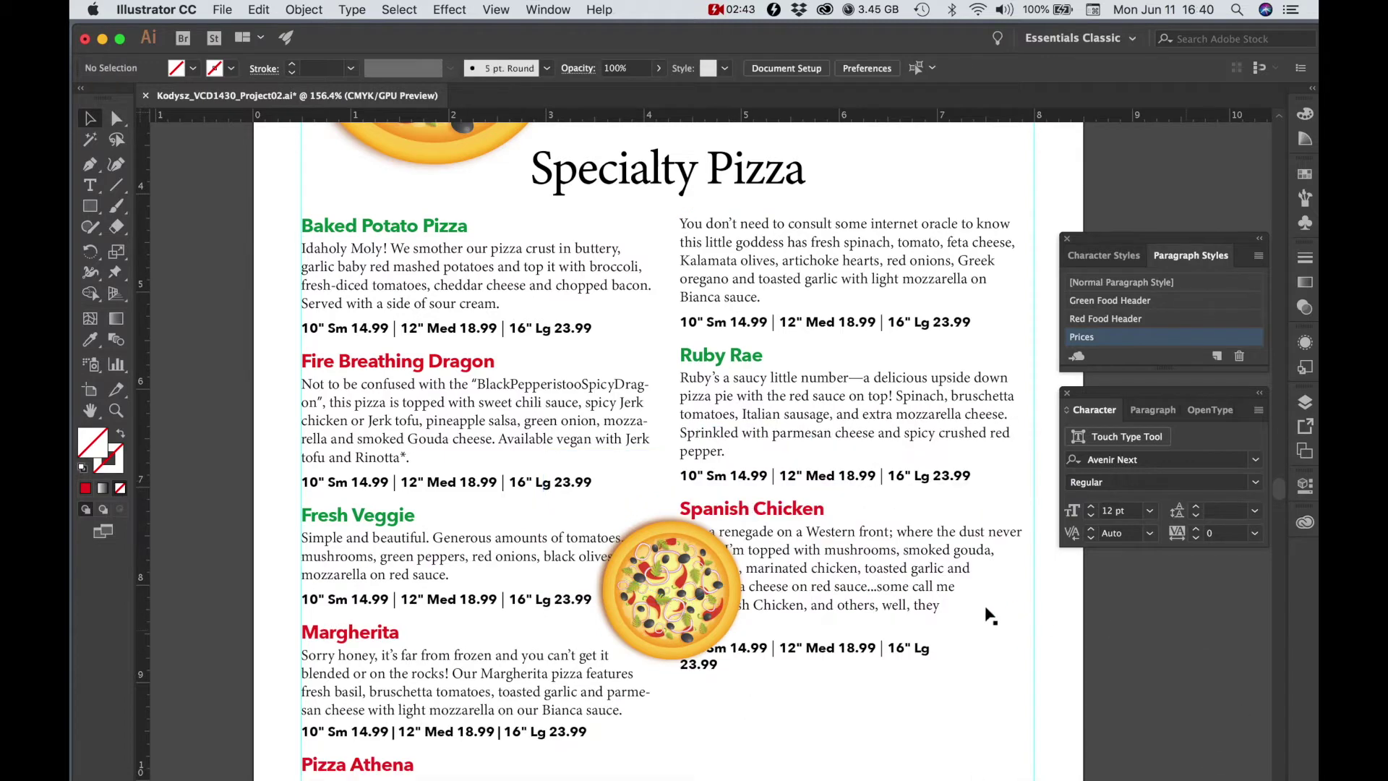
key(ctrl+a)
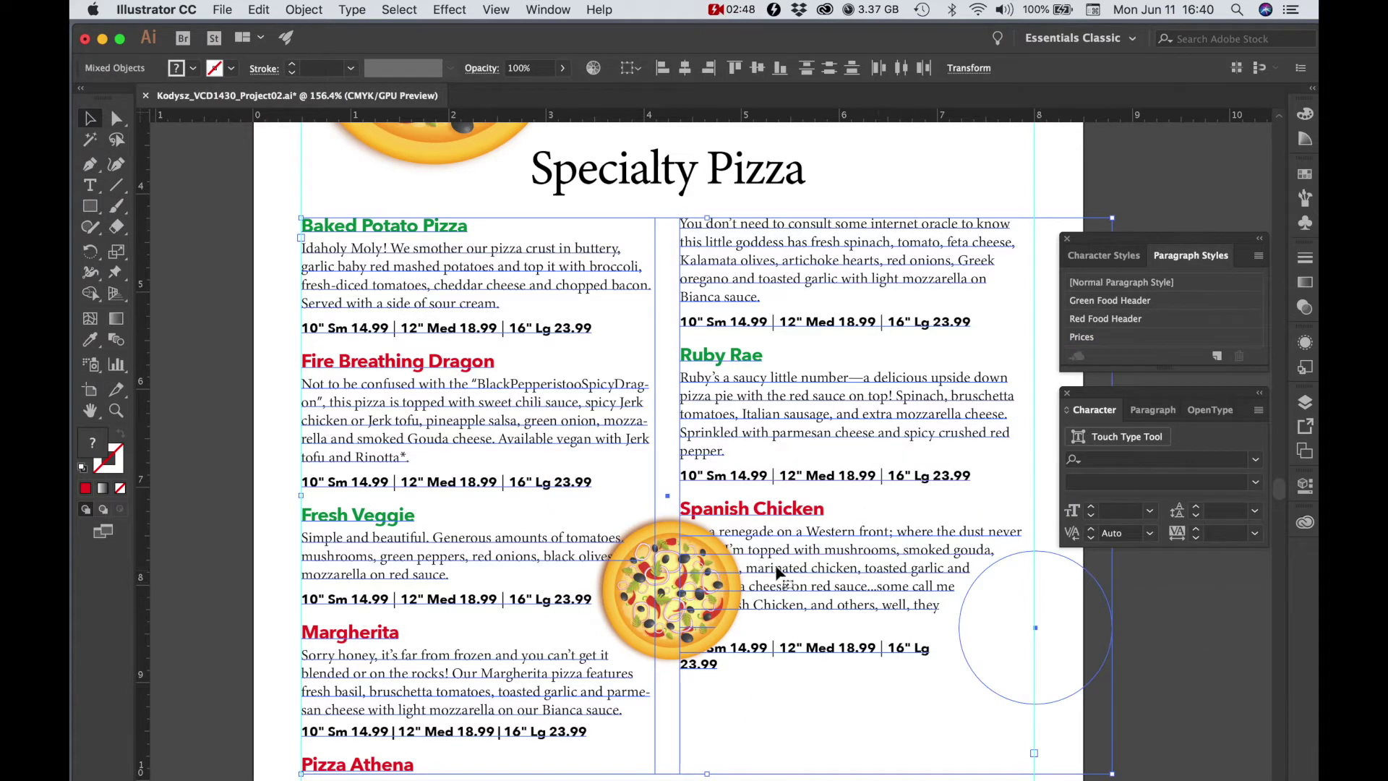
click(1039, 551)
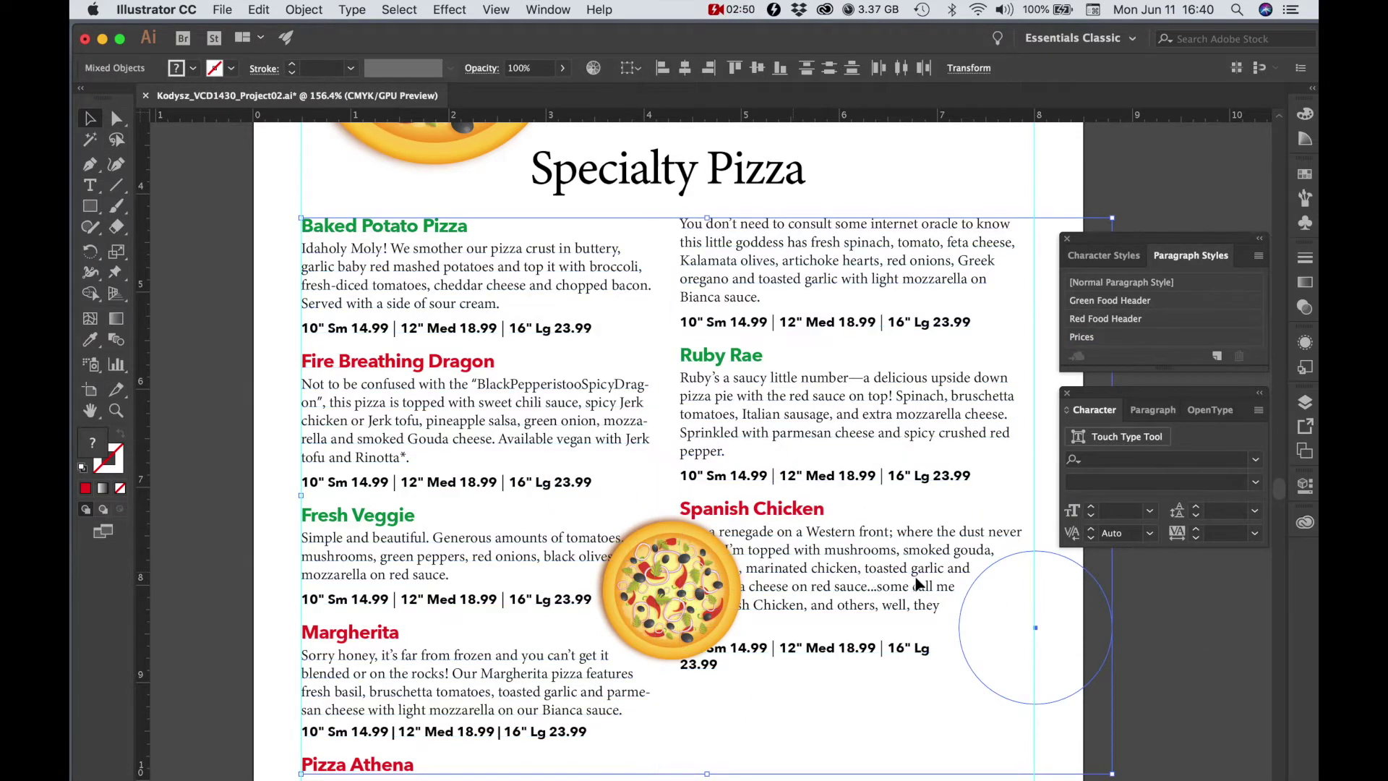
drag(1053, 552, 690, 521)
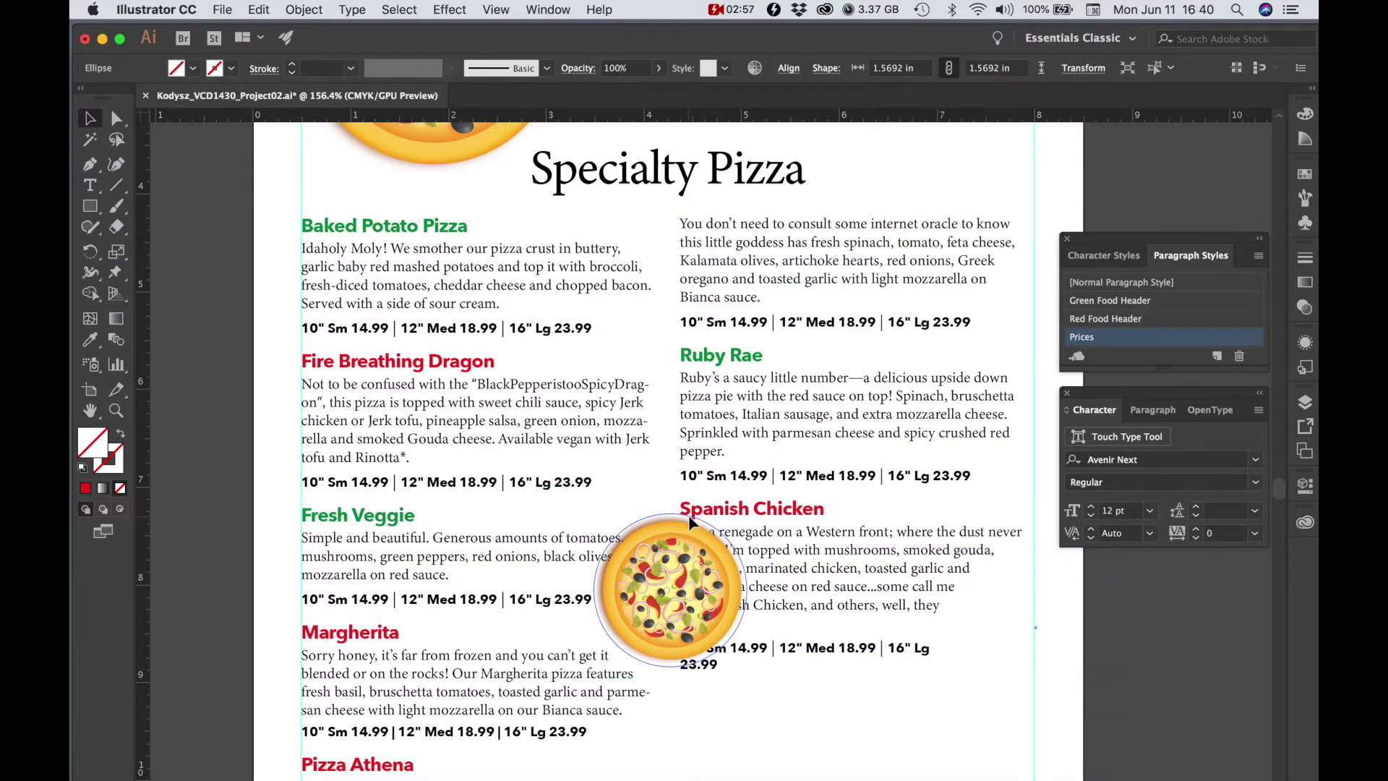
drag(689, 515, 688, 514)
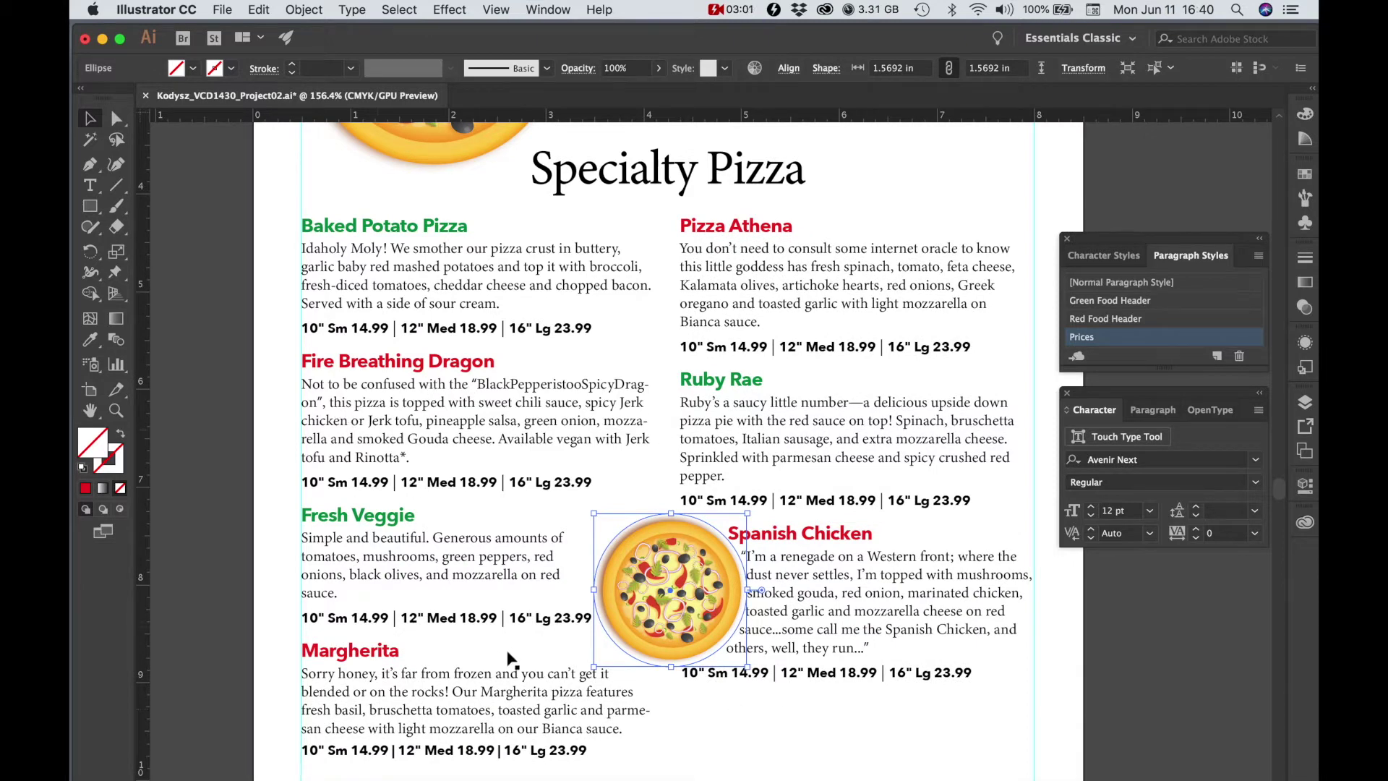
click(89, 188)
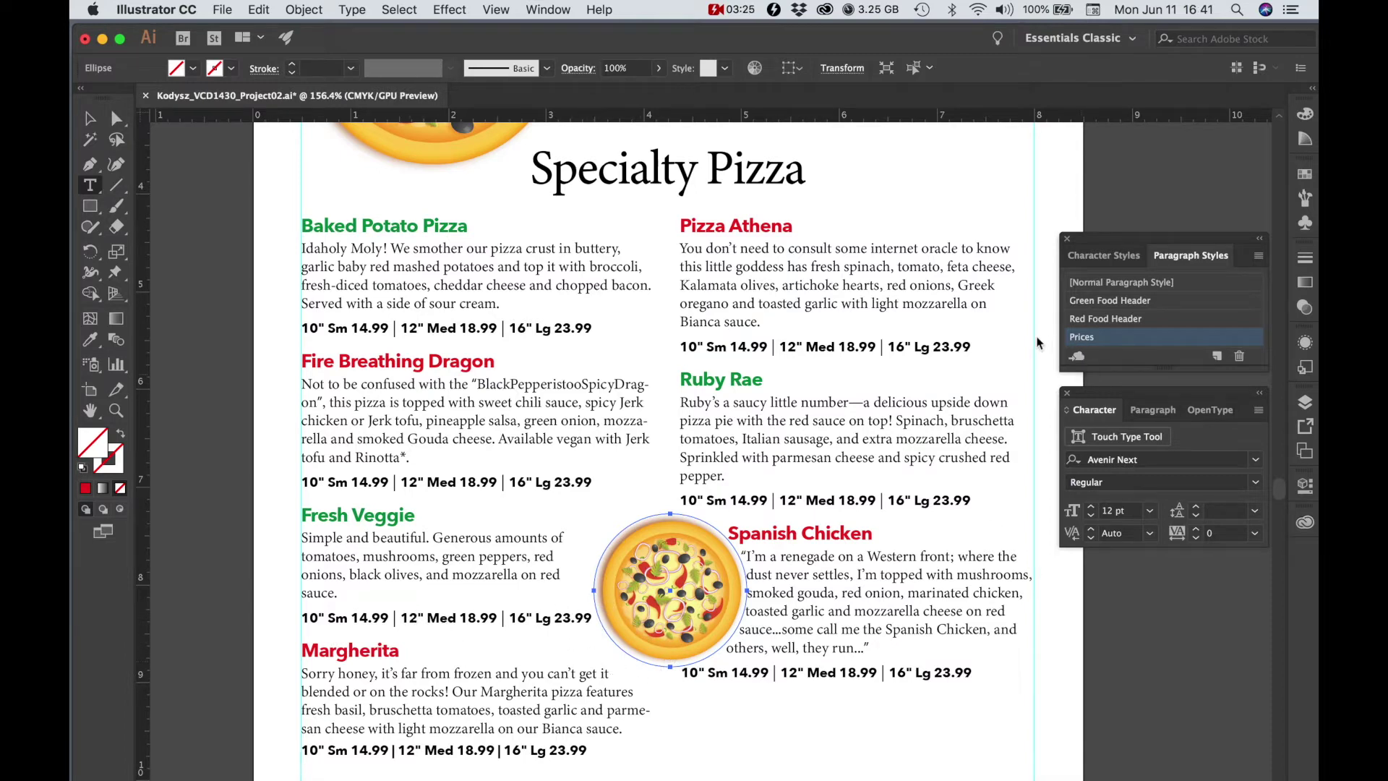
click(1260, 258)
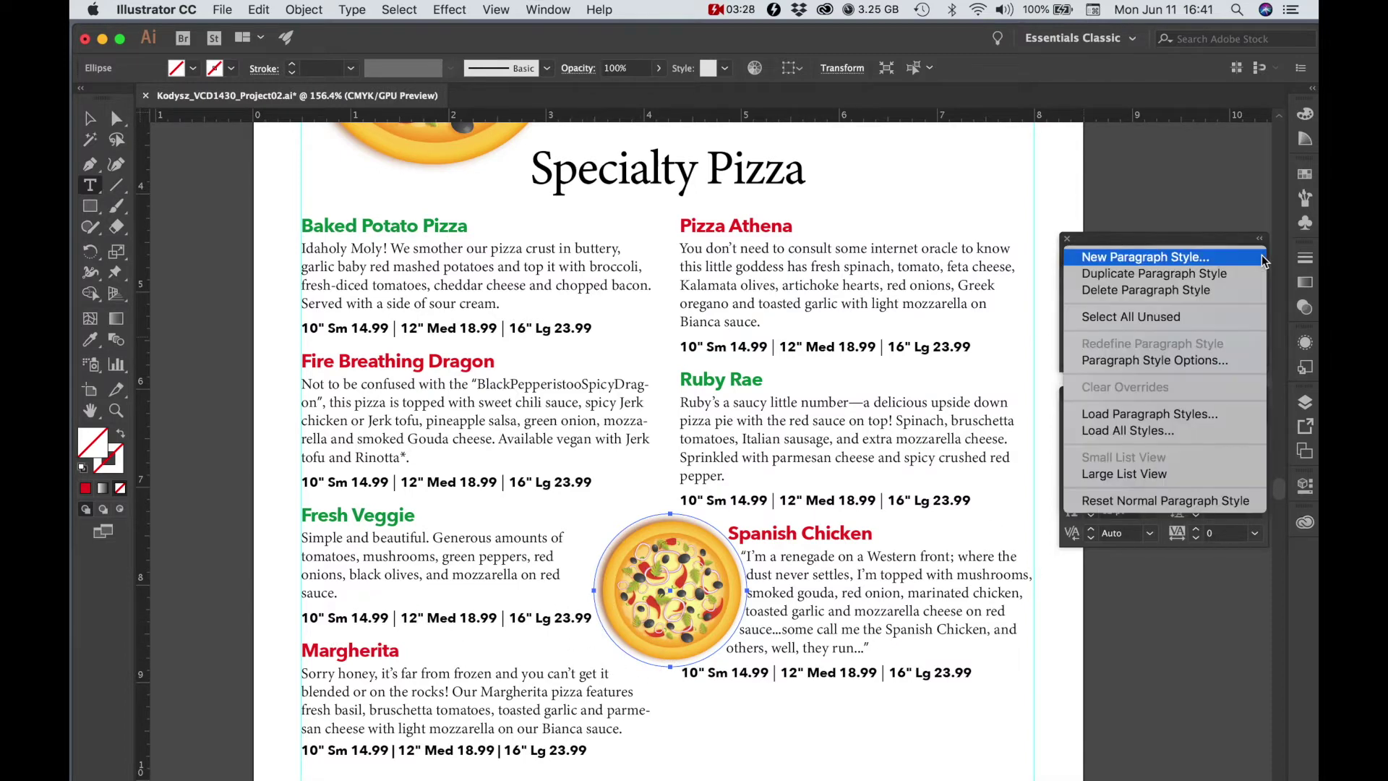
click(1155, 361)
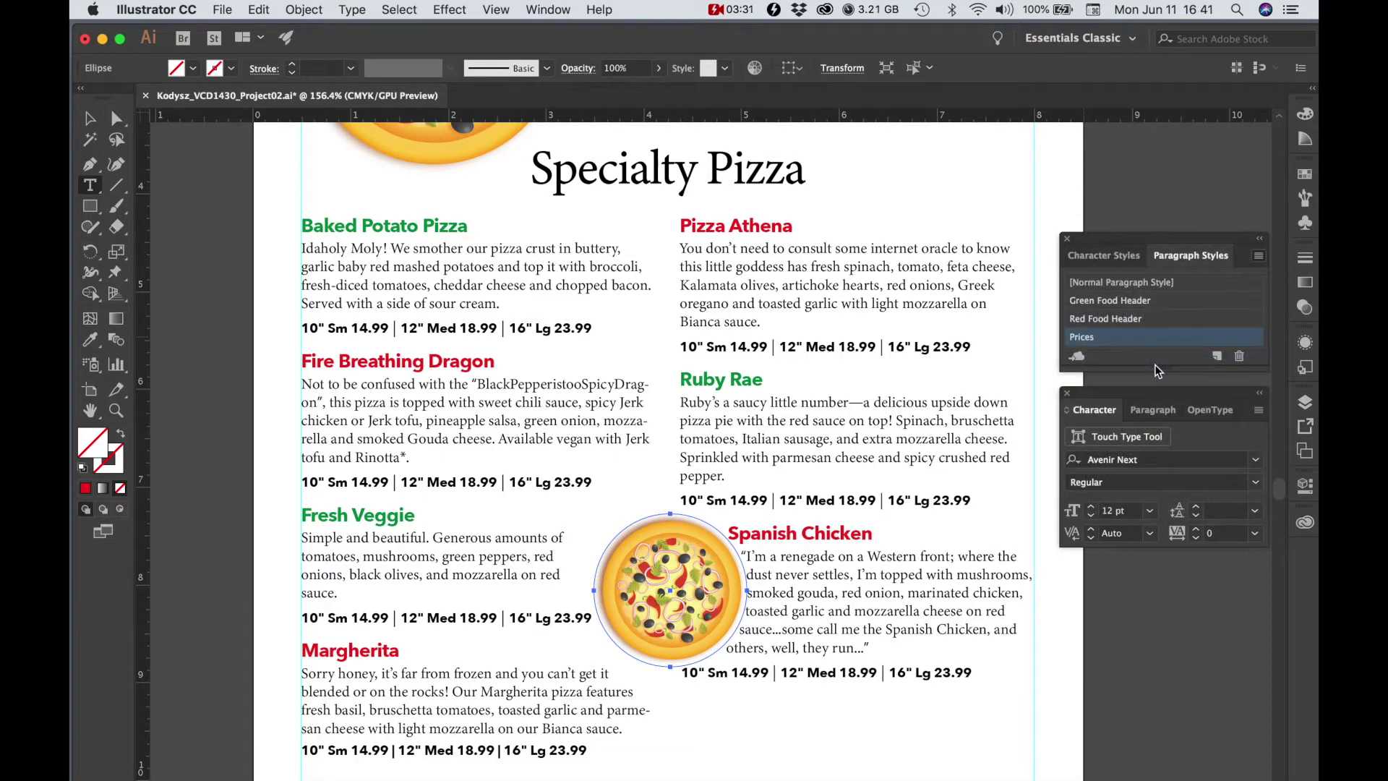
click(651, 243)
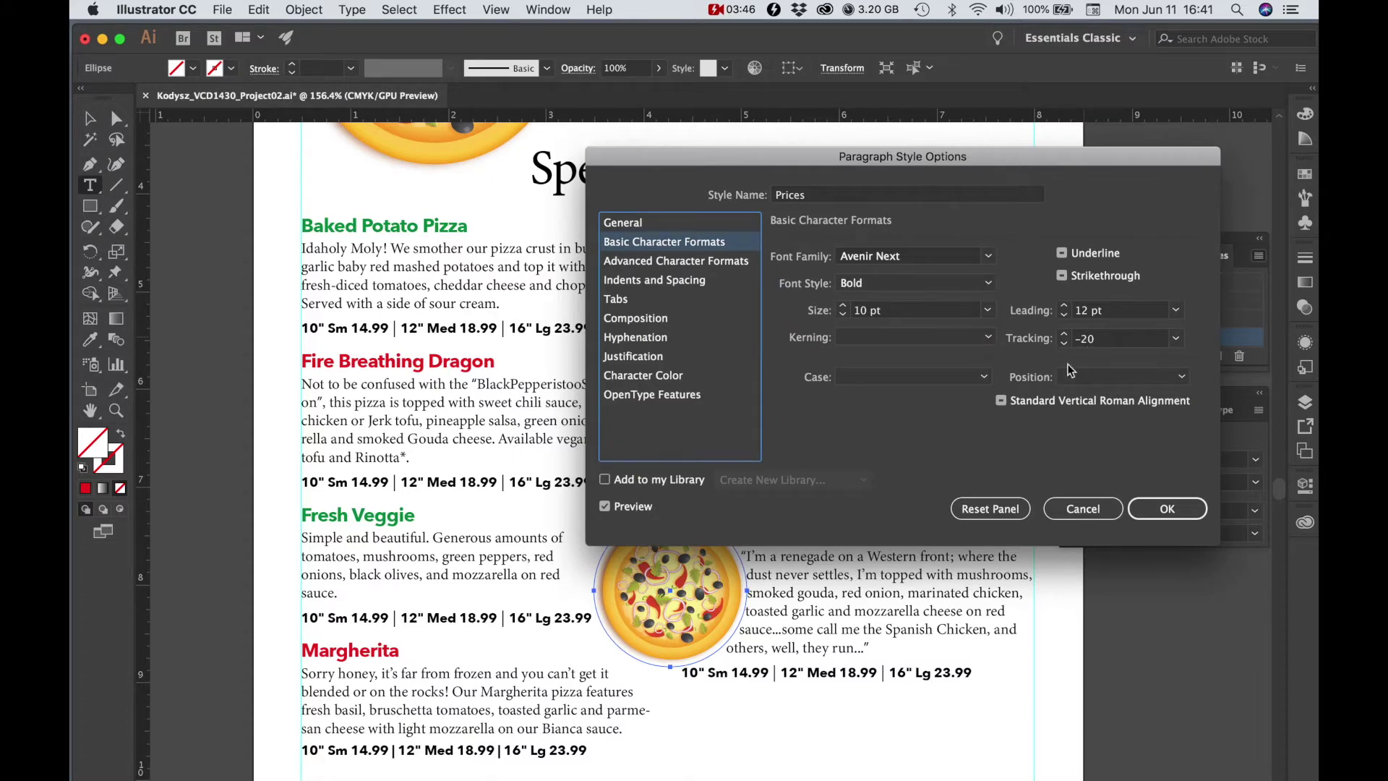
click(1073, 511)
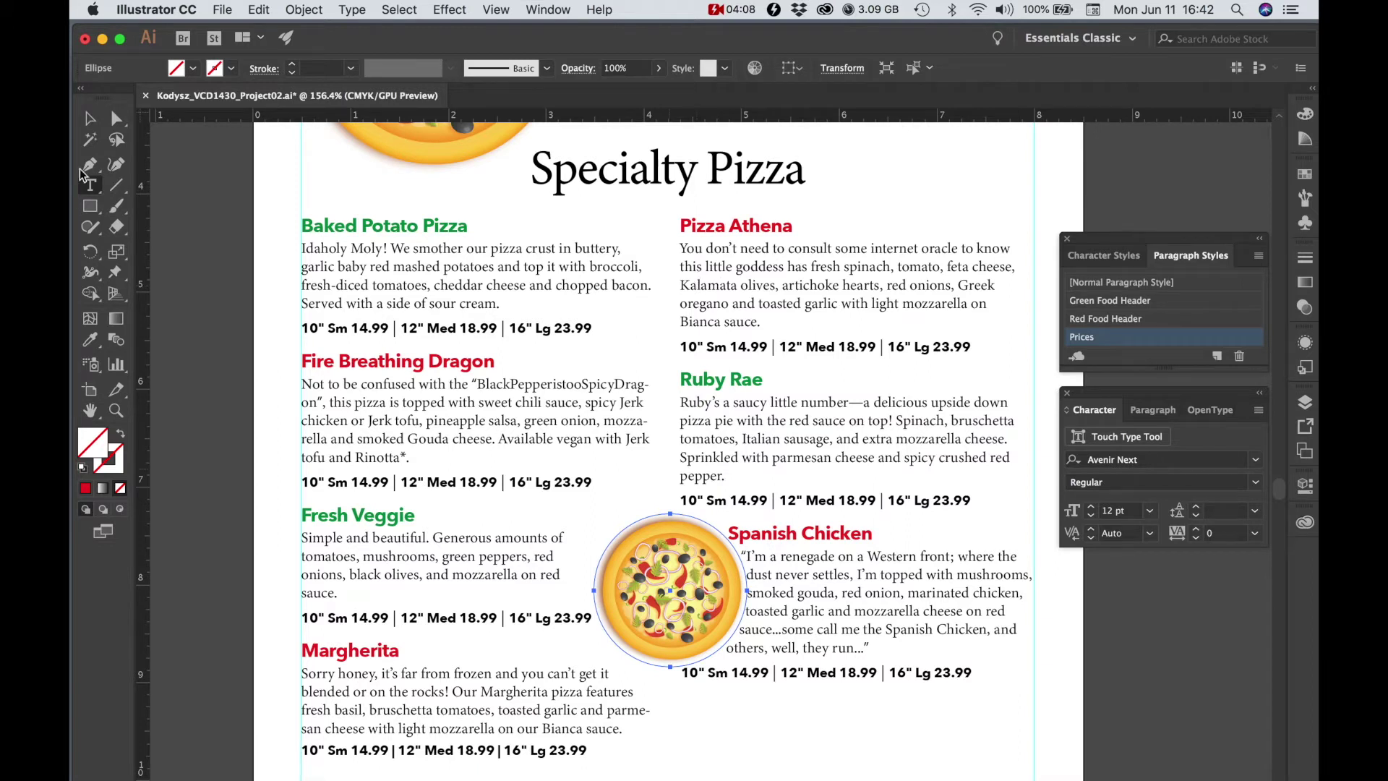
Draw a vertical divider line between the columns from Pizza Athena down to Ruby Rae's prices.
key(v)
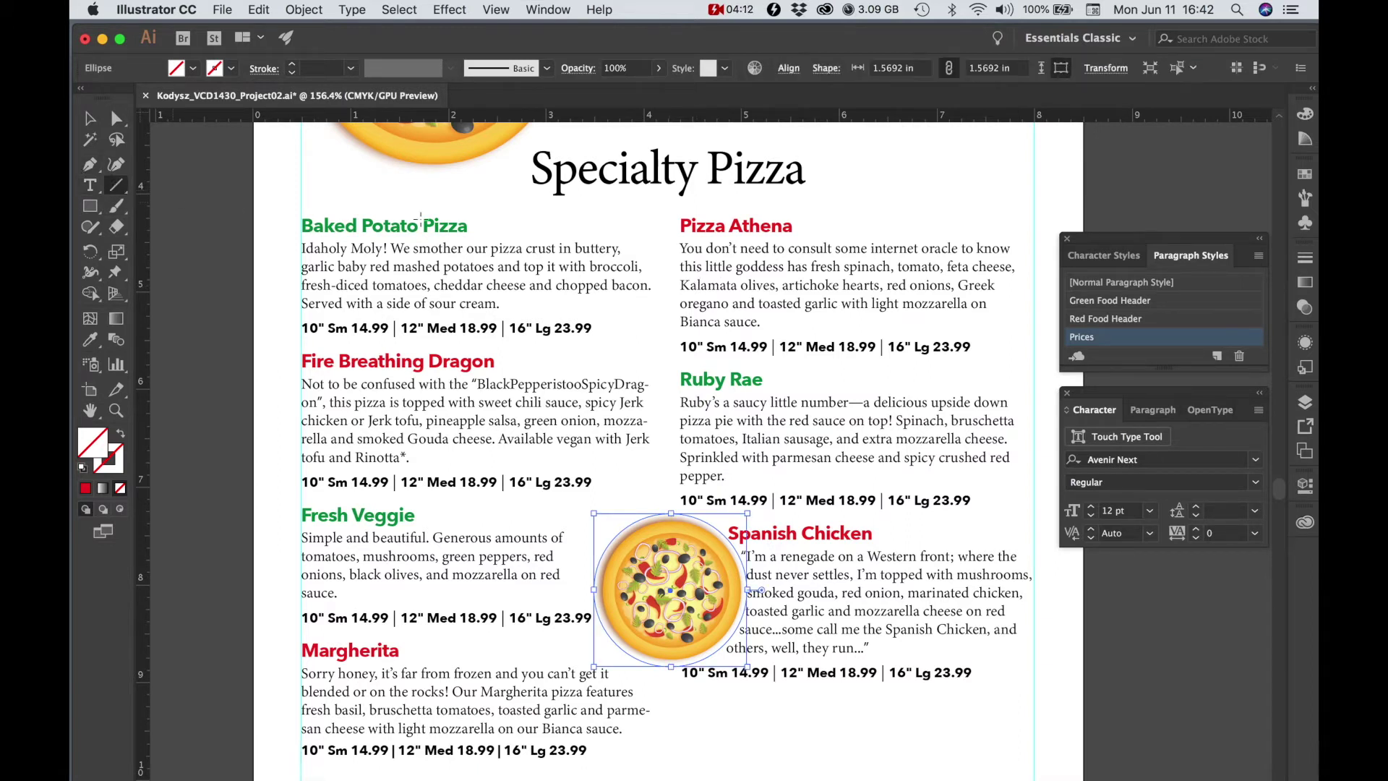
key(l)
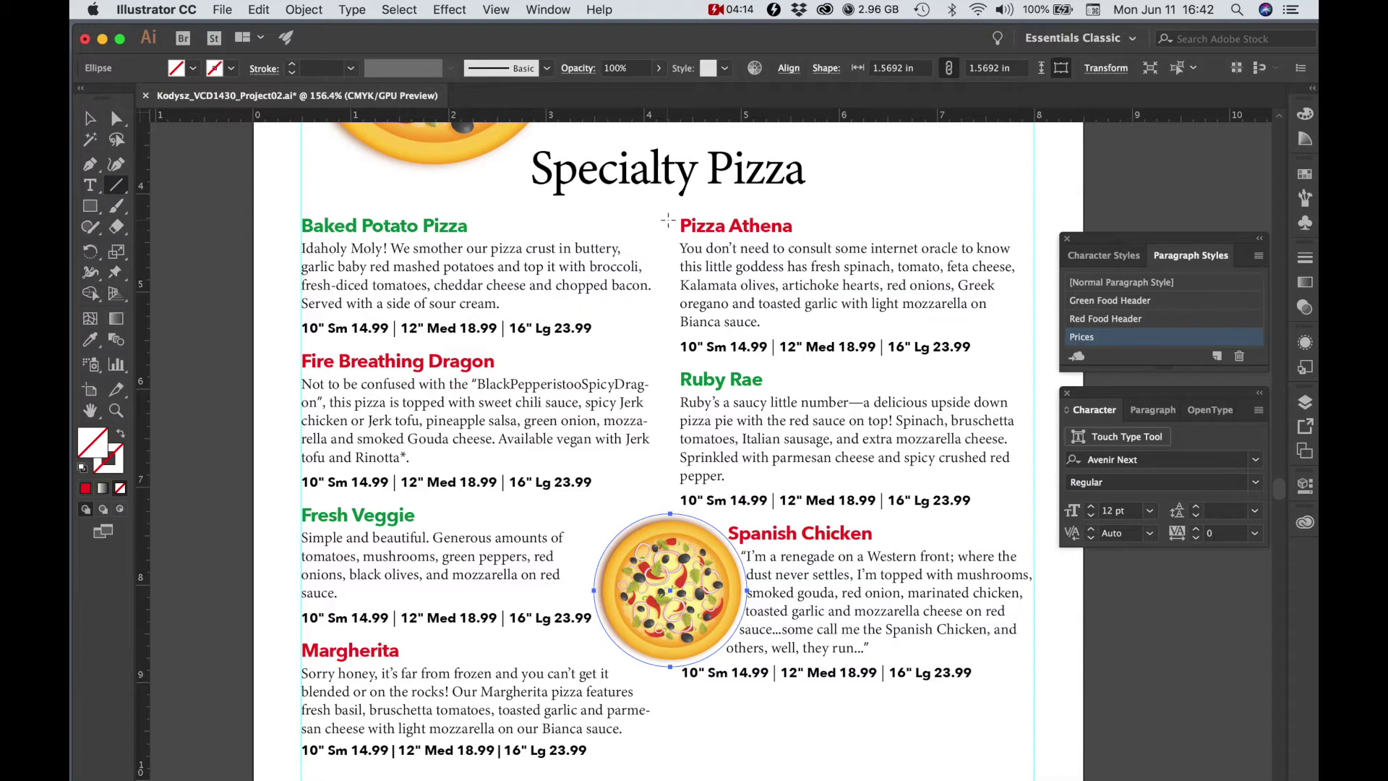
click(668, 252)
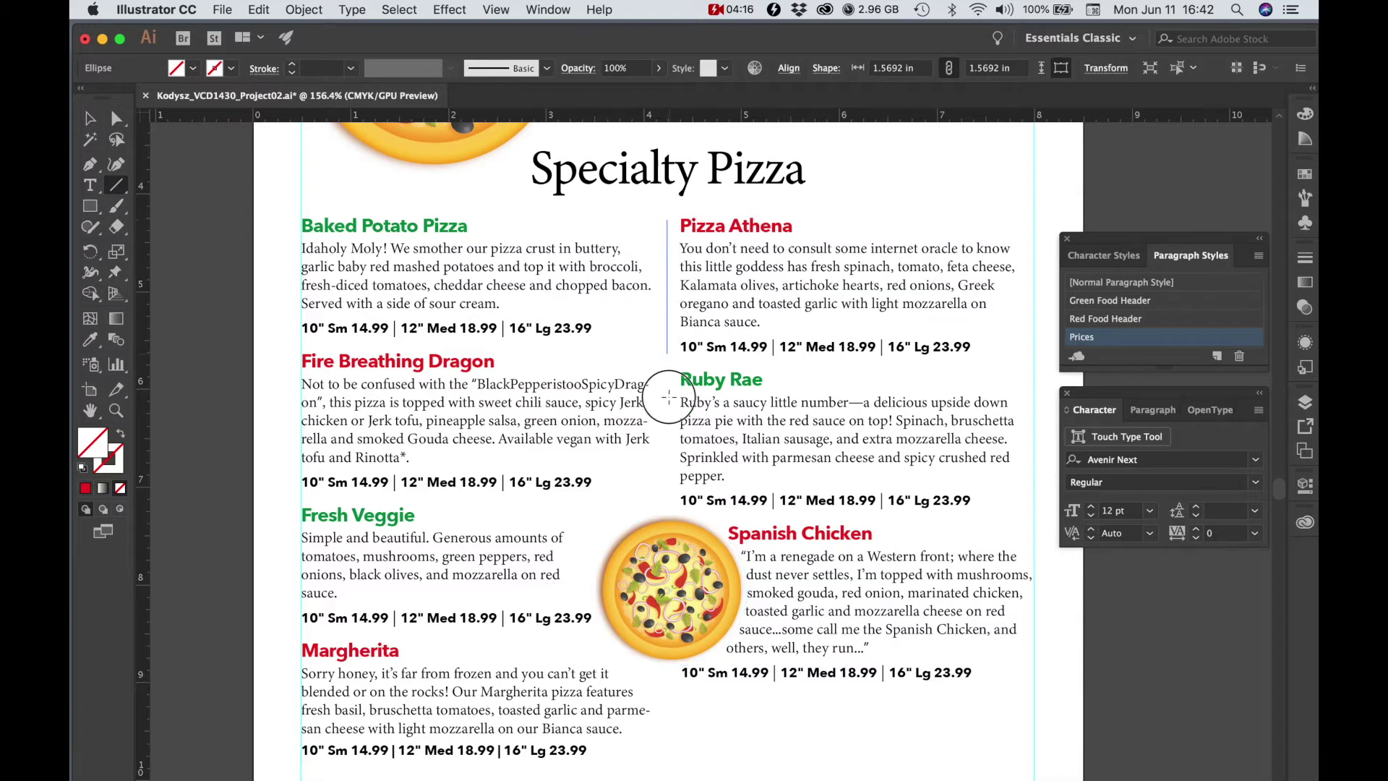
drag(669, 396, 670, 509)
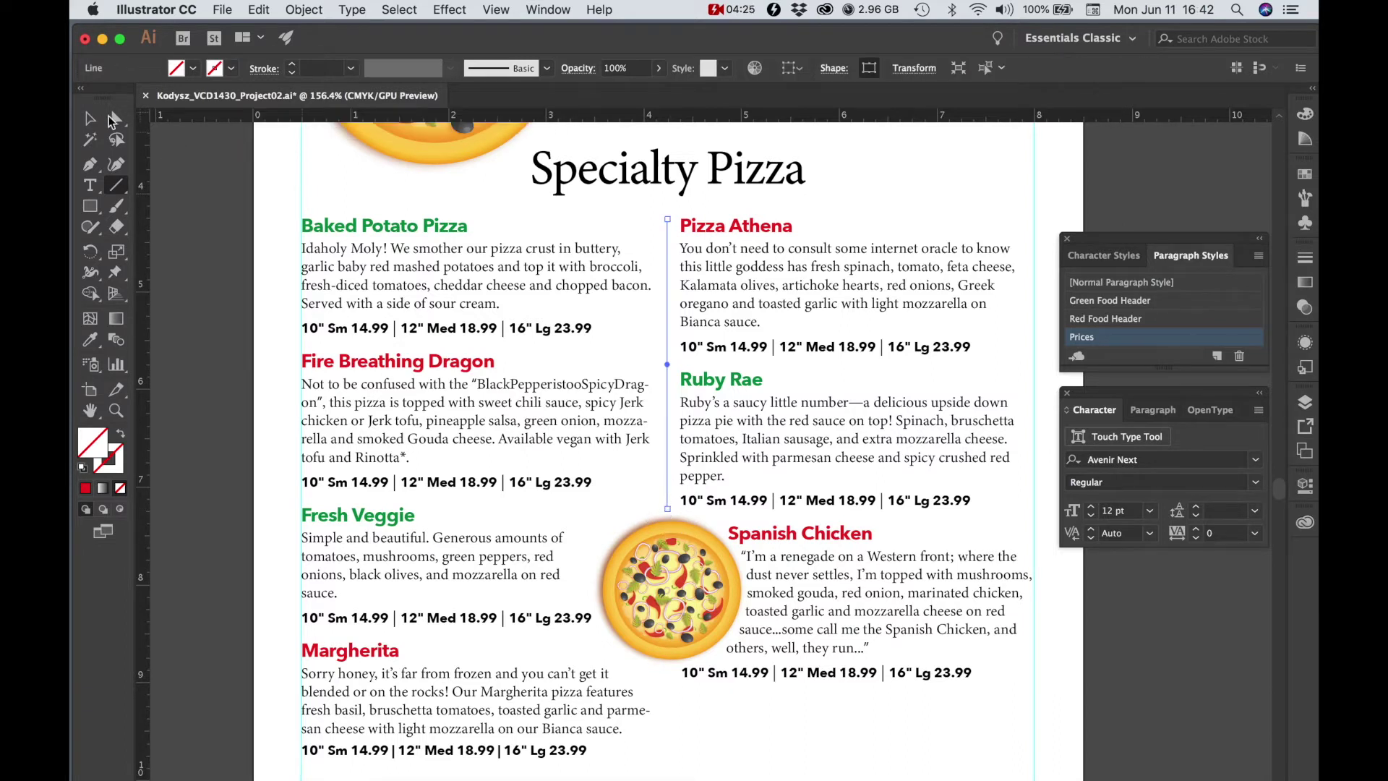
Set the divider's stroke weight to 0.5 pt, then reselect the line.
click(352, 70)
click(352, 70)
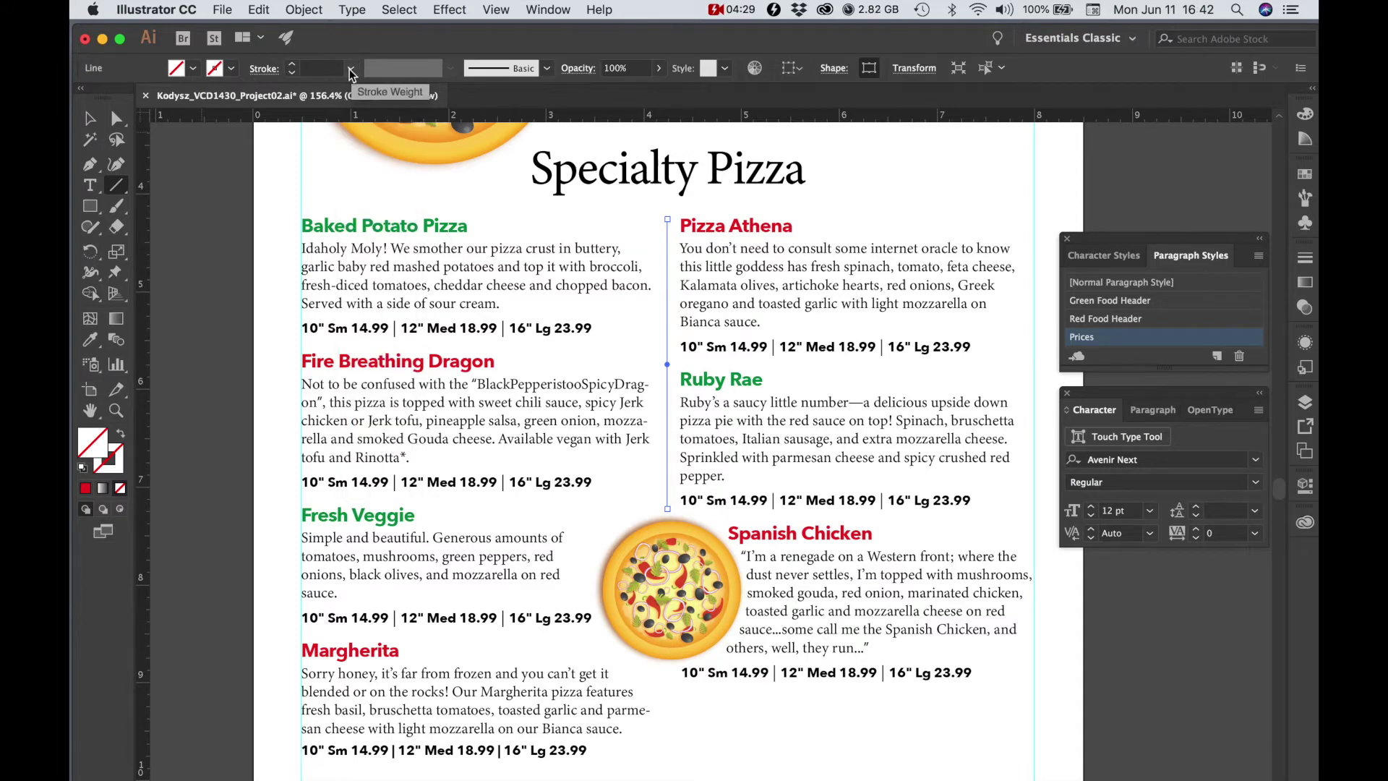
click(352, 69)
click(353, 70)
click(353, 70)
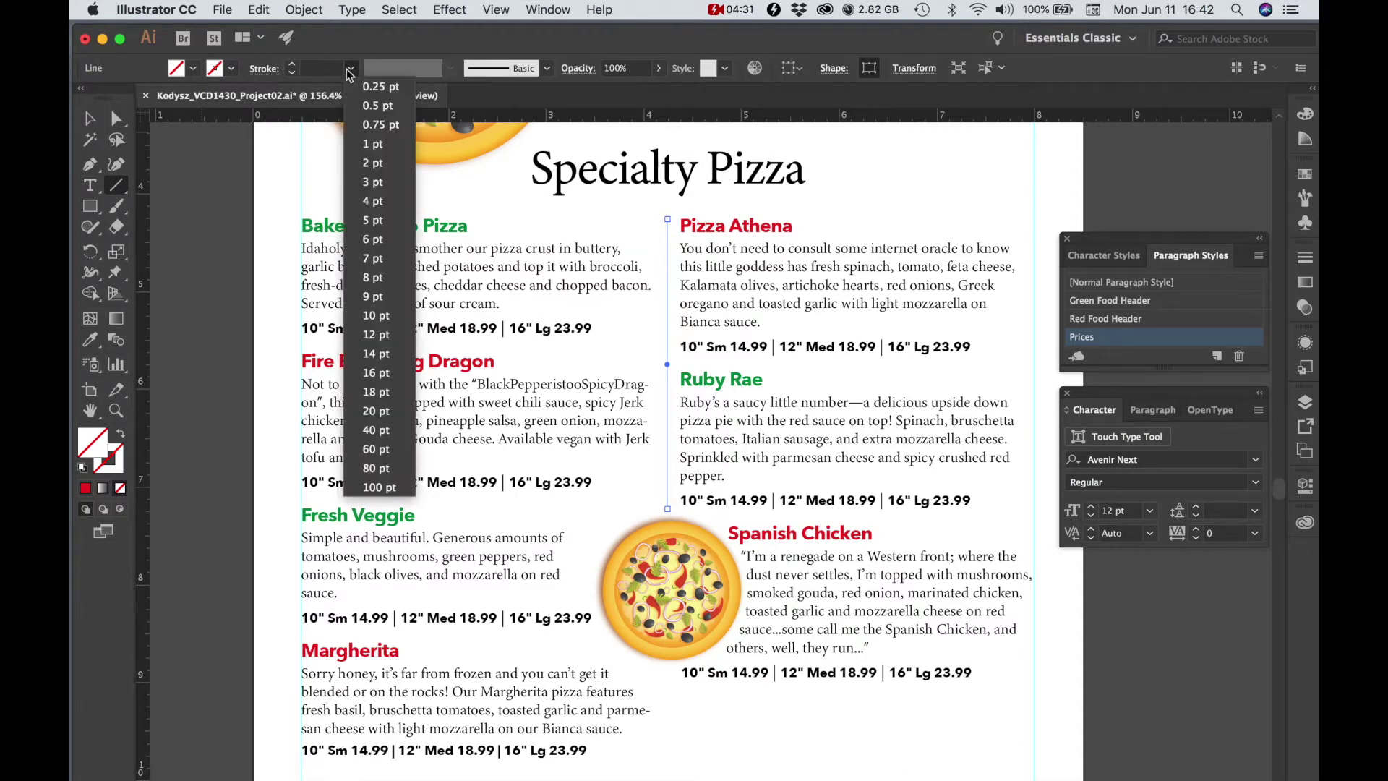
click(262, 250)
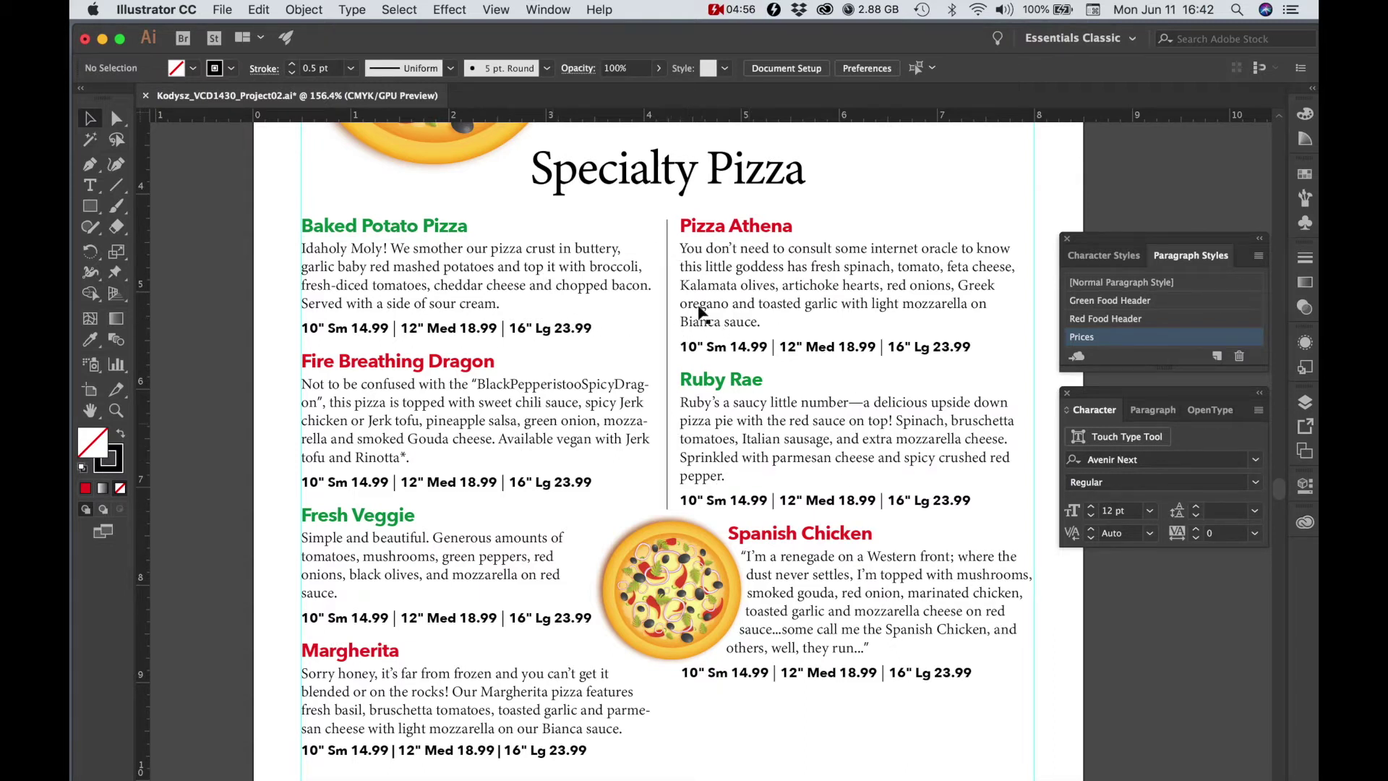
click(667, 289)
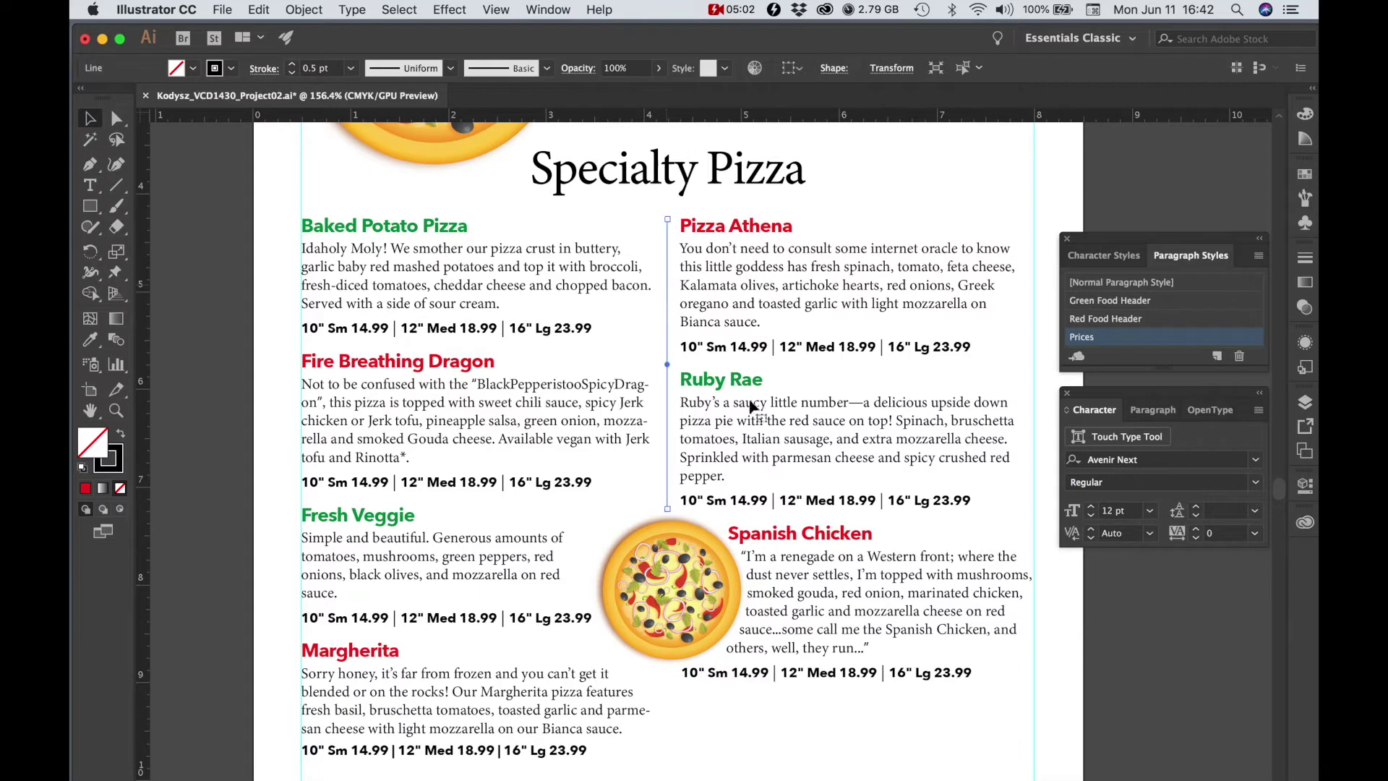
Extend the column divider down to the Margherita price line, then centre the full menu page.
scroll(759, 448, down, 5)
scroll(764, 323, up, 1)
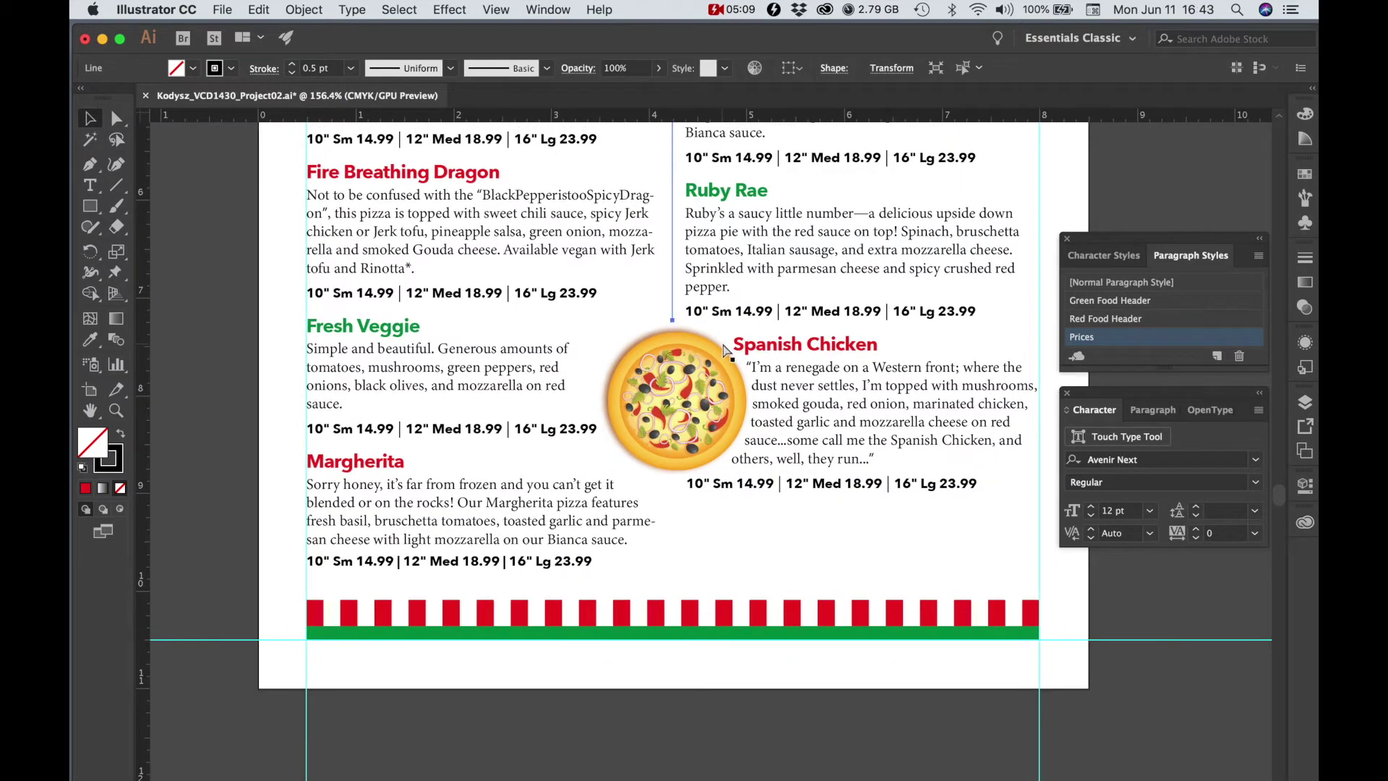
click(672, 267)
drag(672, 289, 673, 502)
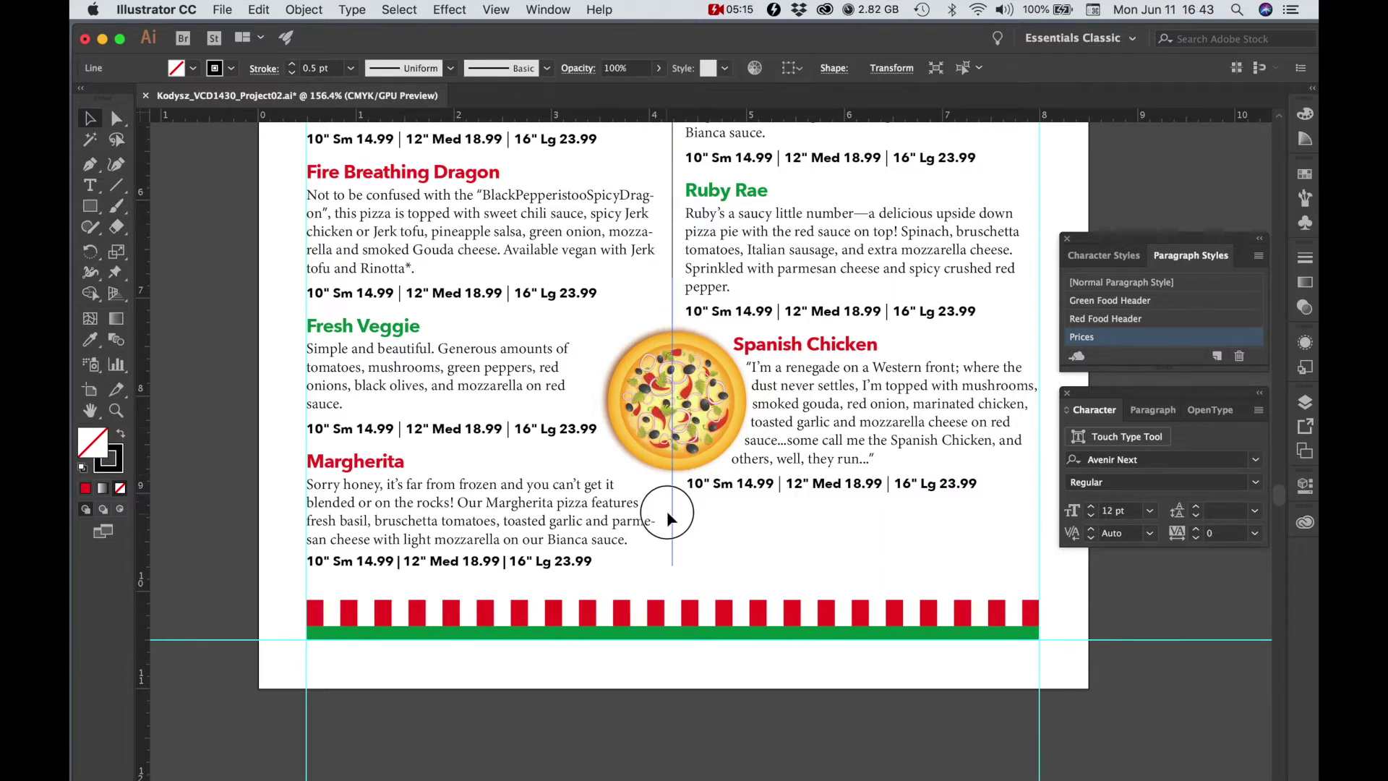
click(672, 275)
drag(672, 276, 680, 489)
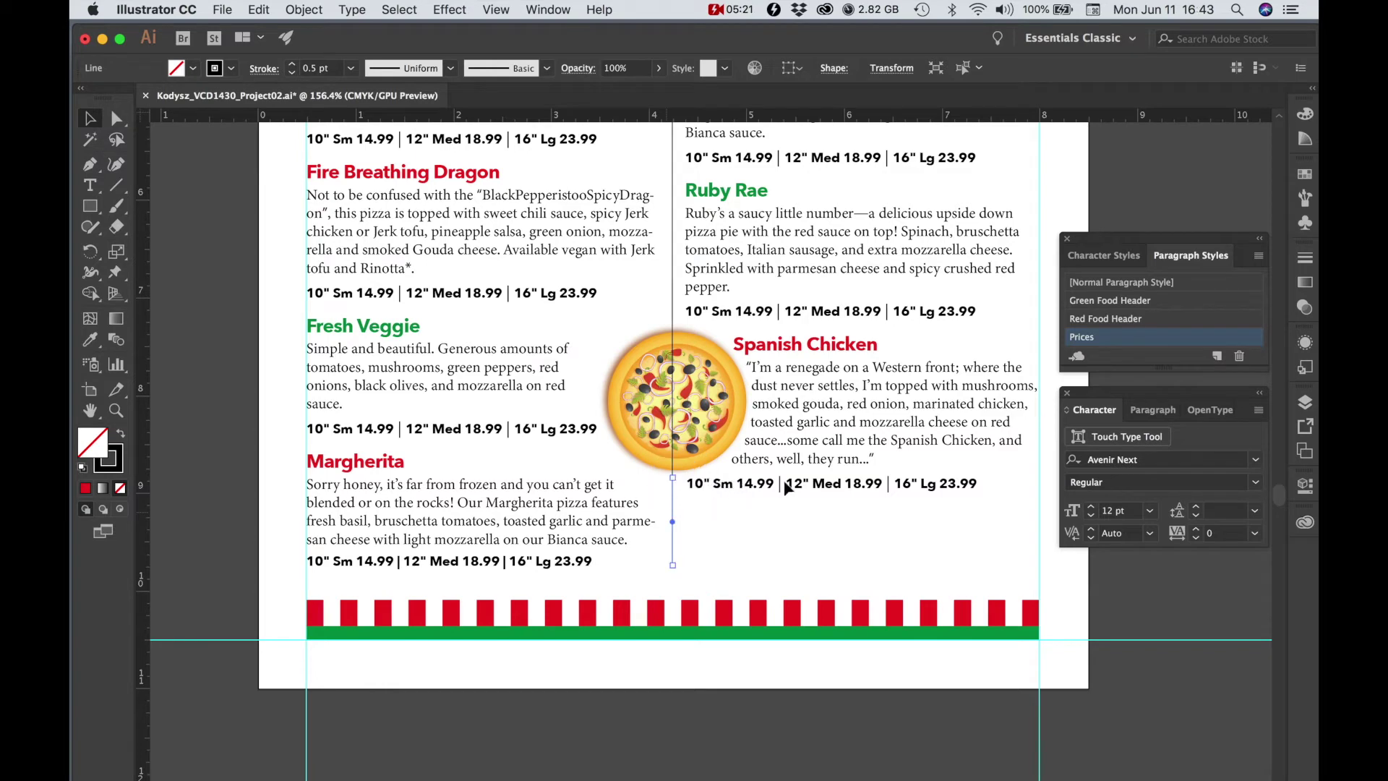
click(241, 532)
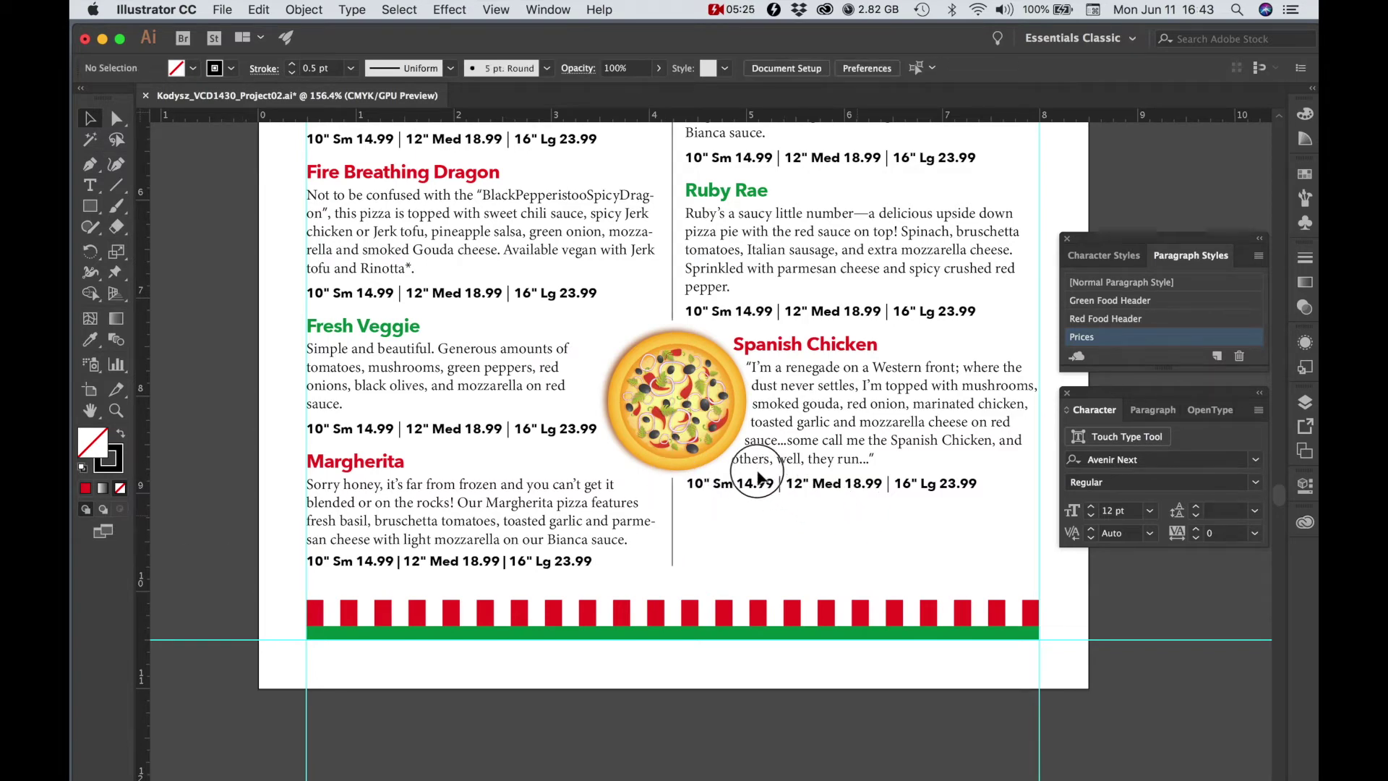
scroll(731, 448, down, 4)
drag(830, 371, 745, 483)
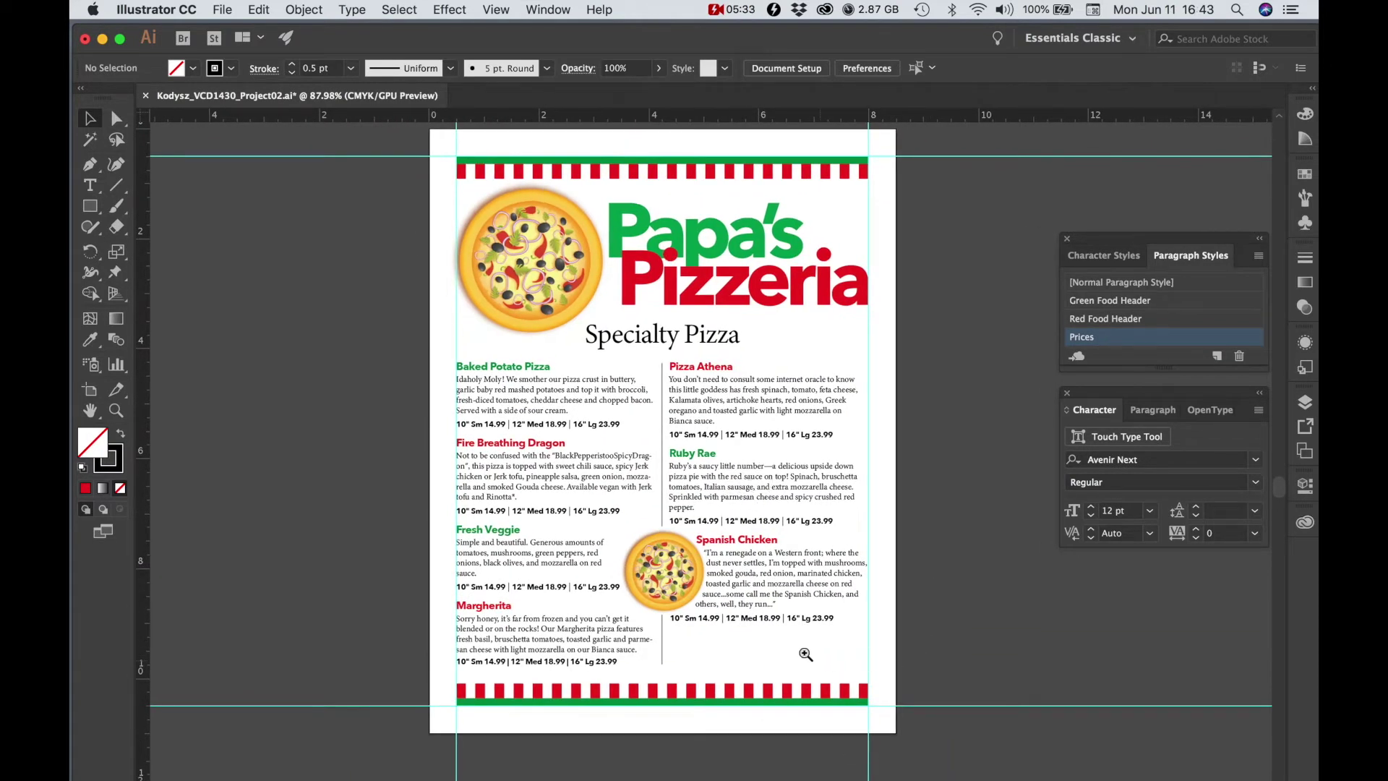
Zoom in on the lower right of the page around the Spanish Chicken prices.
drag(840, 657, 866, 663)
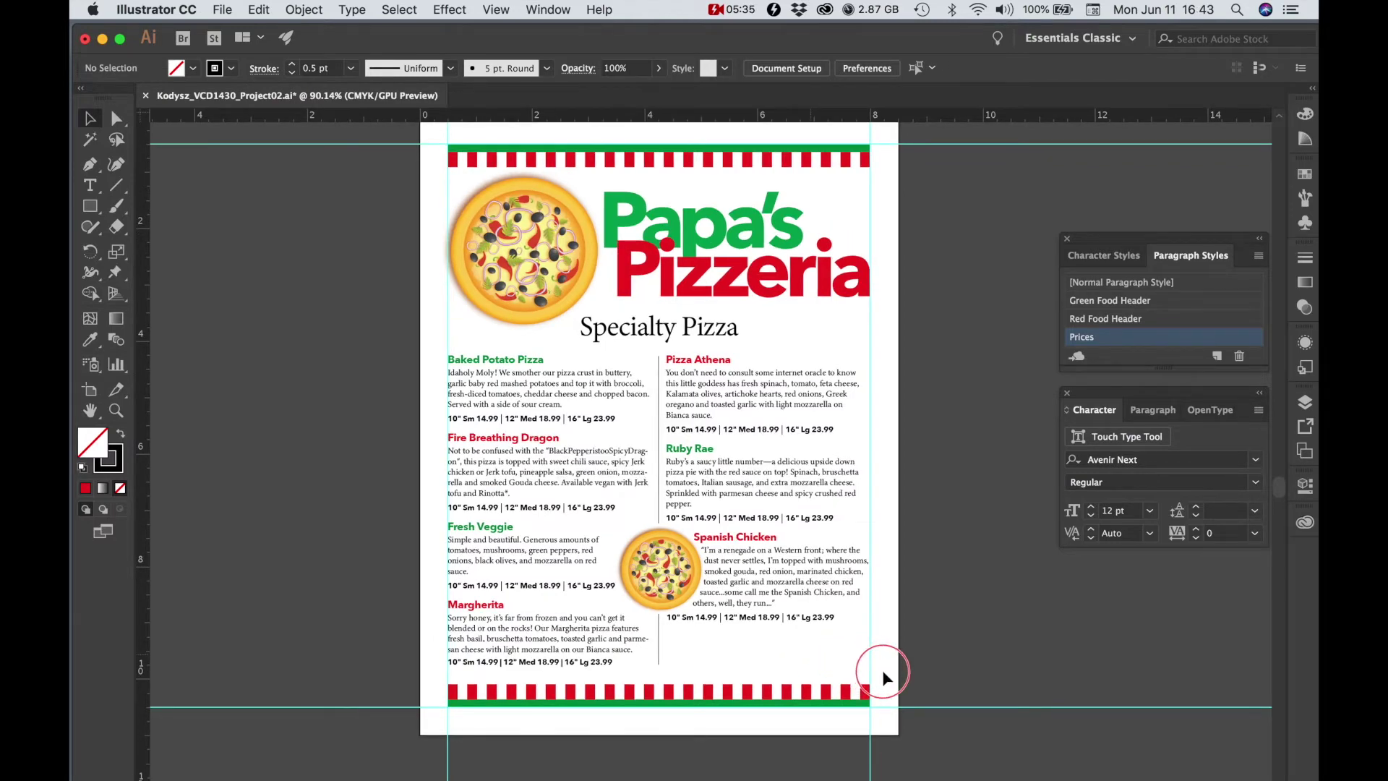
scroll(882, 670, up, 3)
scroll(741, 571, down, 2)
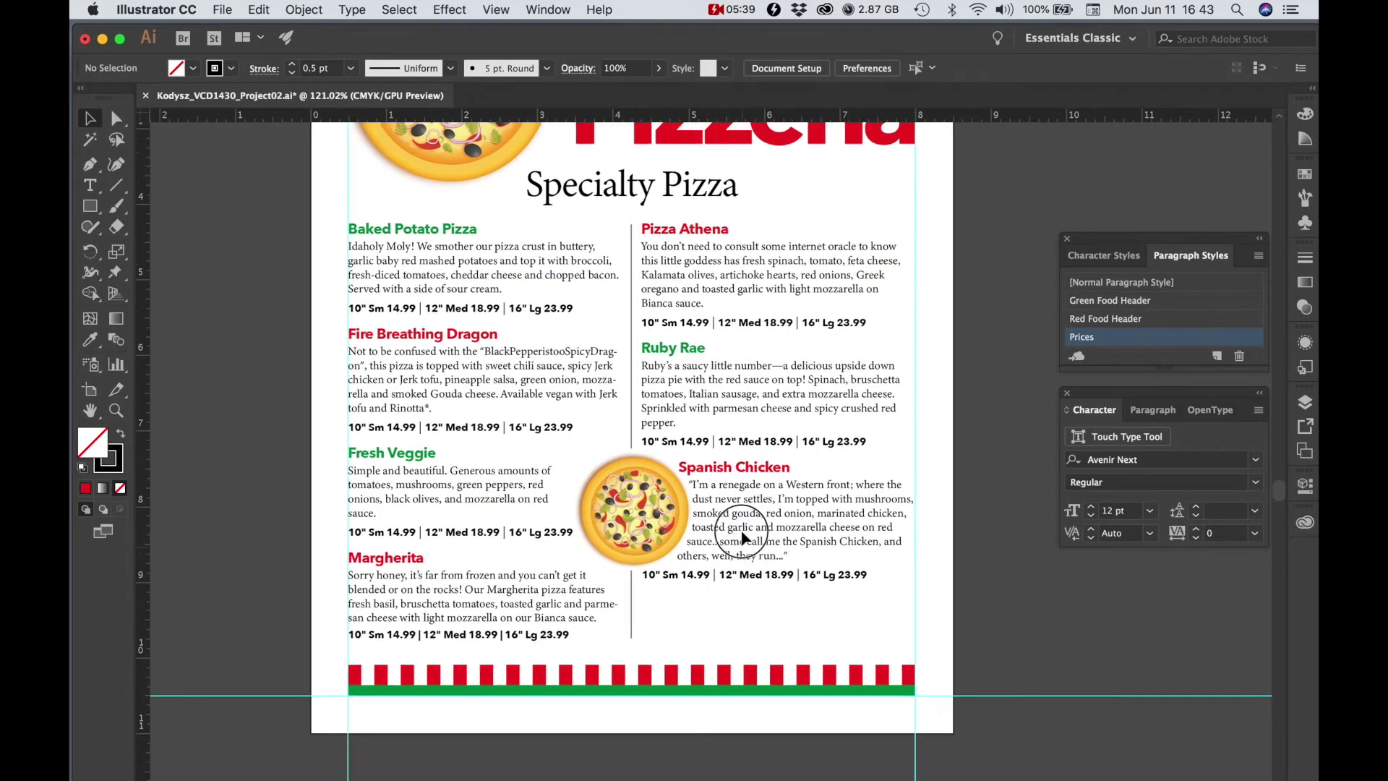
scroll(794, 578, up, 4)
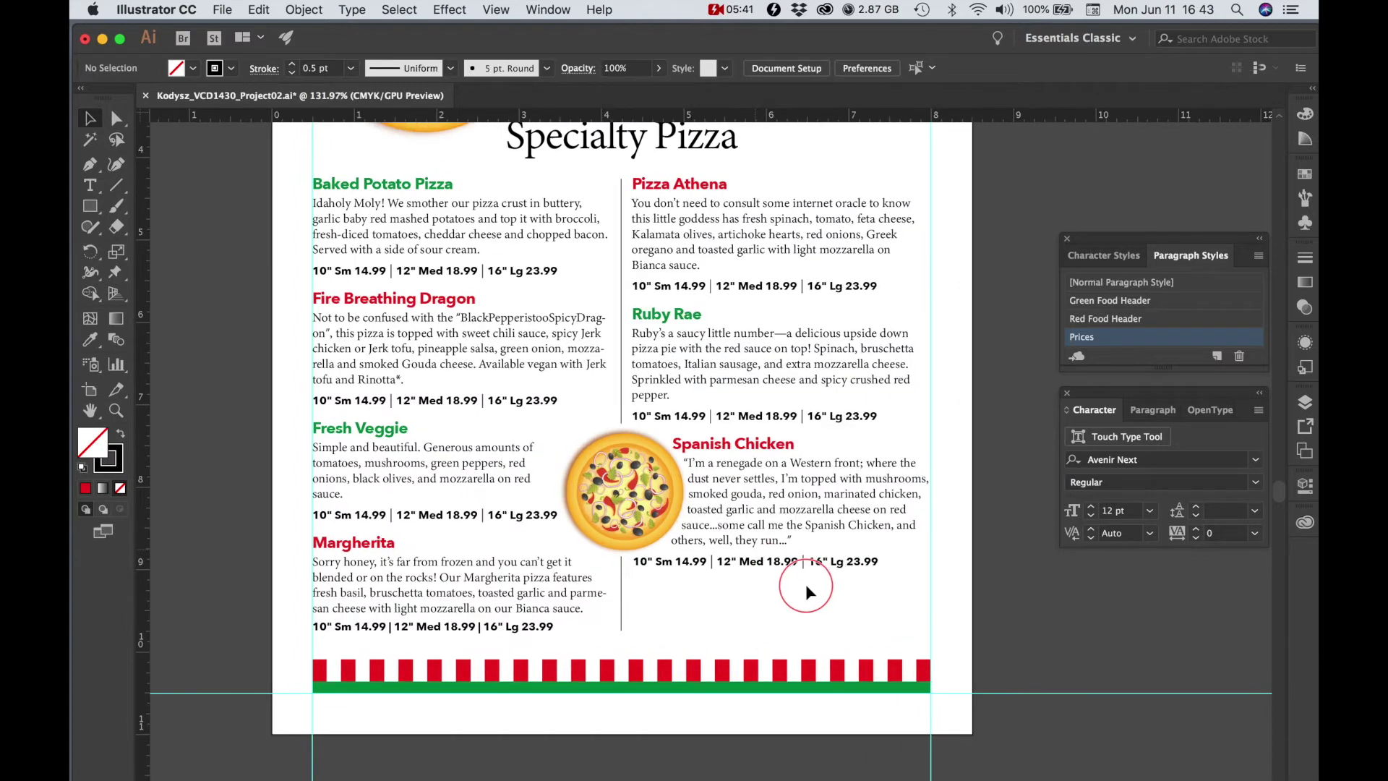
scroll(806, 591, down, 1)
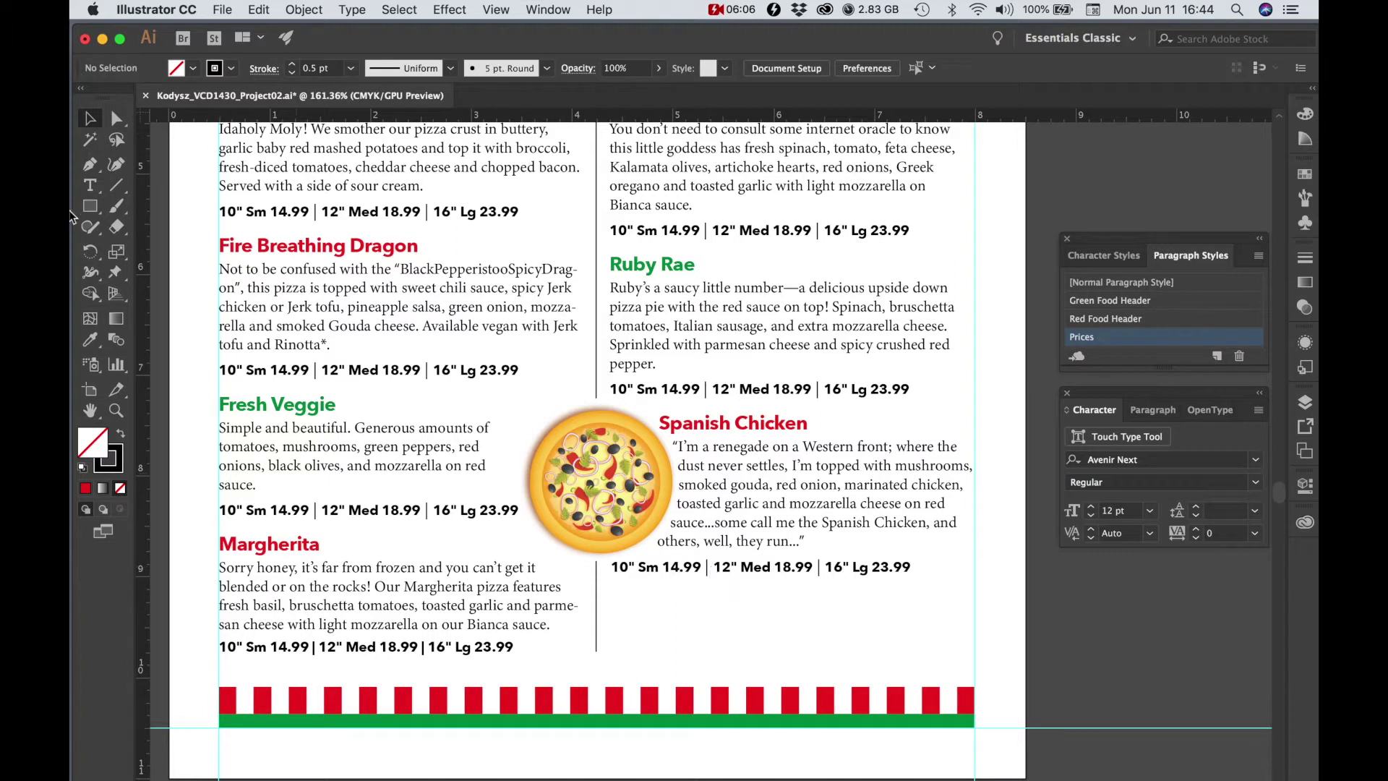
Split the Spanish Chicken prices into three lines (10" Sm 14.99, 12" Med 18.99, 16" Lg 23.99) and create a paragraph style from them.
click(91, 186)
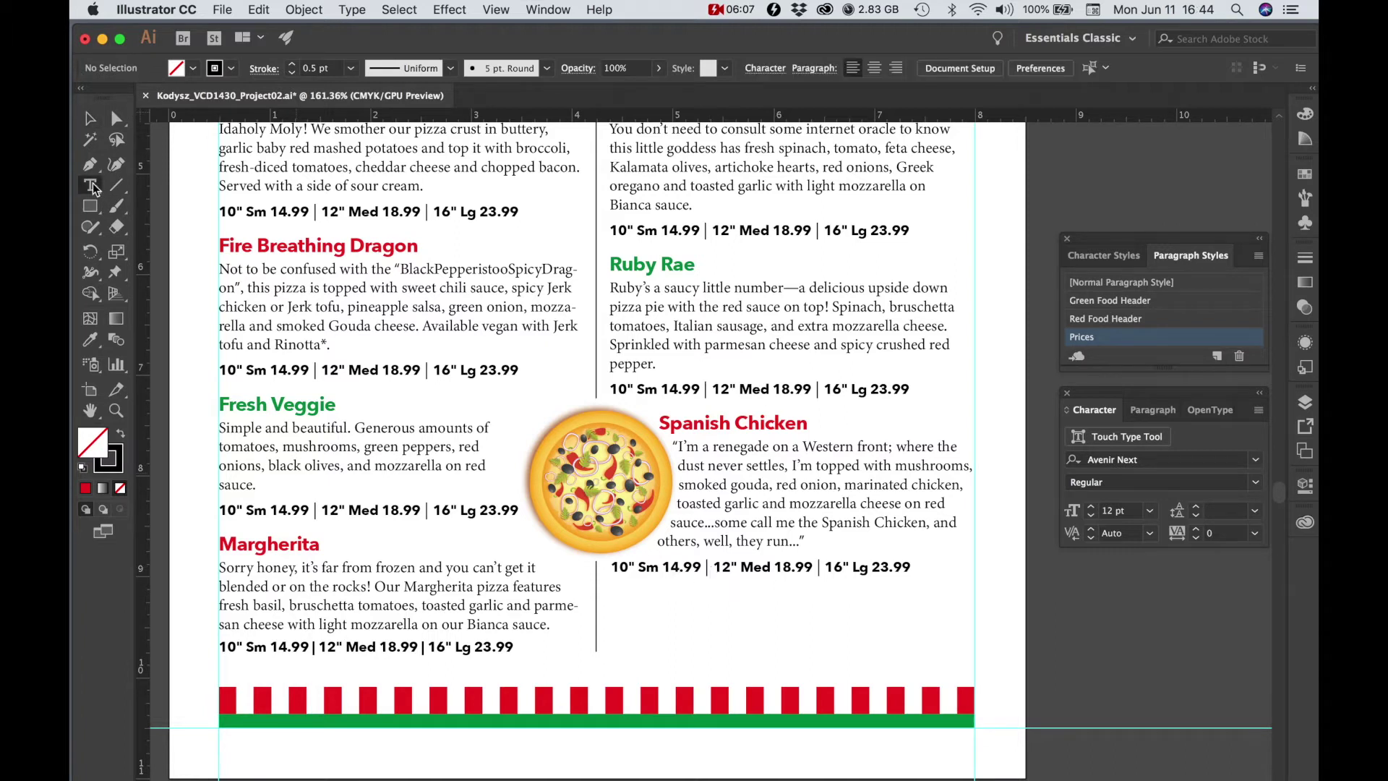
click(705, 568)
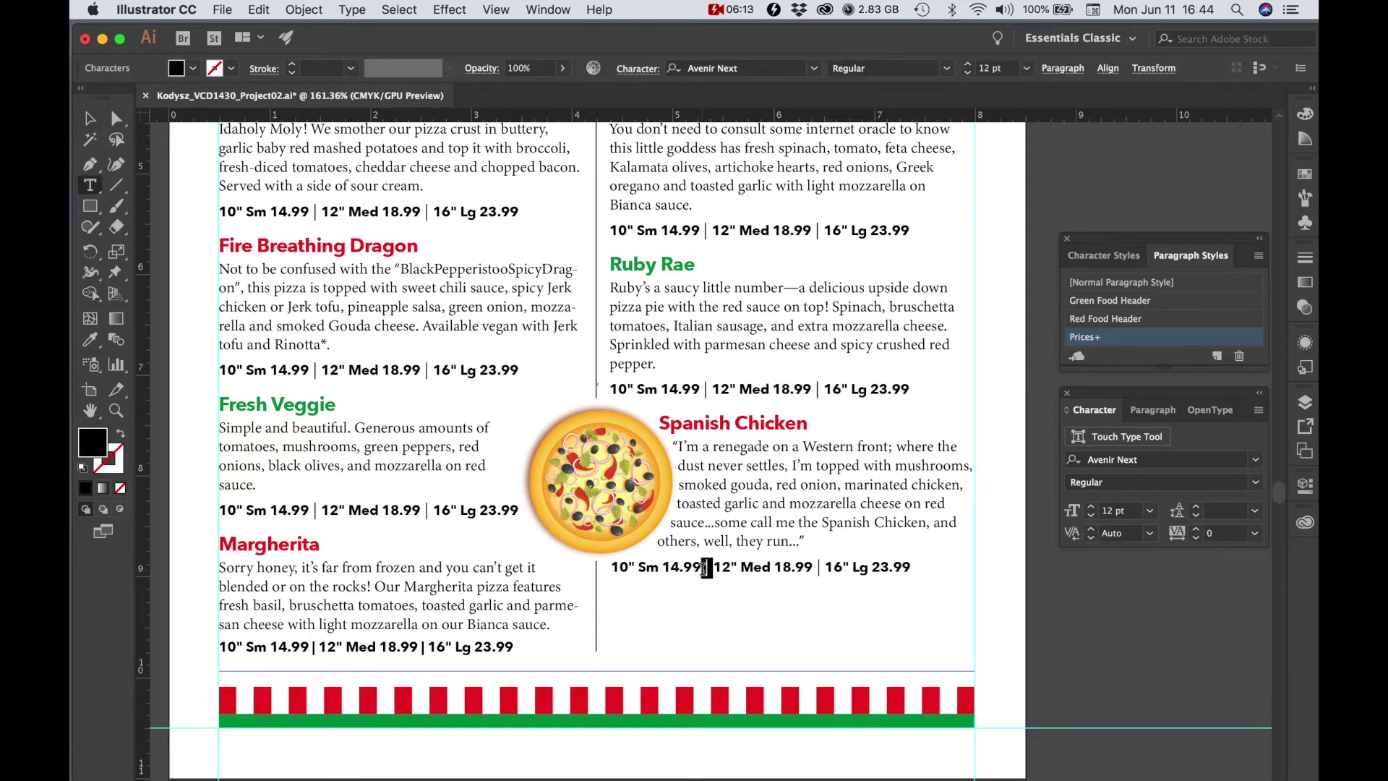
key(Return)
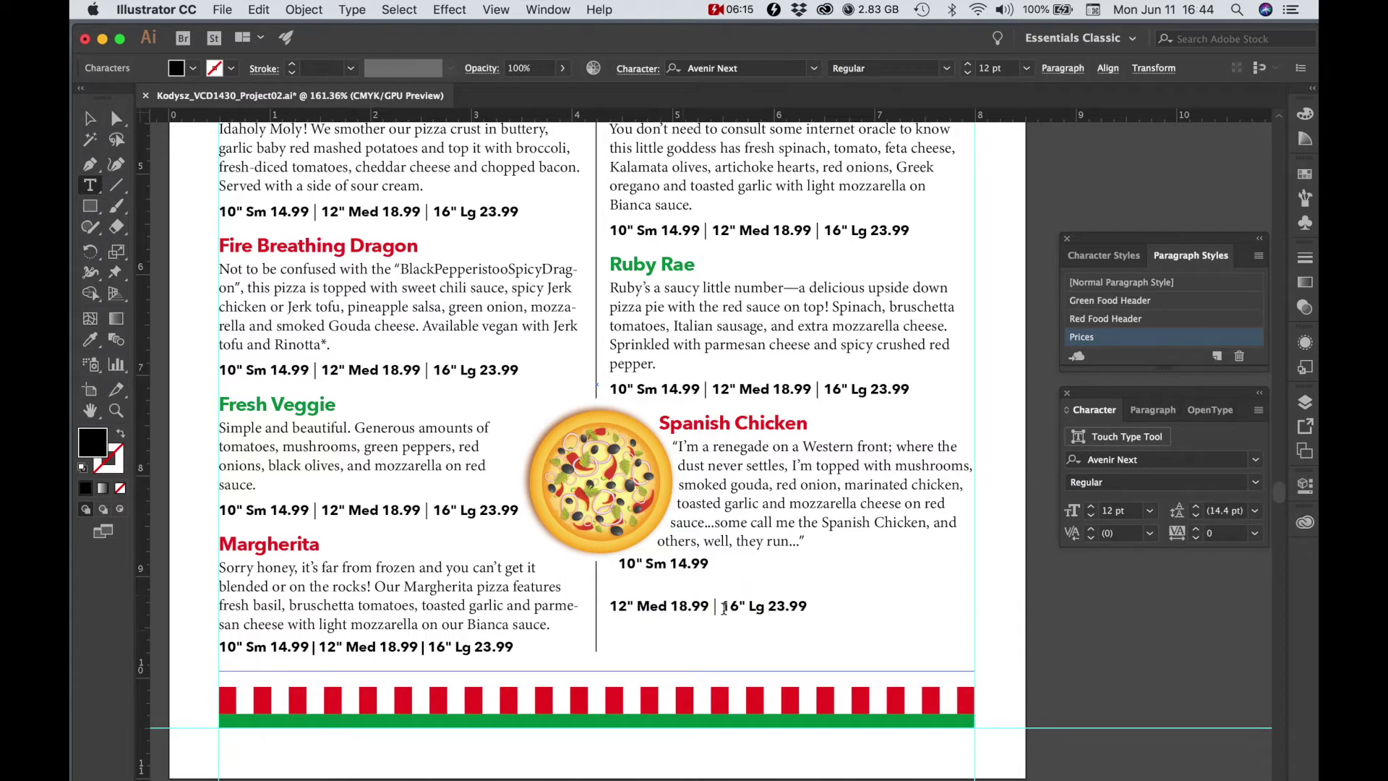
drag(723, 610, 714, 610)
key(Return)
key(super+a)
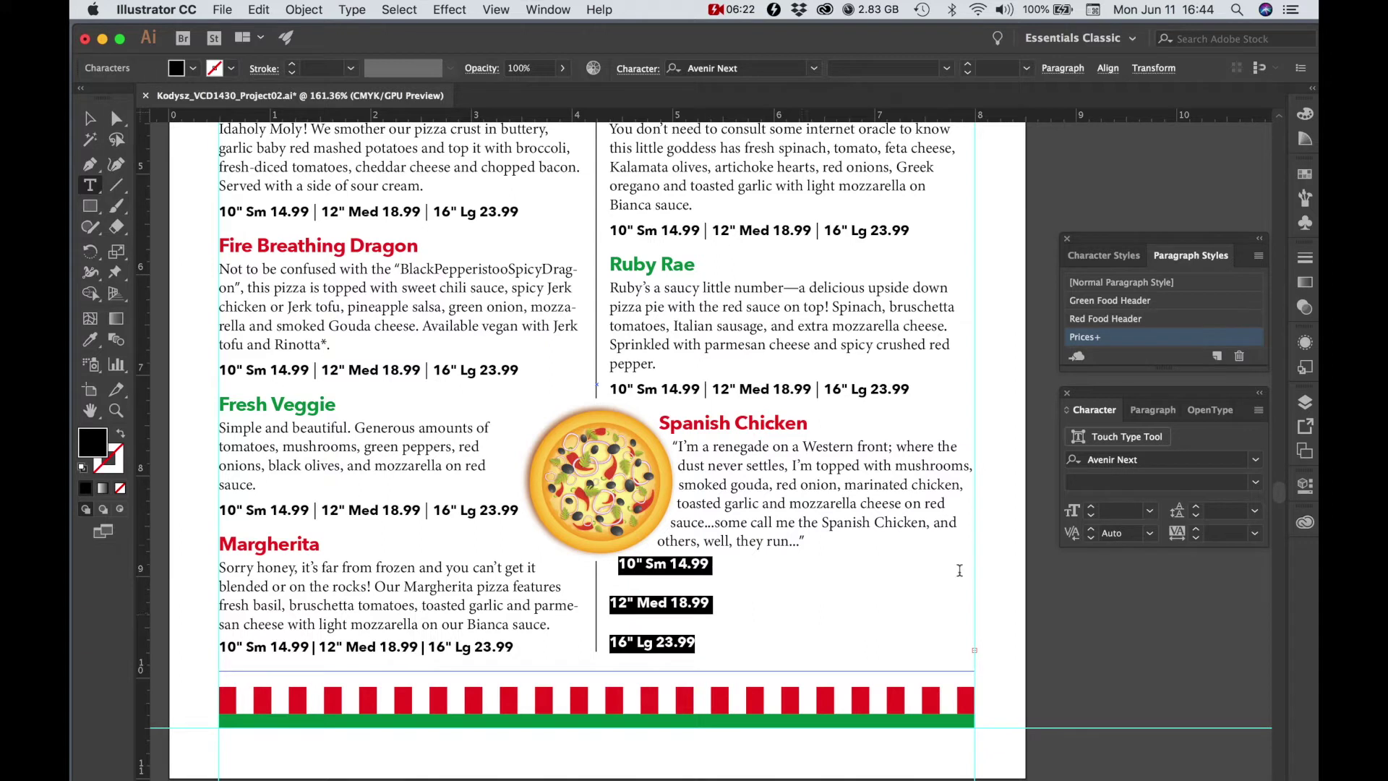
click(1218, 357)
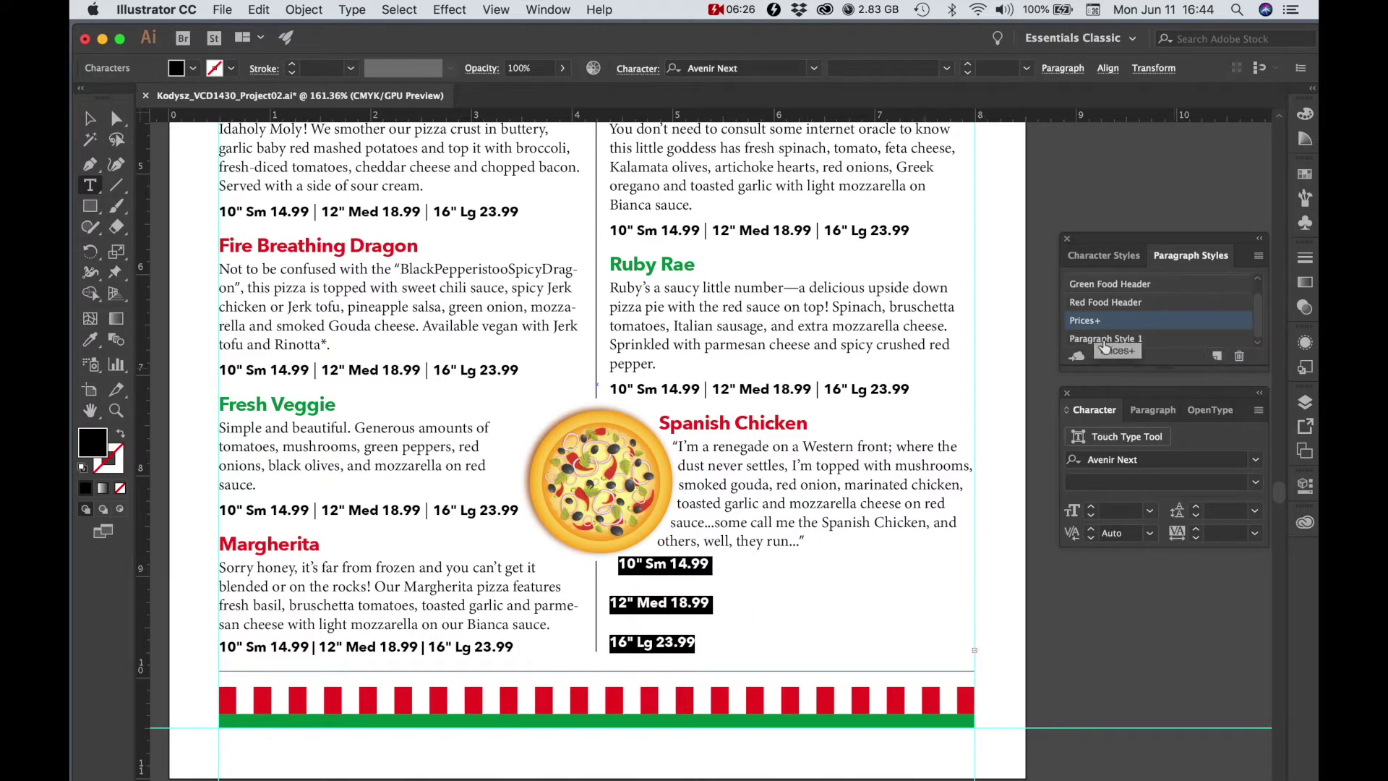
Apply the new paragraph style and rename it 'Prices Tab'.
double_click(1104, 340)
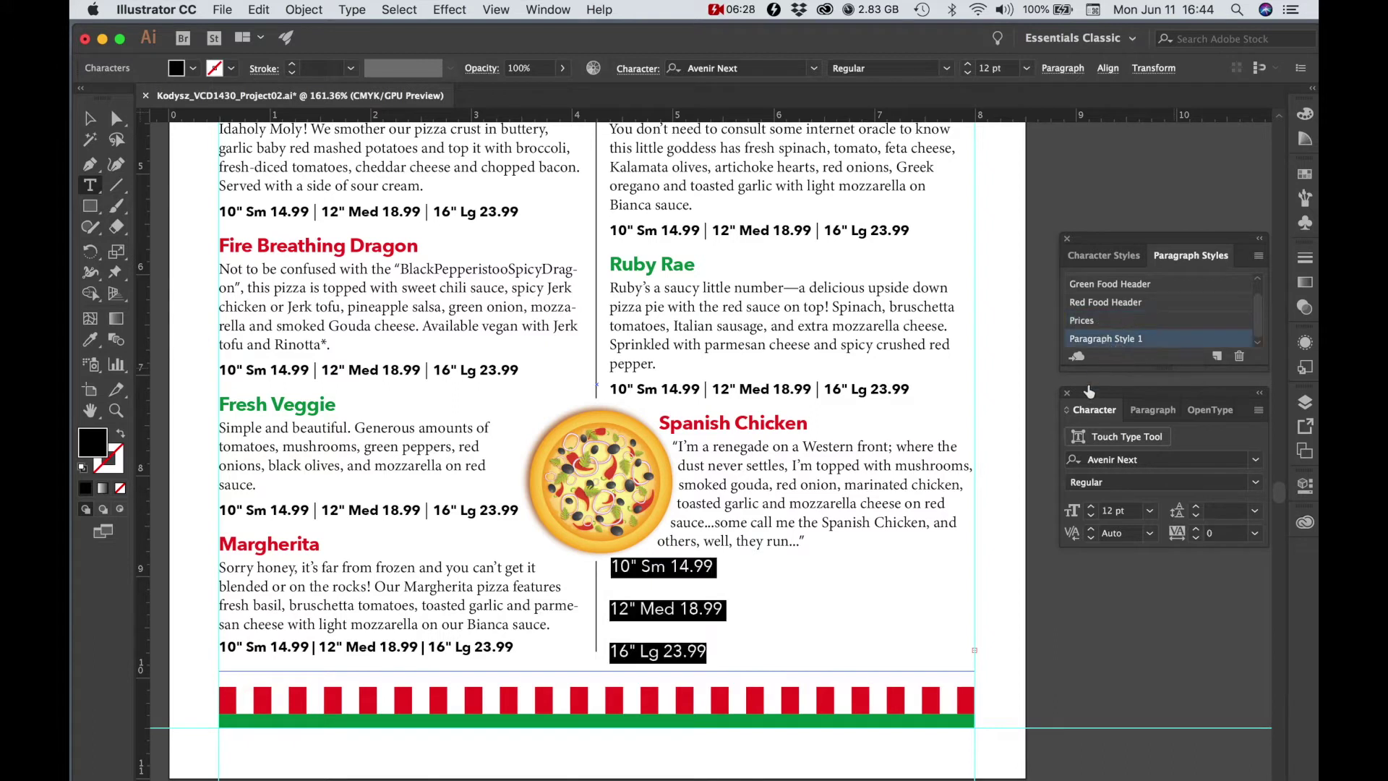
text(Pric)
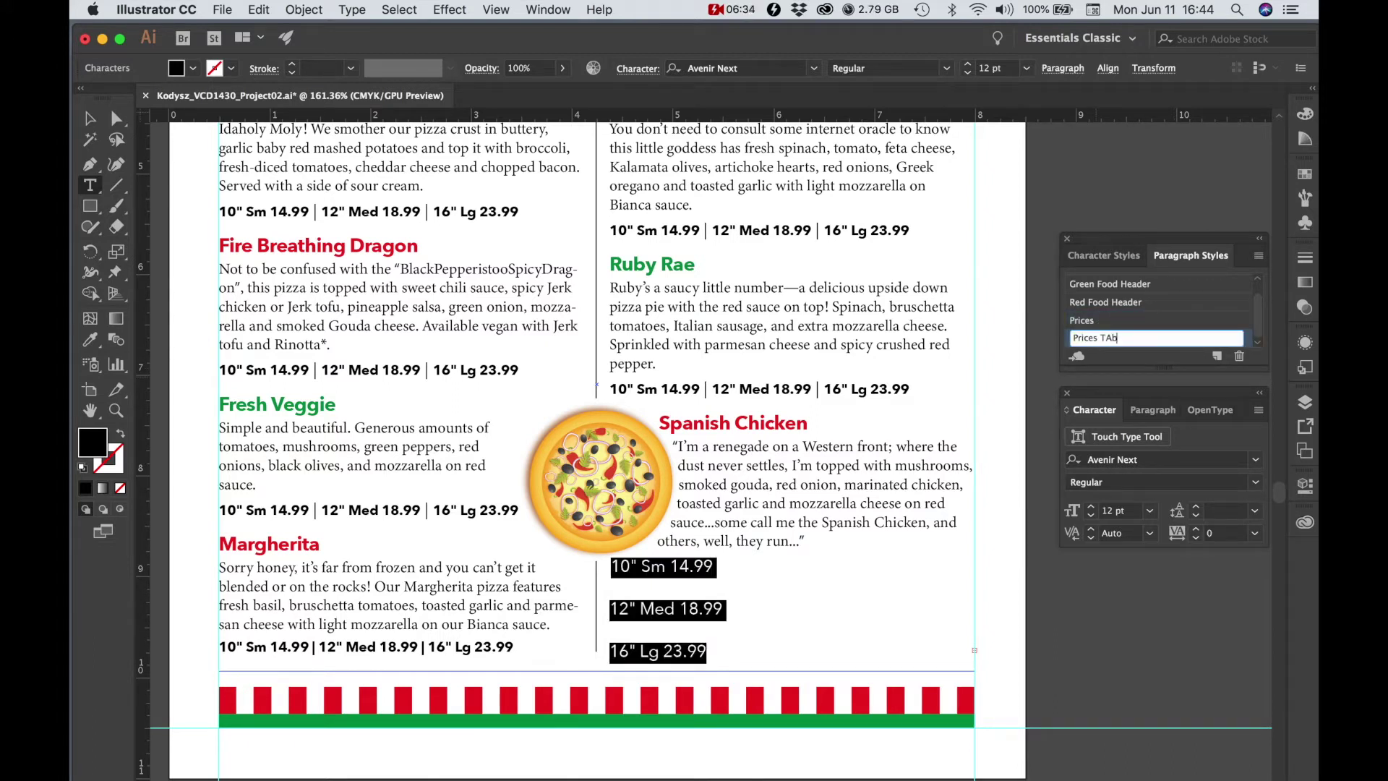
text(es TAb)
key(BackSpace)
key(BackSpace)
Give the Prices Tab style 4 pt space before and 4 pt space after.
click(1258, 255)
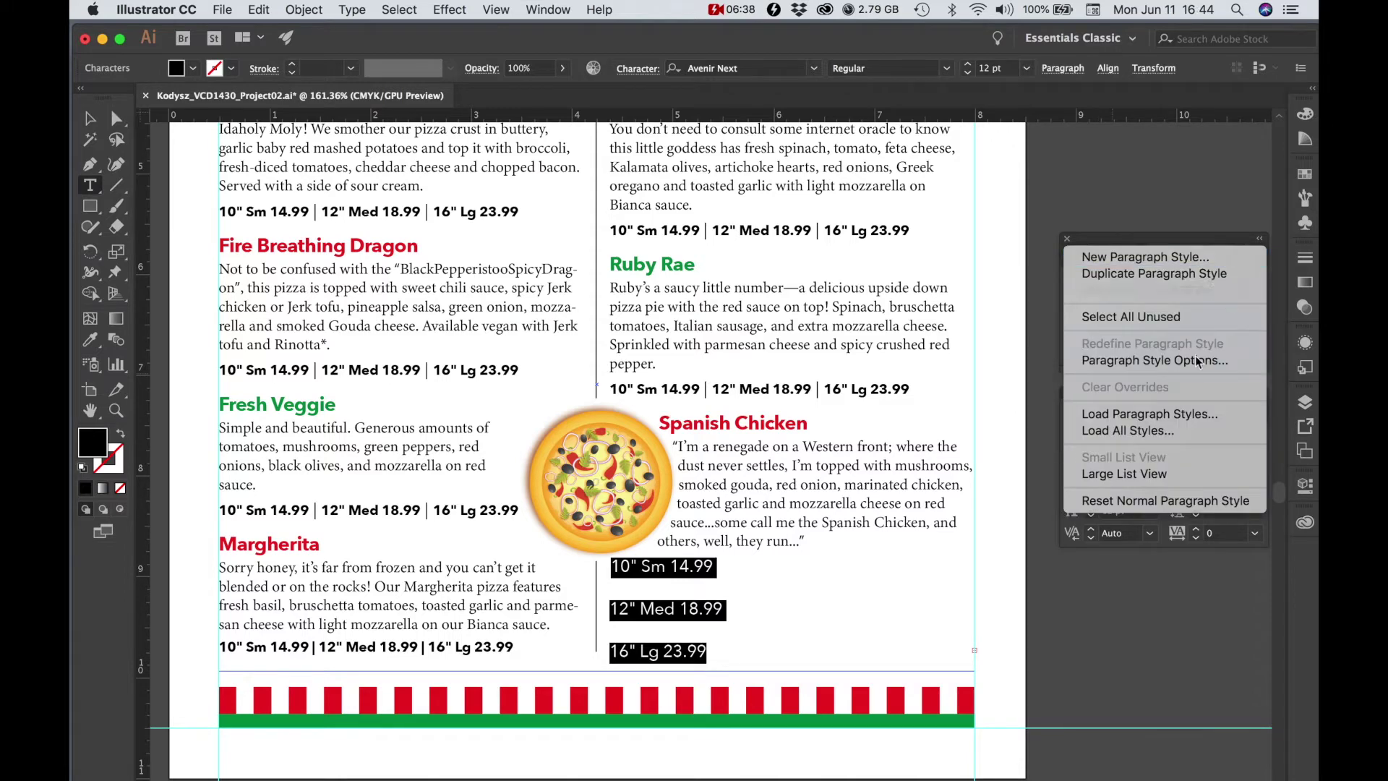
click(1160, 362)
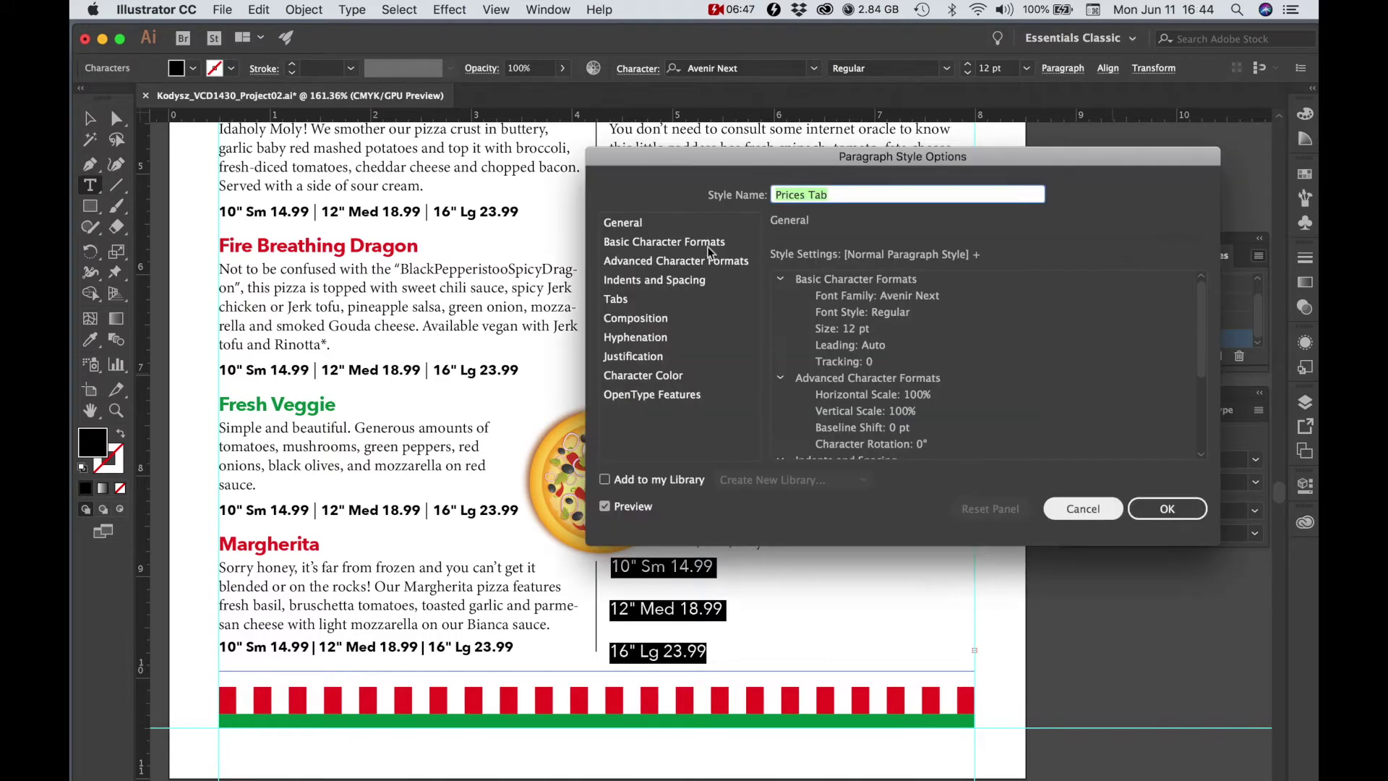
key(Tab)
click(622, 286)
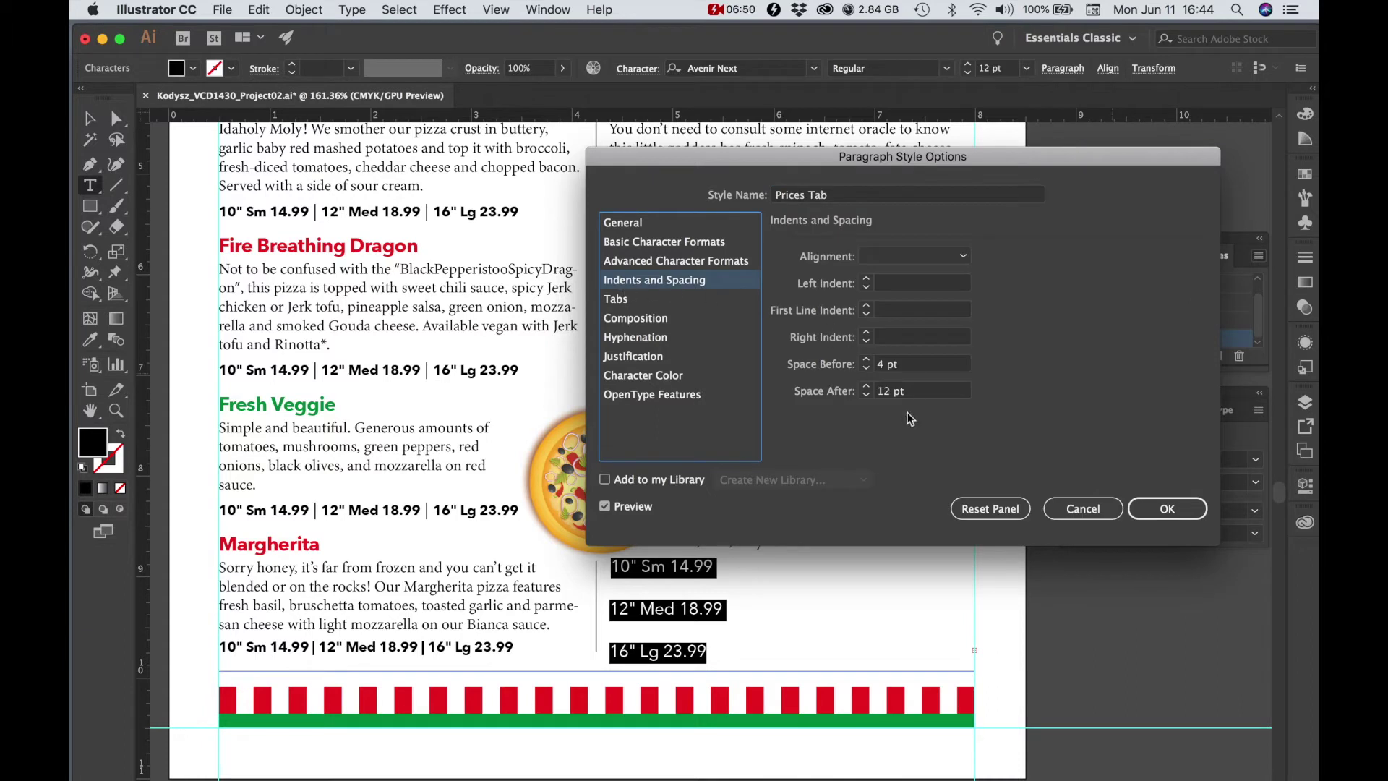
double_click(880, 391)
text(8)
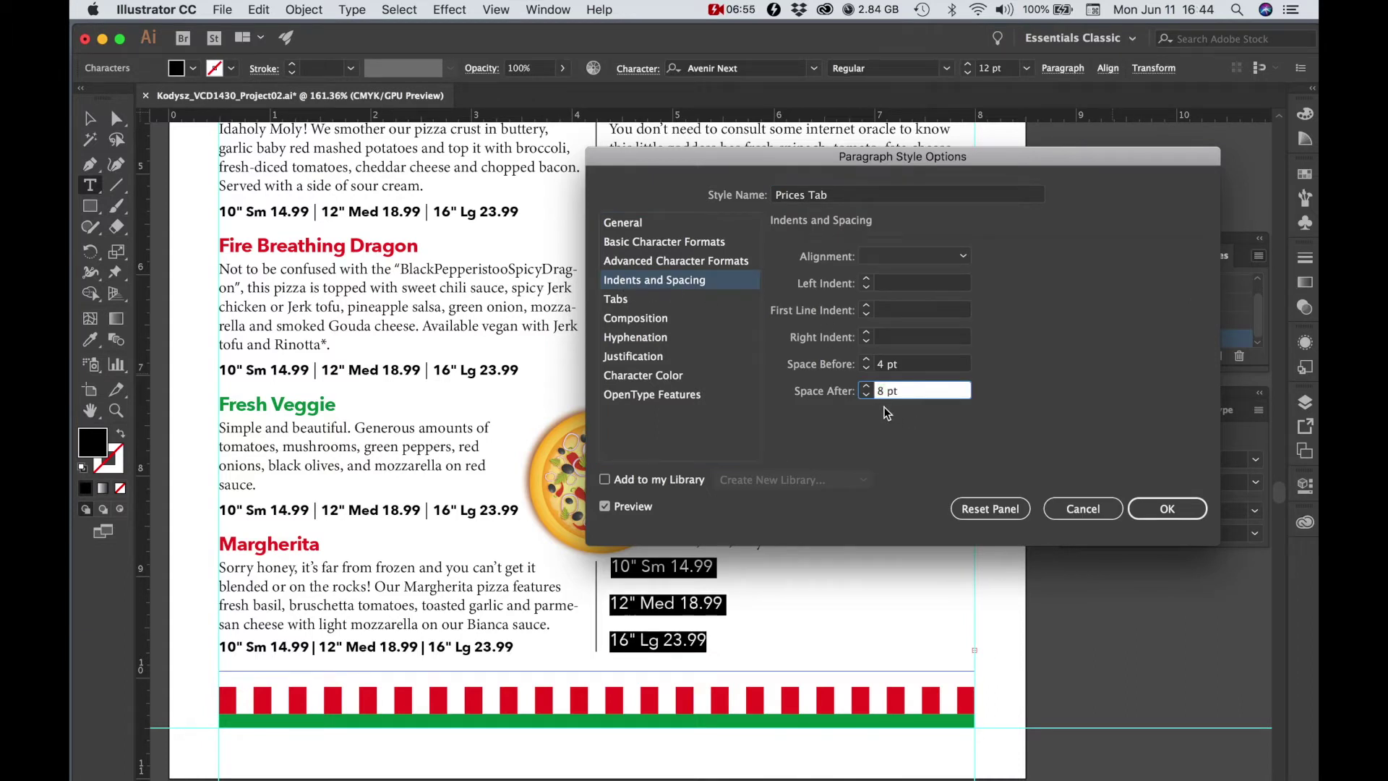
click(893, 364)
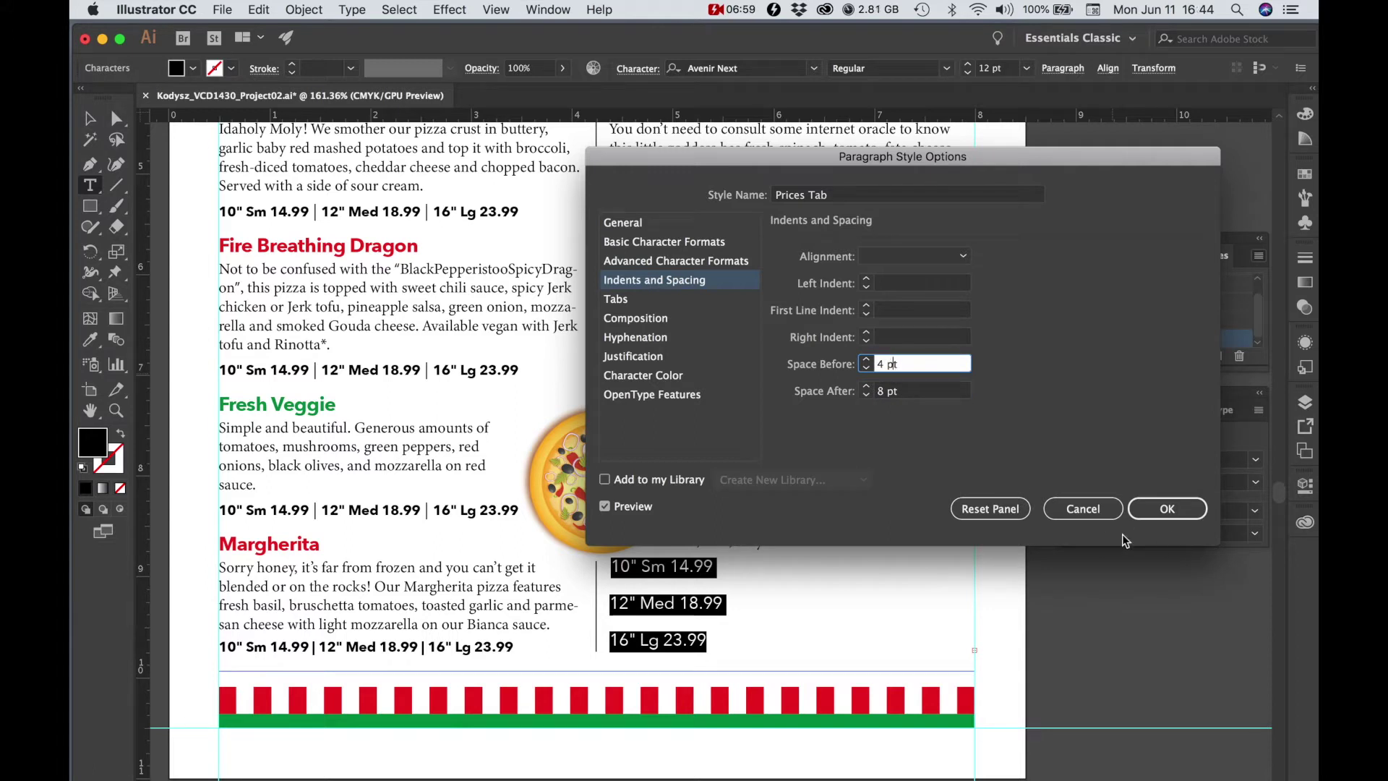
key(Tab)
key(Down)
key(Down)
key(Down)
key(Down)
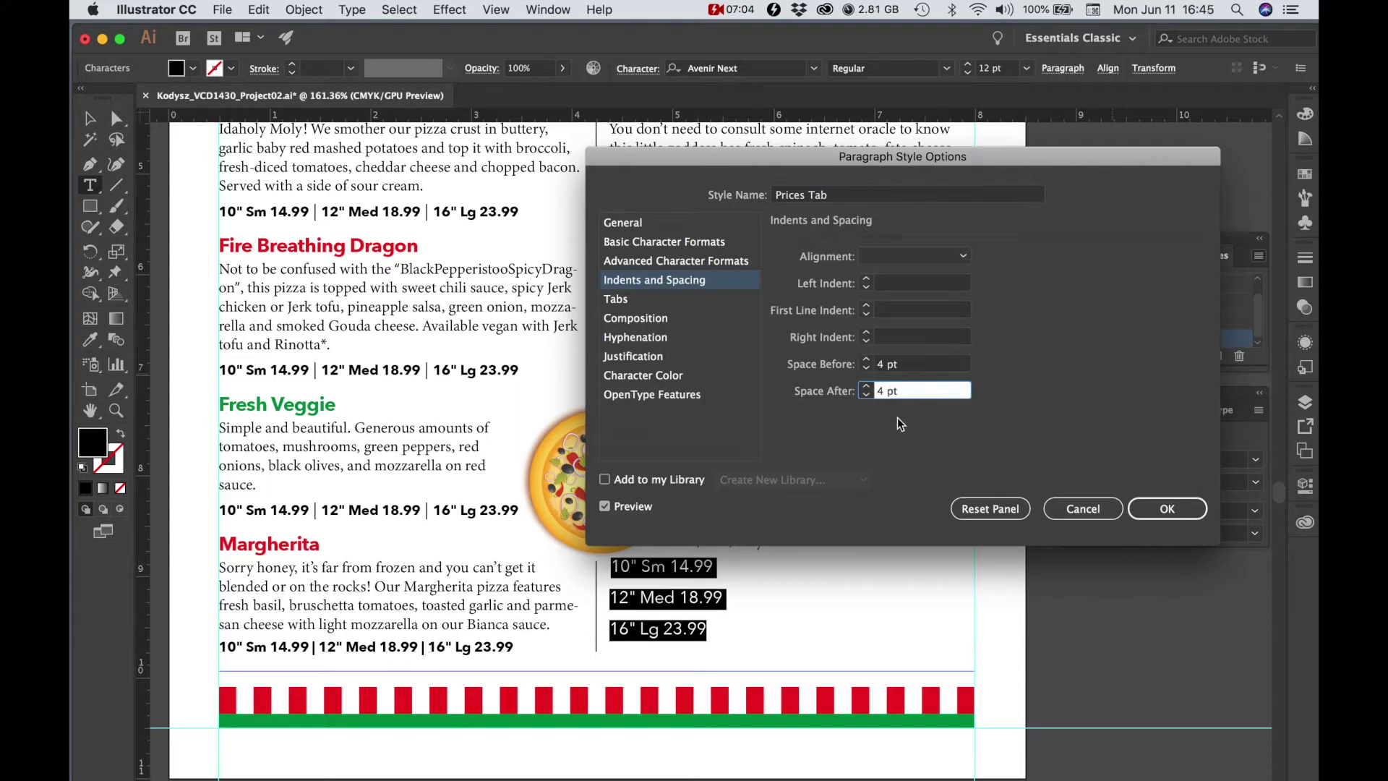
click(1164, 511)
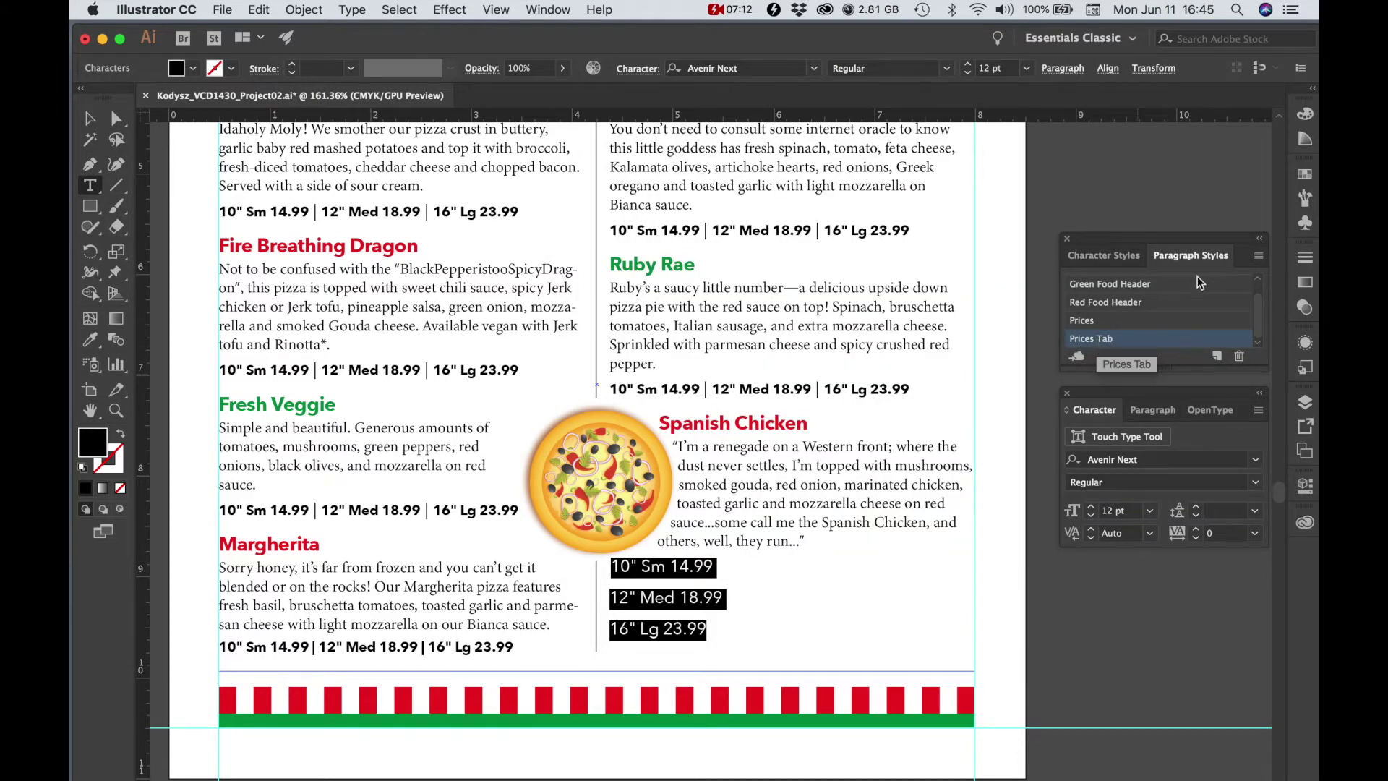
Change the Prices Tab paragraph style to Bold at 10 pt, then reselect the three price lines.
click(1257, 257)
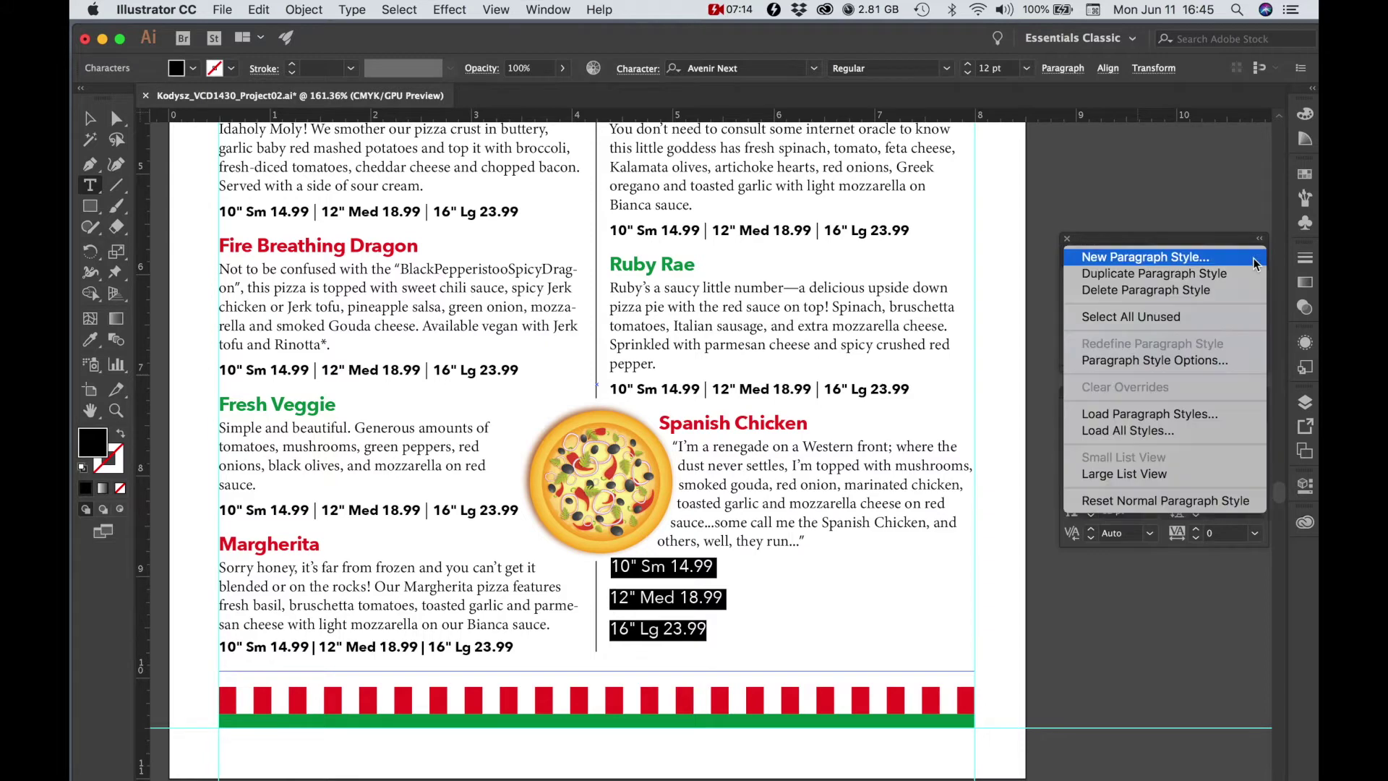
click(1154, 361)
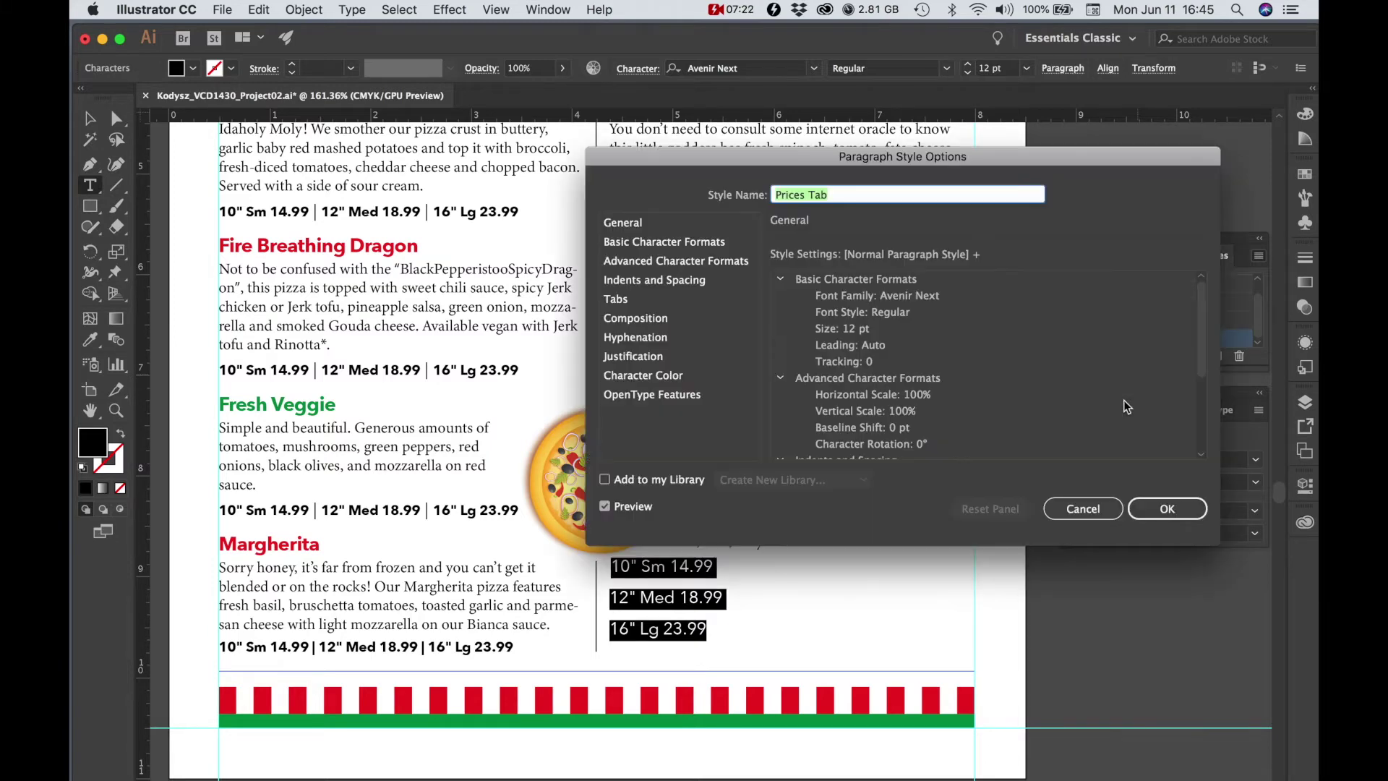
click(618, 227)
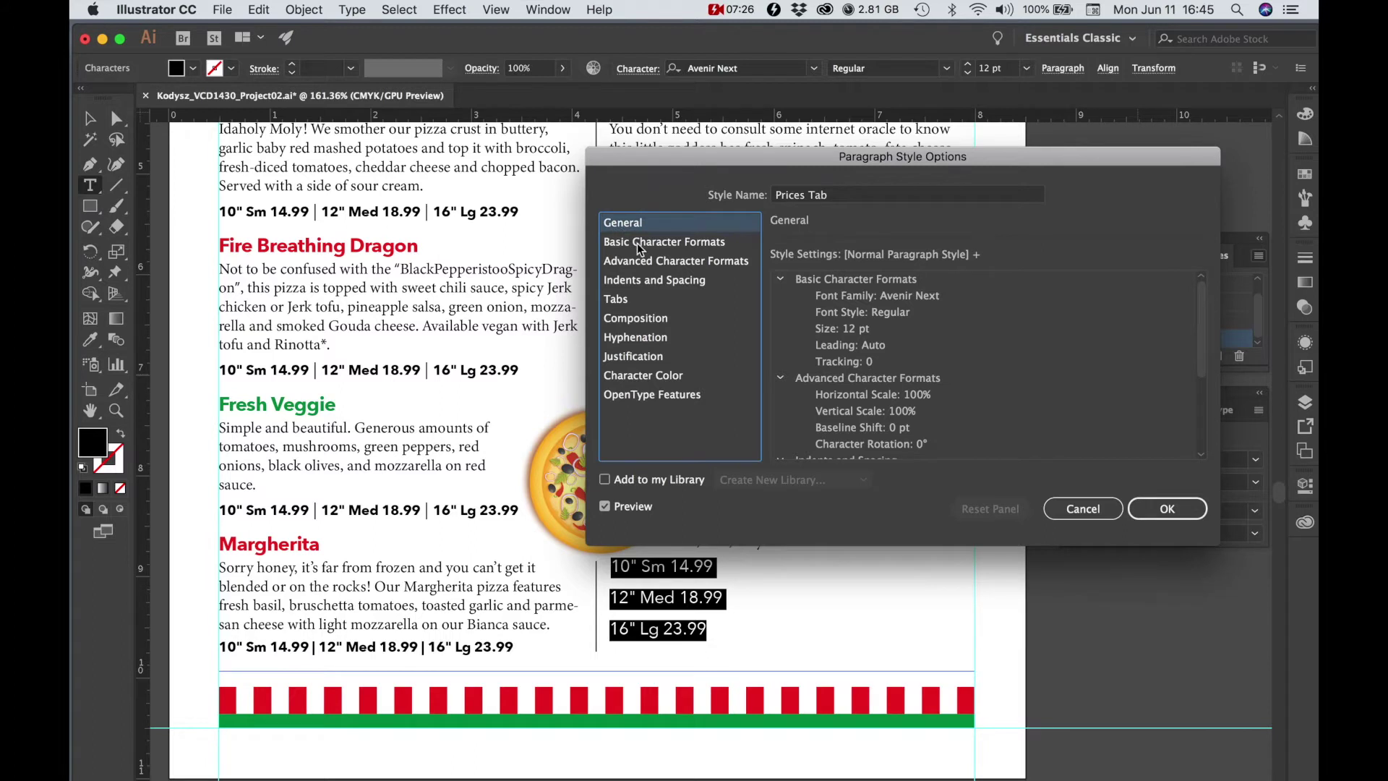
click(638, 243)
click(915, 283)
click(871, 456)
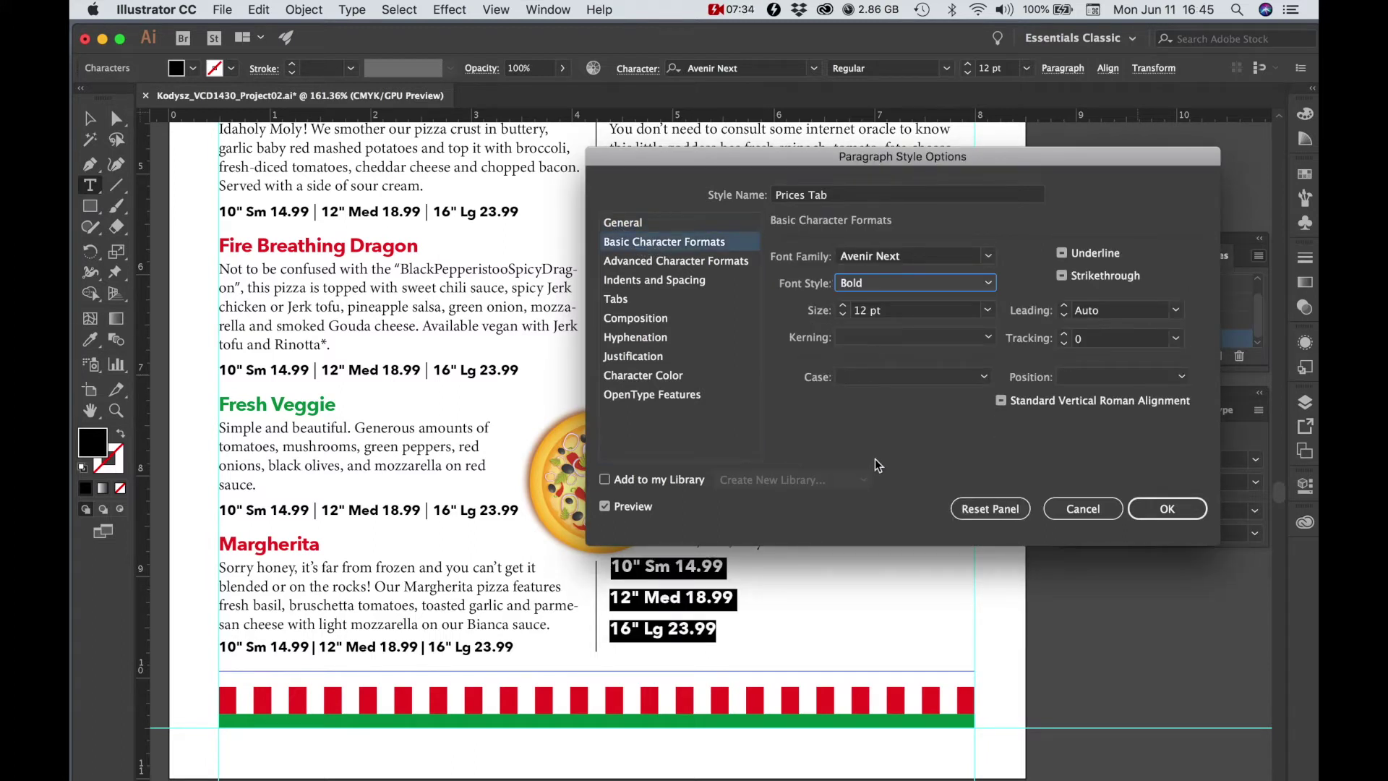
click(986, 311)
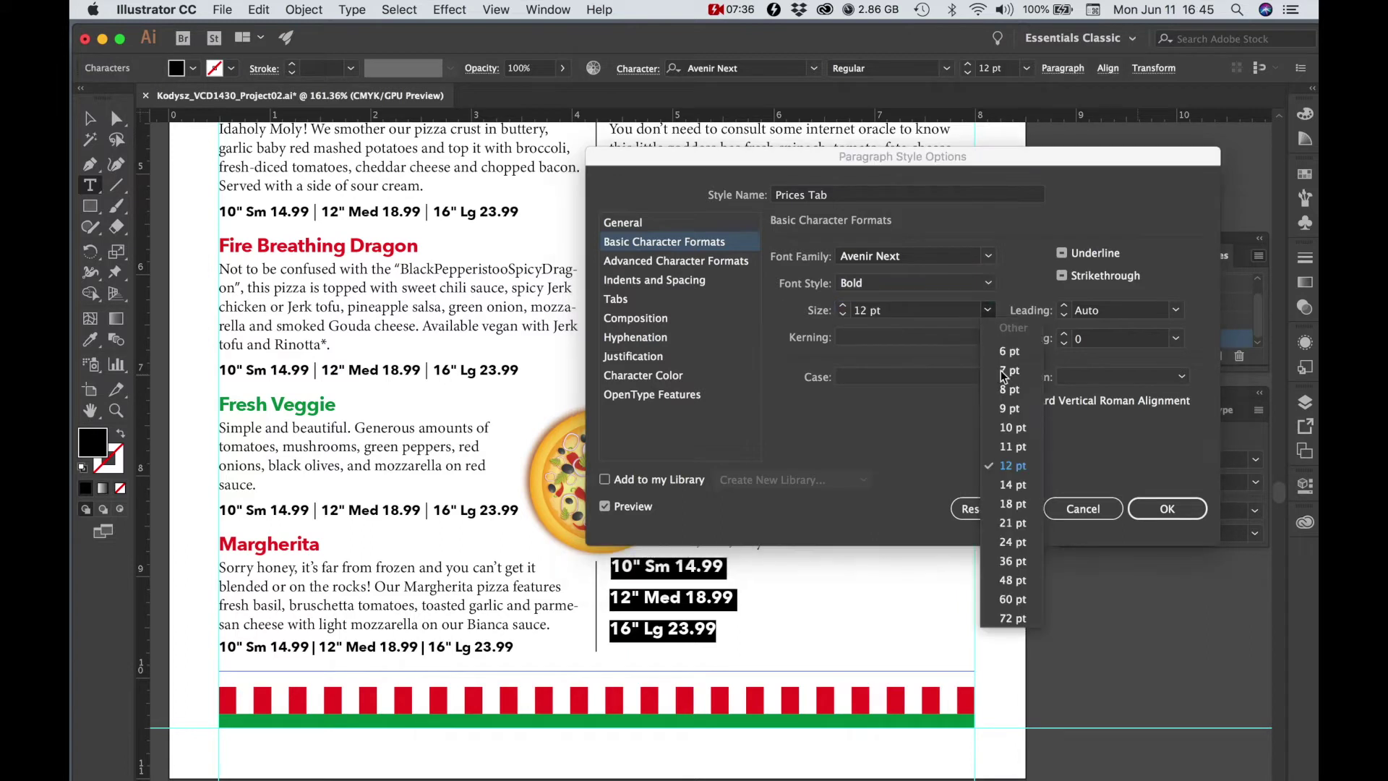
click(1008, 446)
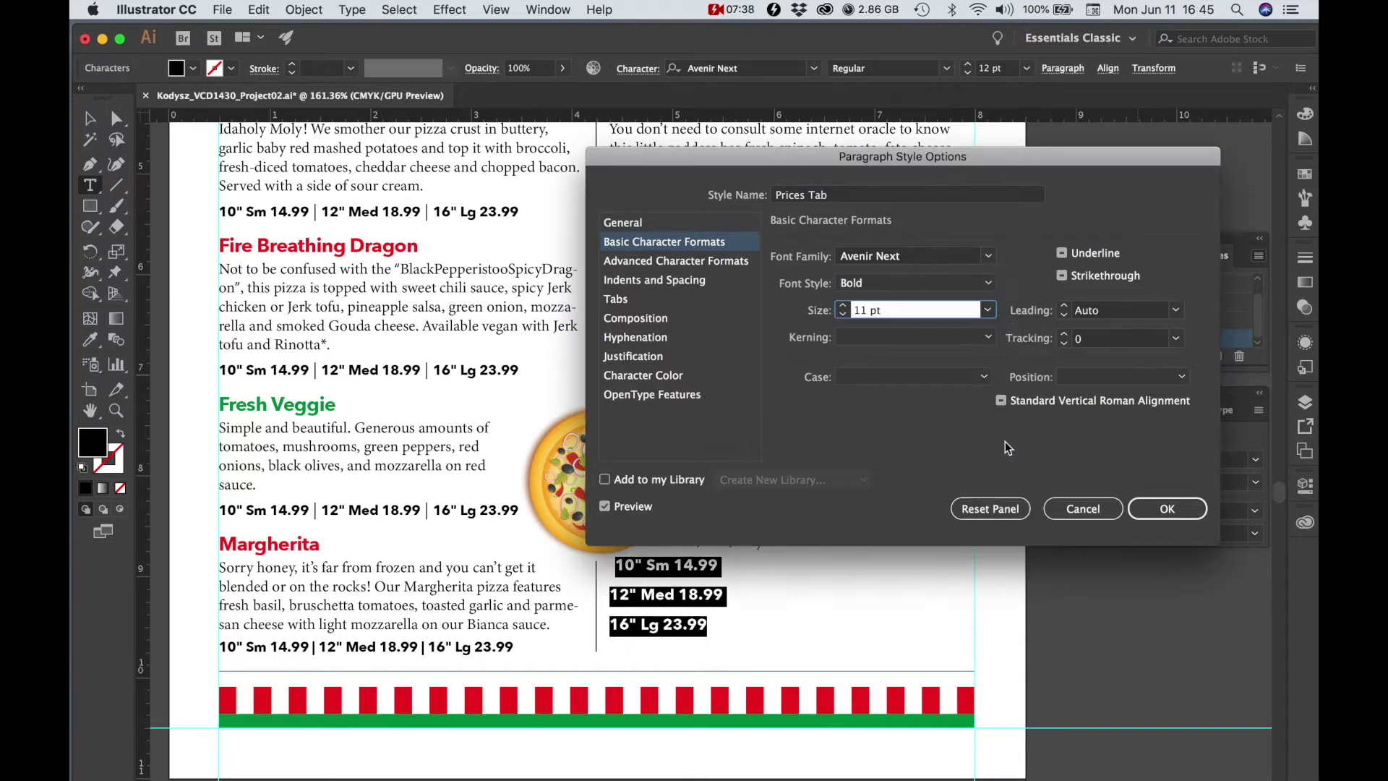
click(989, 310)
click(1012, 427)
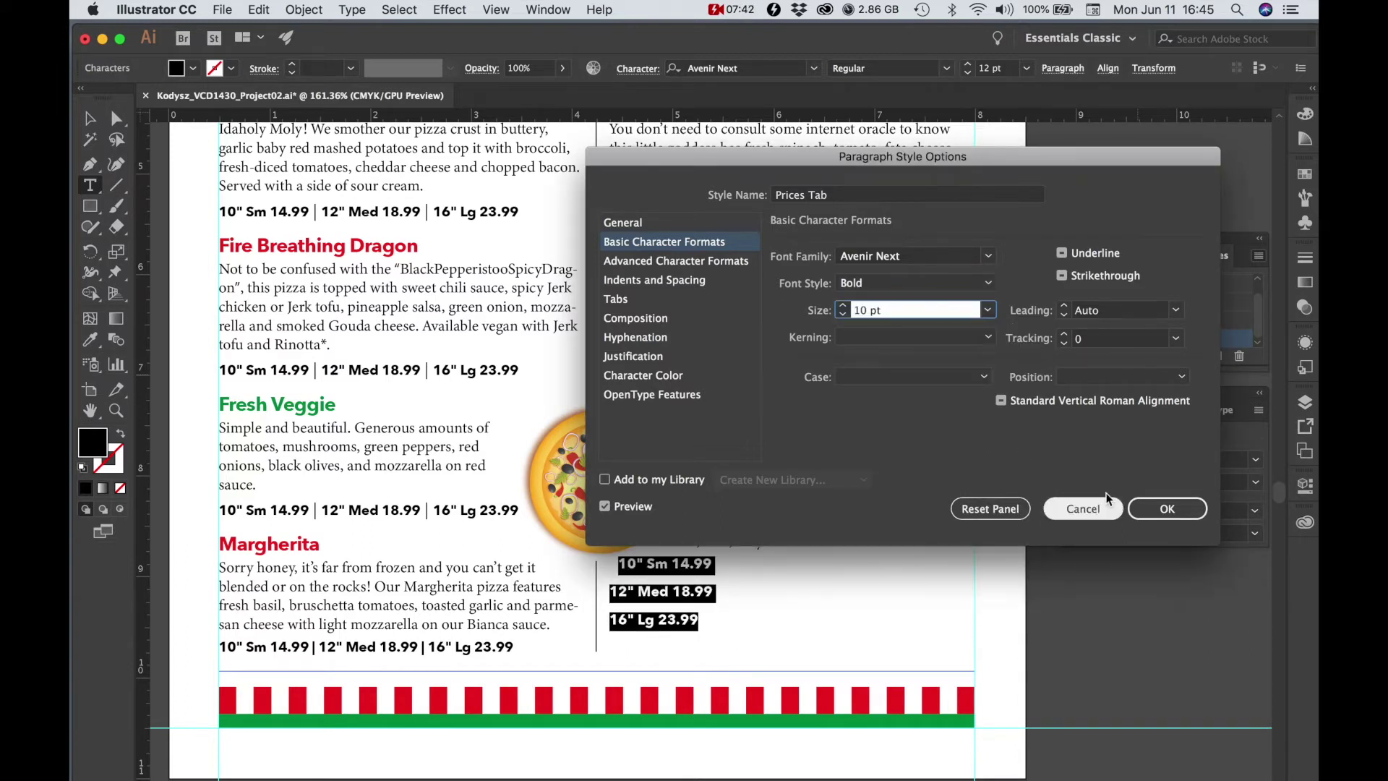
click(1157, 504)
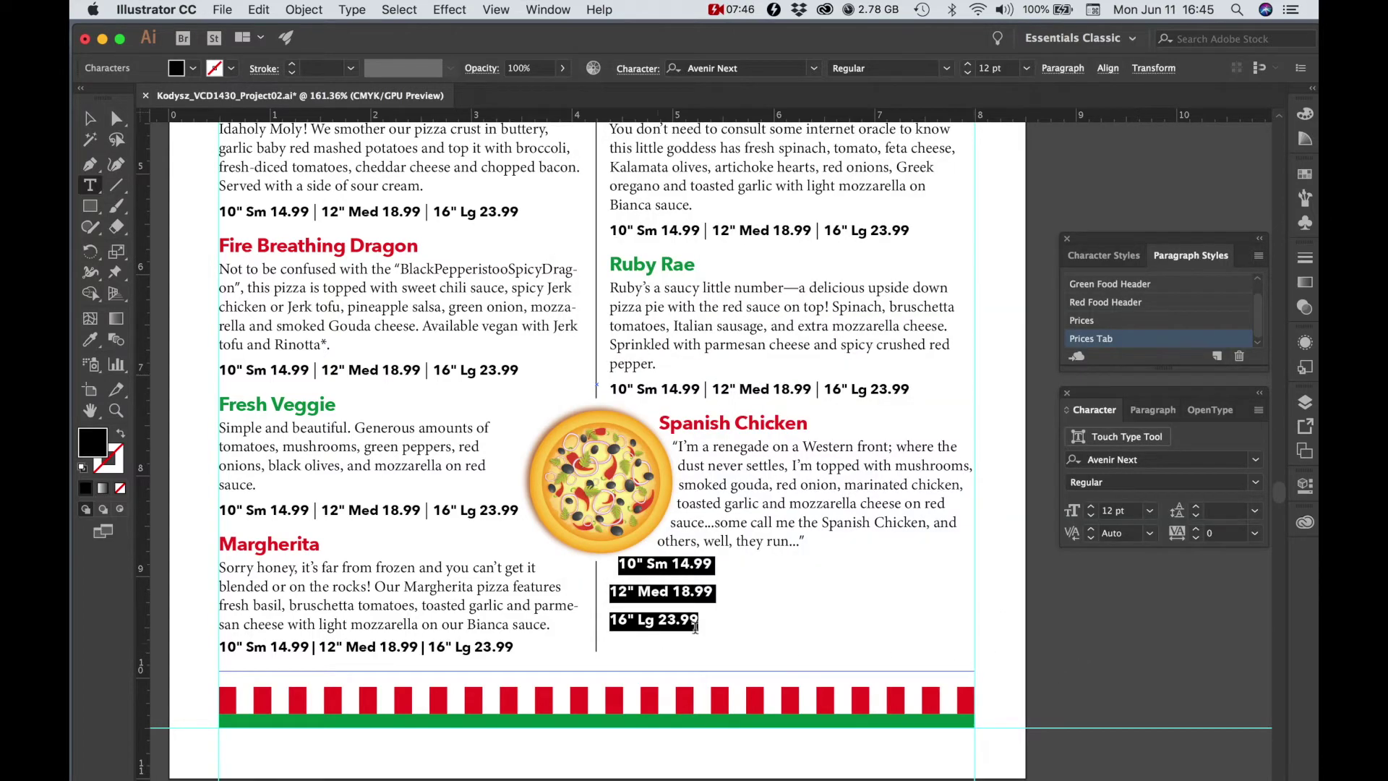
drag(699, 625, 619, 573)
Show the Tabs panel from the Window > Type menu.
click(362, 13)
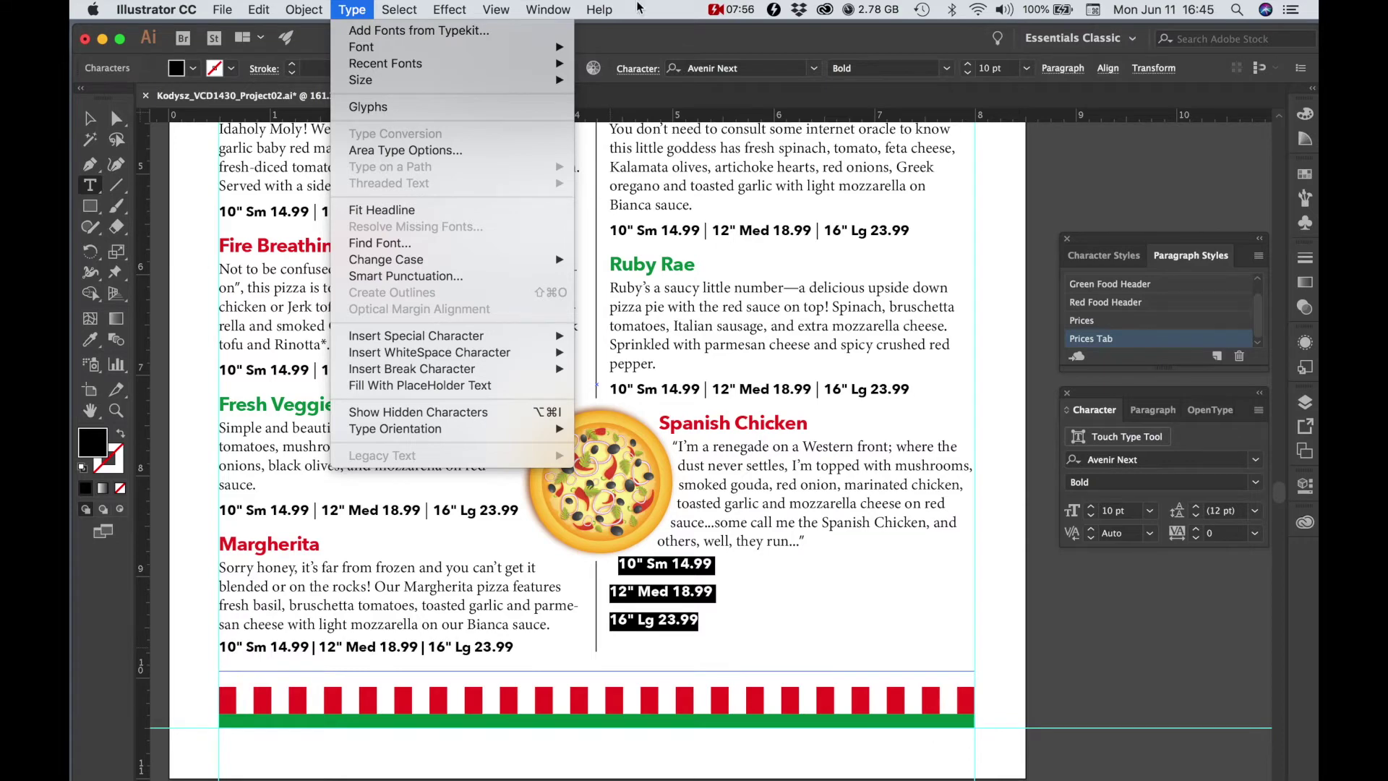
click(551, 9)
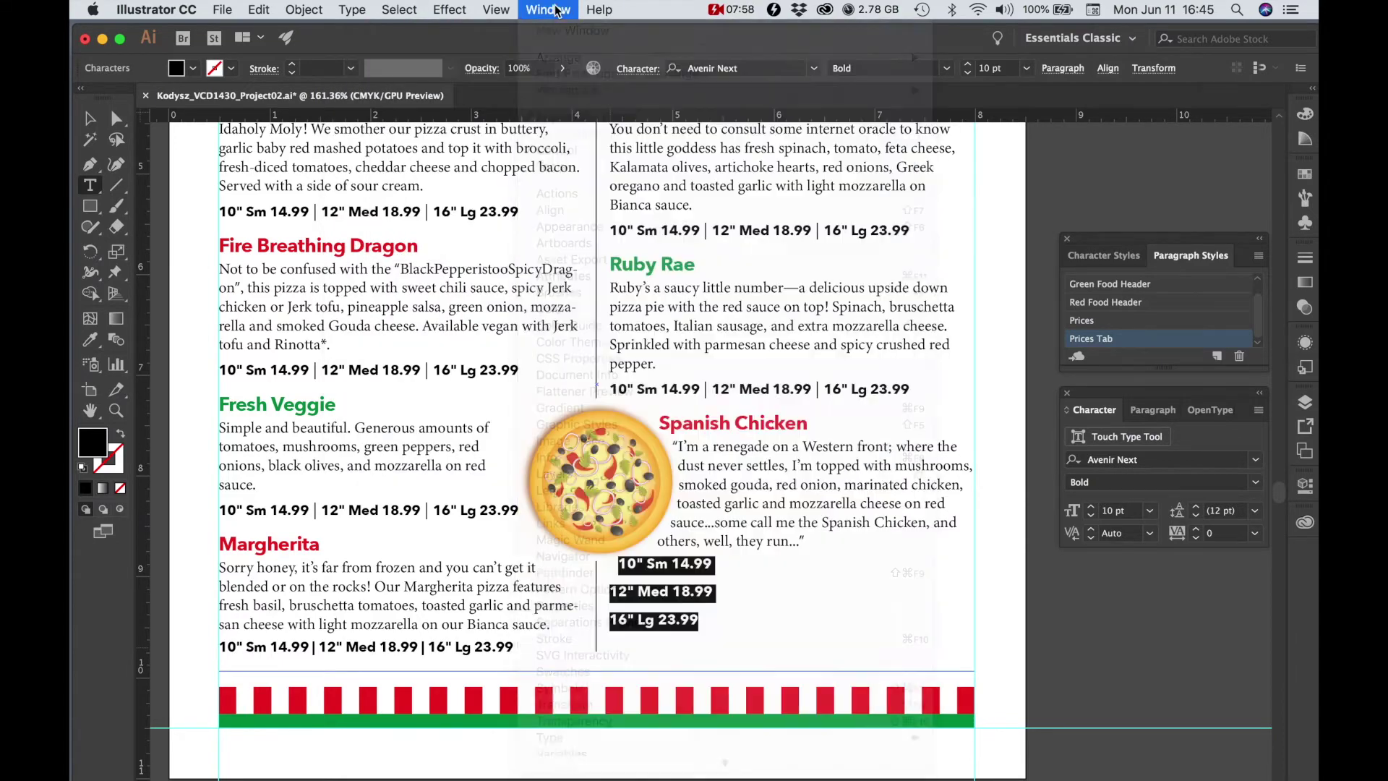
click(551, 9)
mouse_move(561, 739)
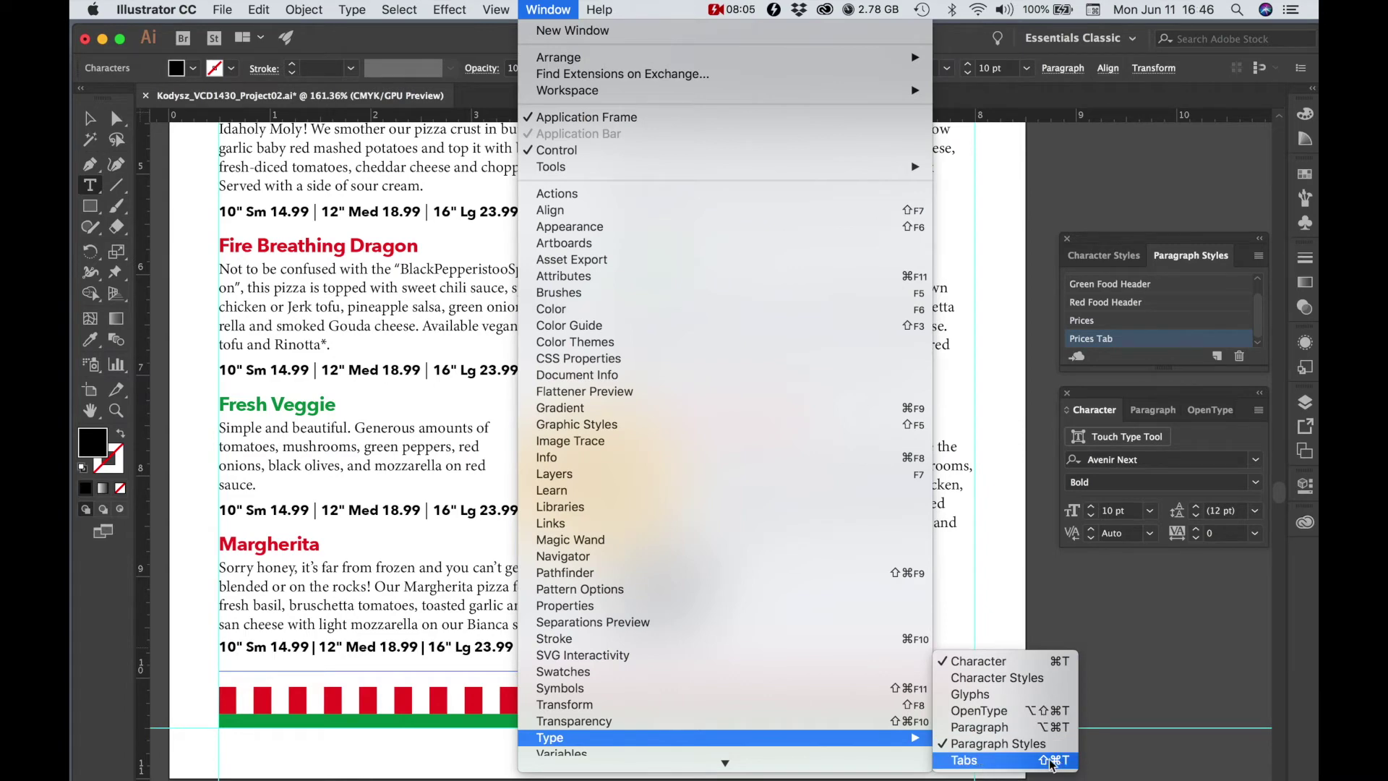
click(991, 761)
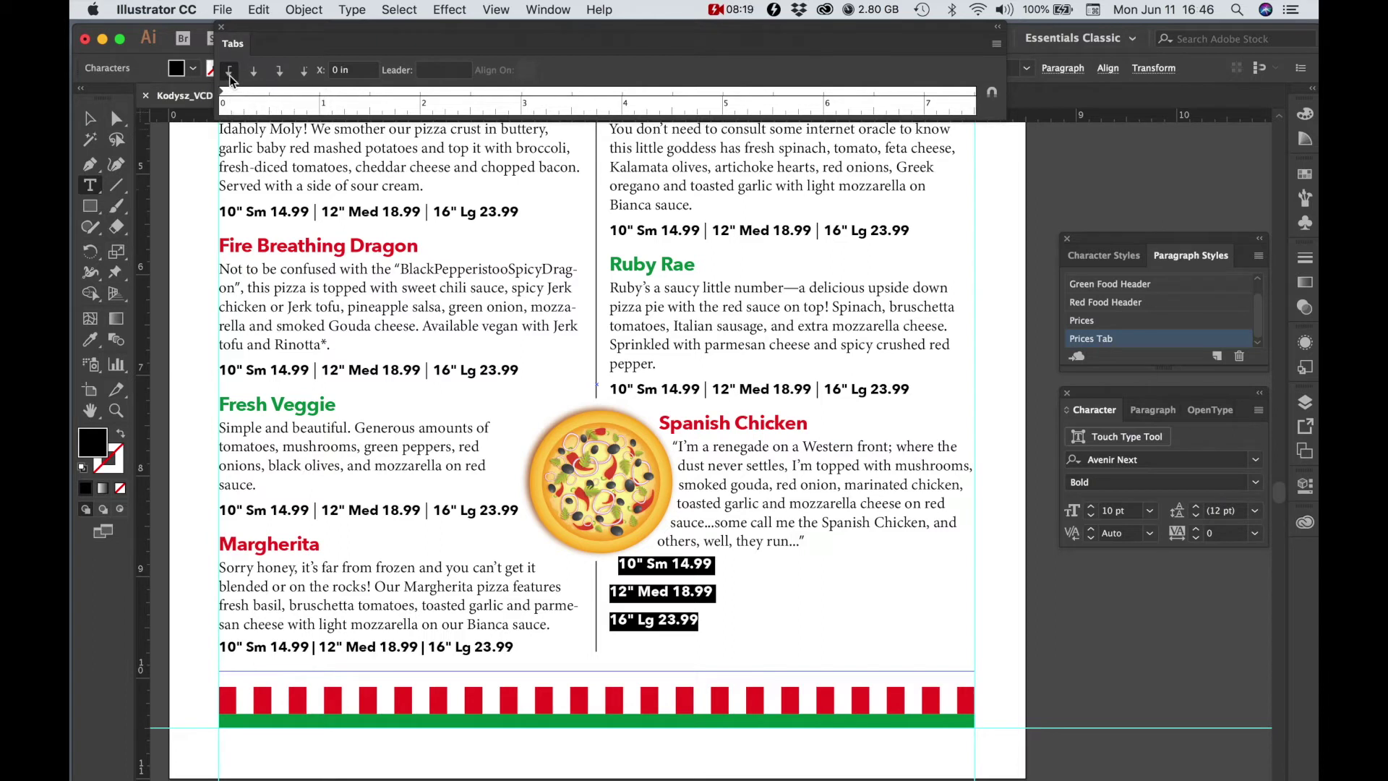
Add a tab stop near 1 in and insert tabs before the 10" Sm and 12" Med lines.
drag(230, 88, 311, 102)
click(319, 89)
click(622, 566)
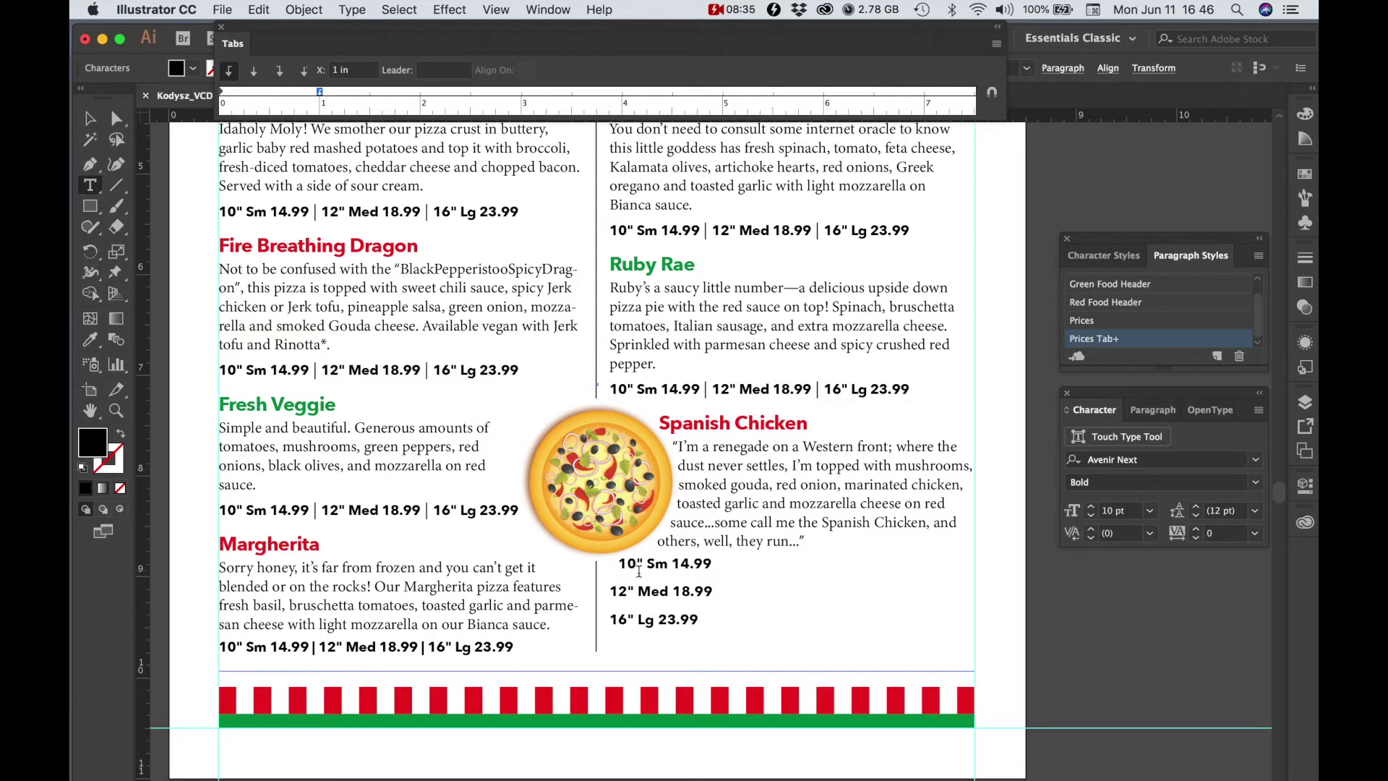
key(Tab)
click(613, 591)
key(Tab)
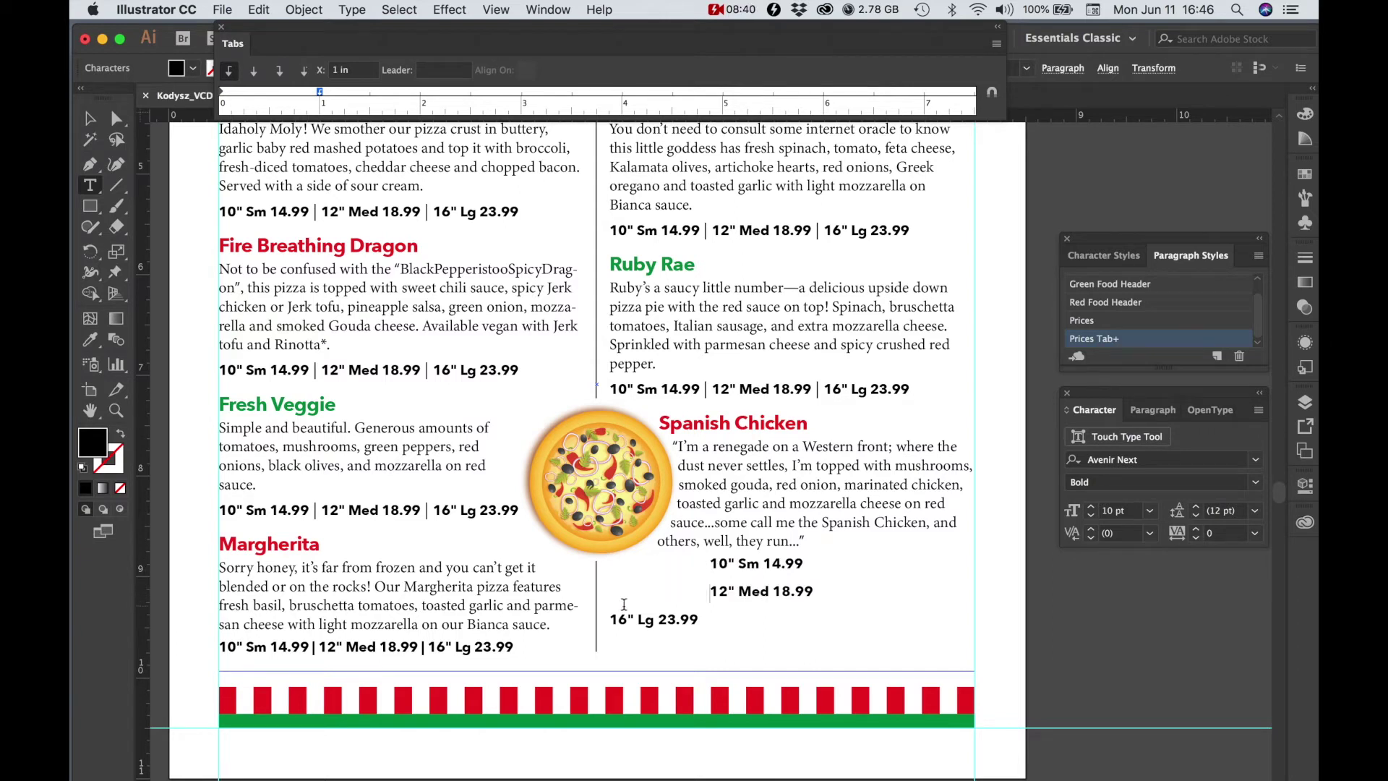
click(613, 619)
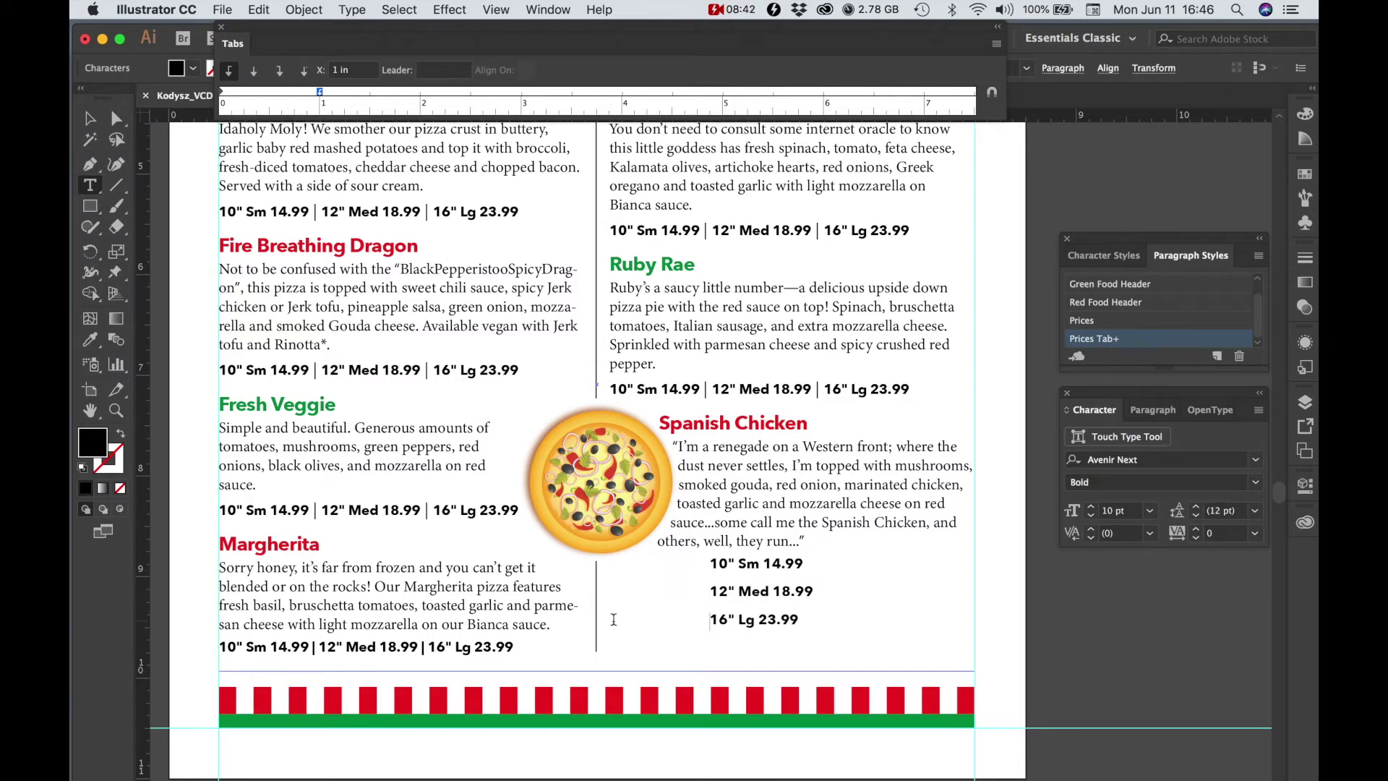
click(613, 620)
Reselect the three price lines and reposition their tab stop to 0.48 in.
drag(320, 91, 271, 102)
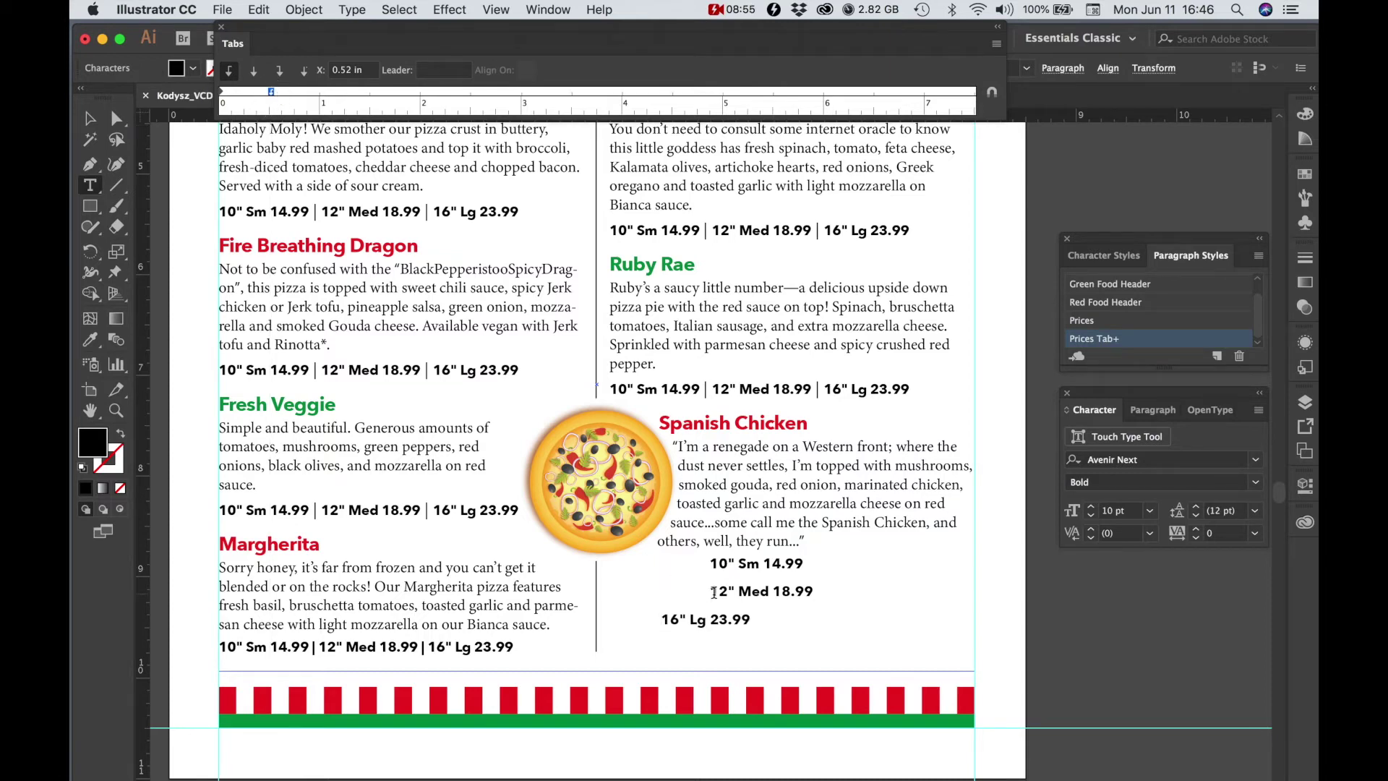
text(1)
key(Return)
key(super+a)
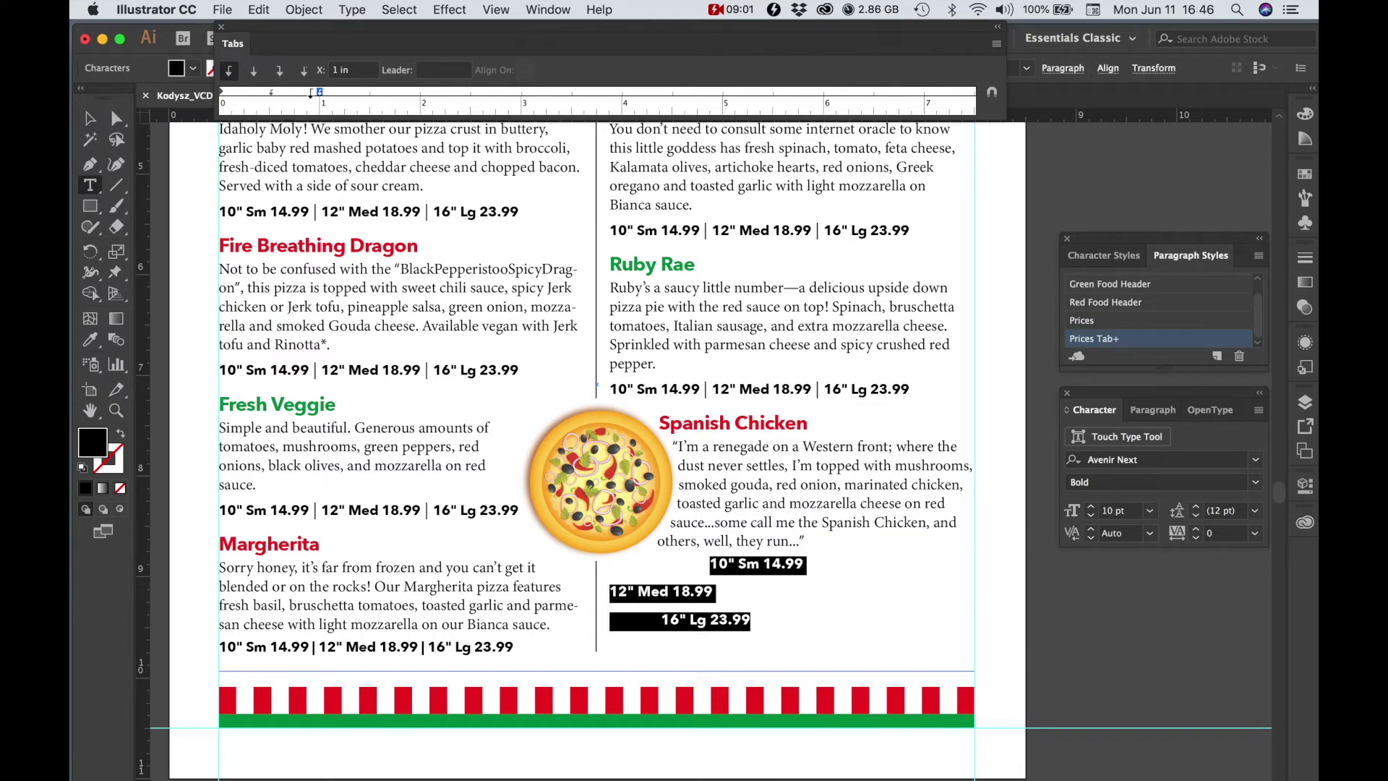
drag(319, 91, 321, 35)
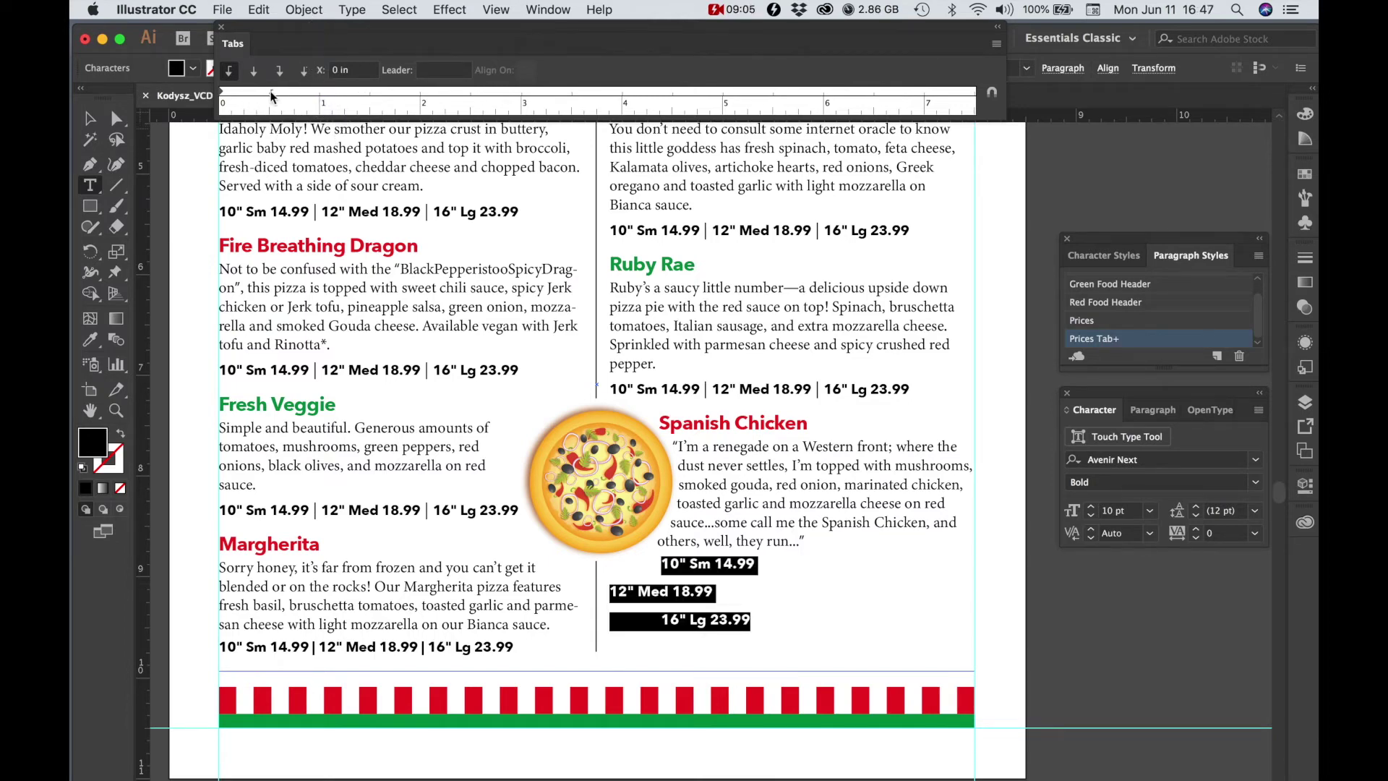
click(612, 593)
drag(759, 621, 660, 564)
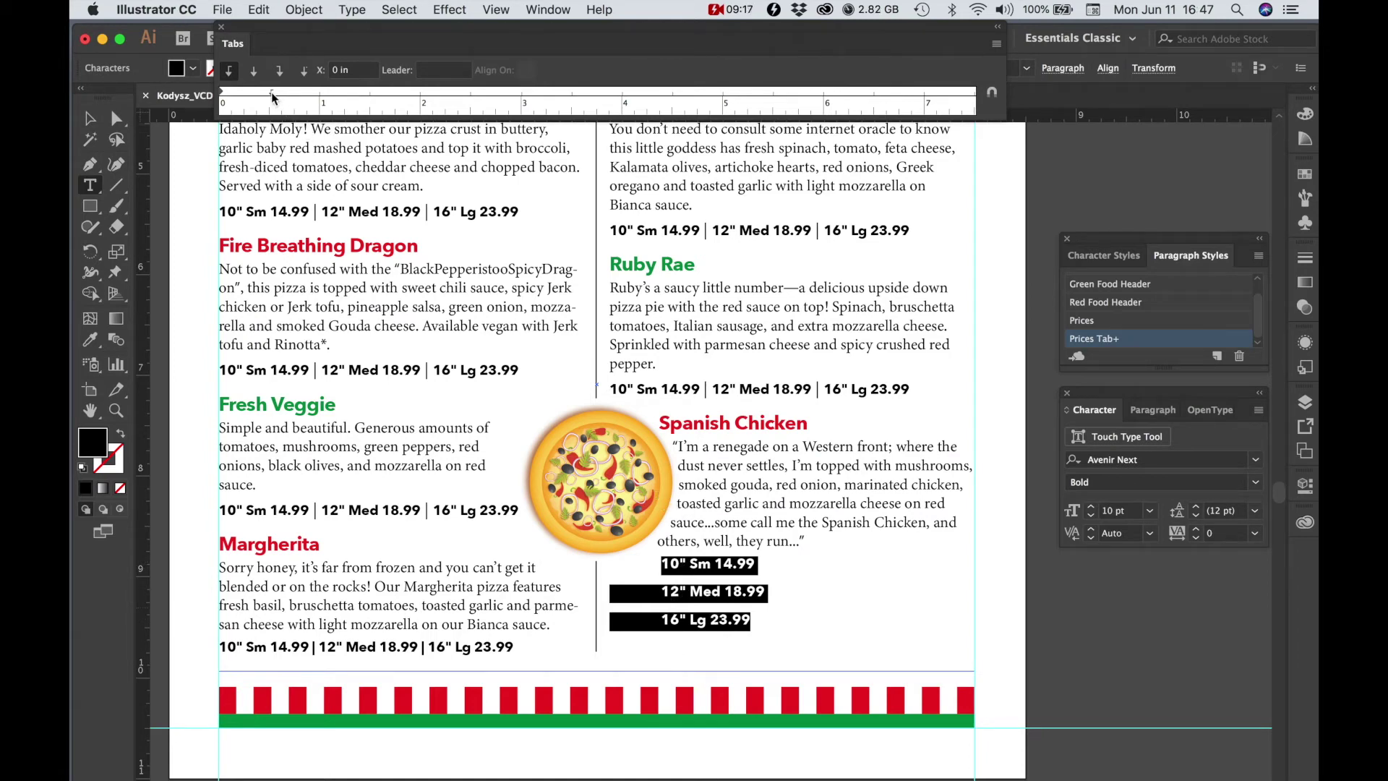
drag(272, 88, 320, 90)
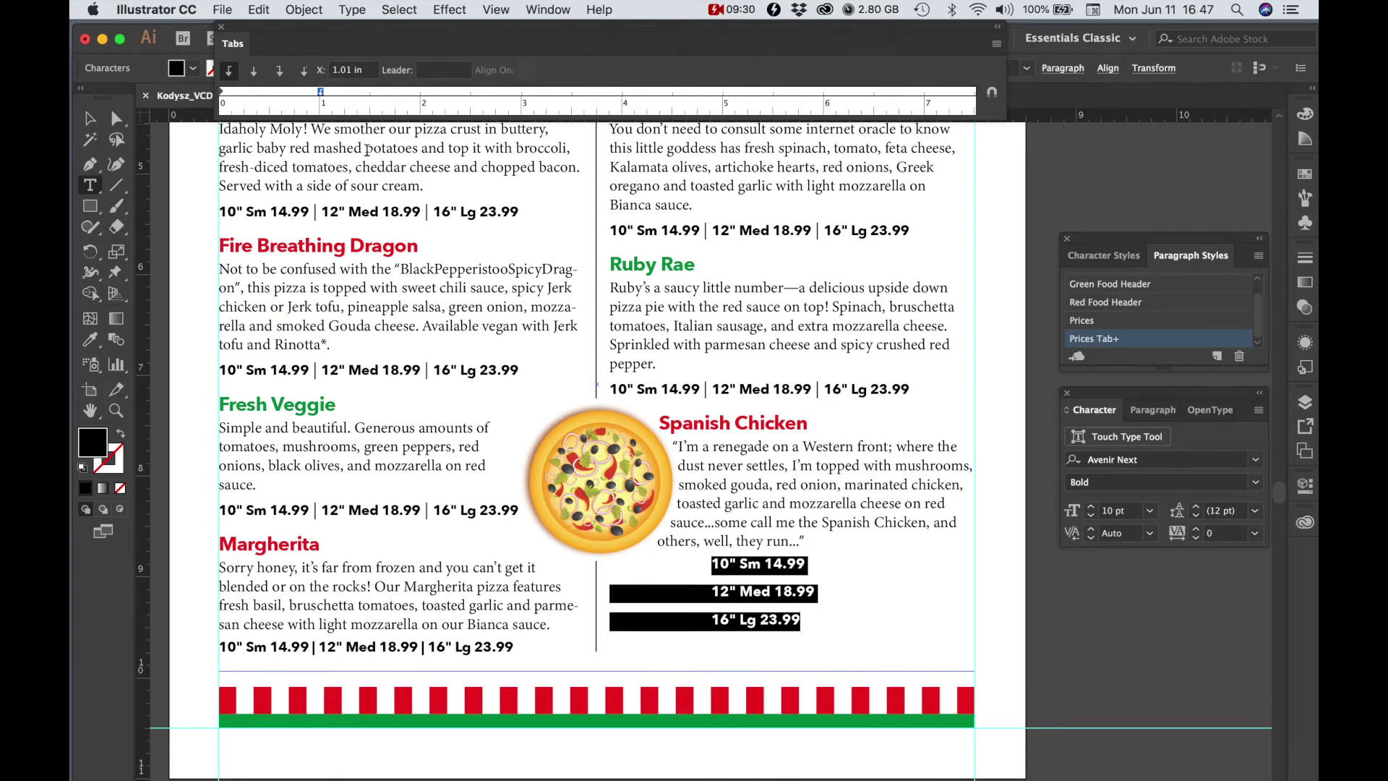
mouse_move(320, 93)
mouse_down()
mouse_move(274, 108)
mouse_move(272, 96)
mouse_up()
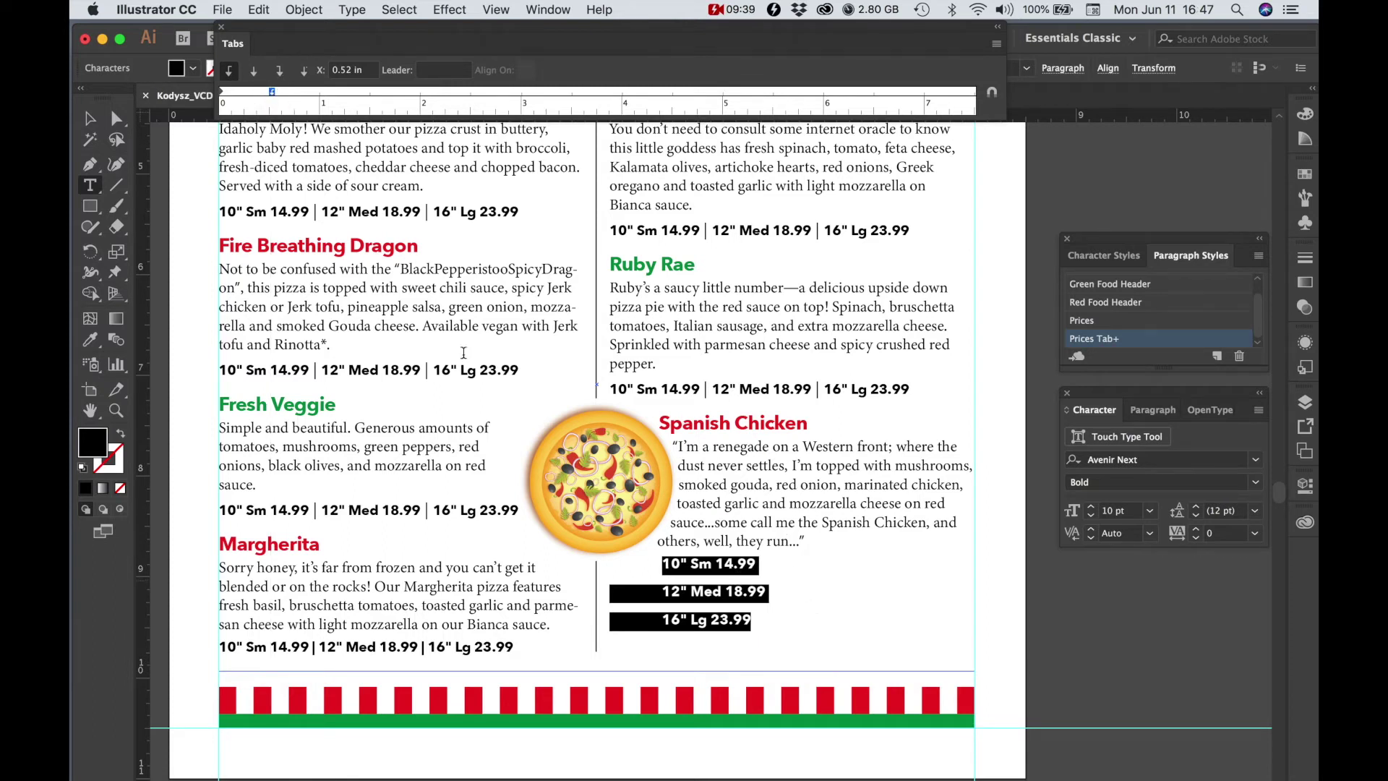
drag(273, 89, 267, 89)
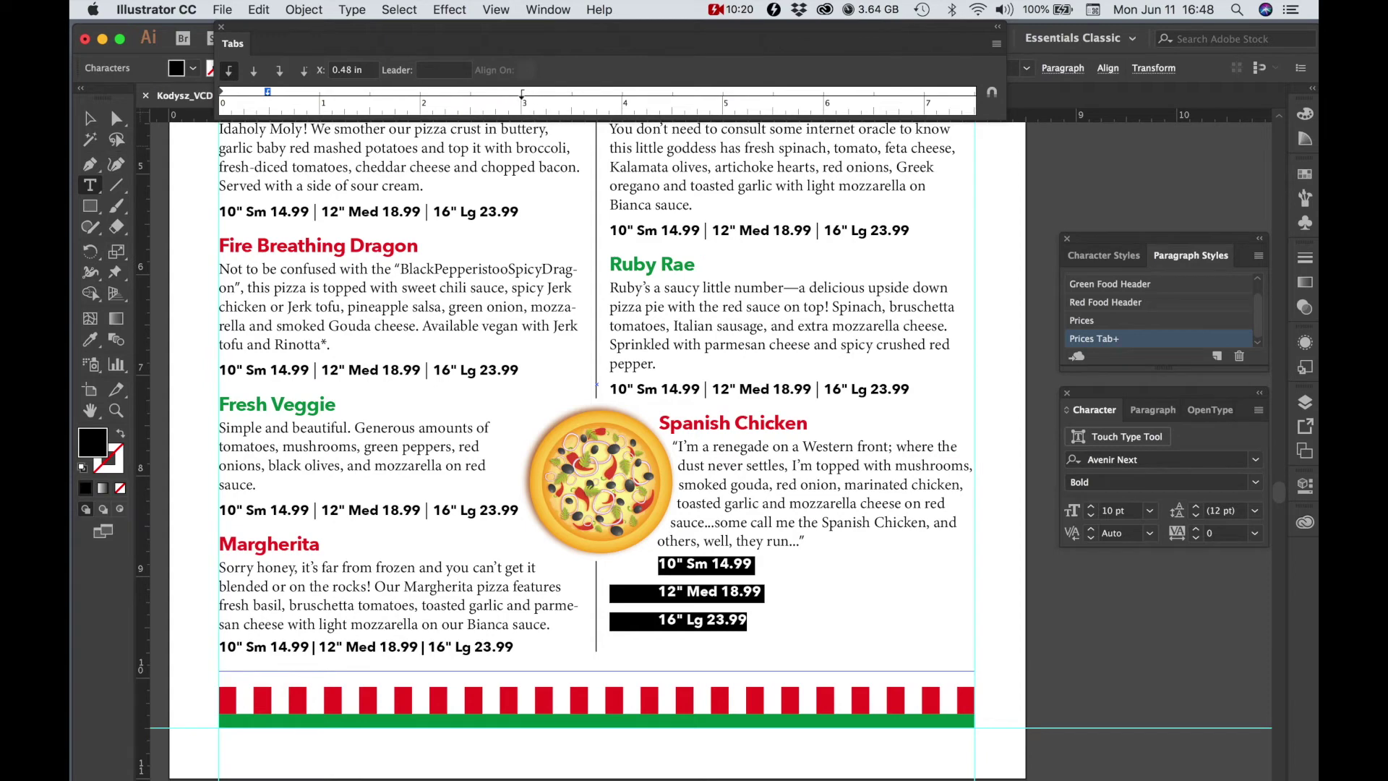
Add a right-aligned tab stop at 3 in for the prices.
click(522, 93)
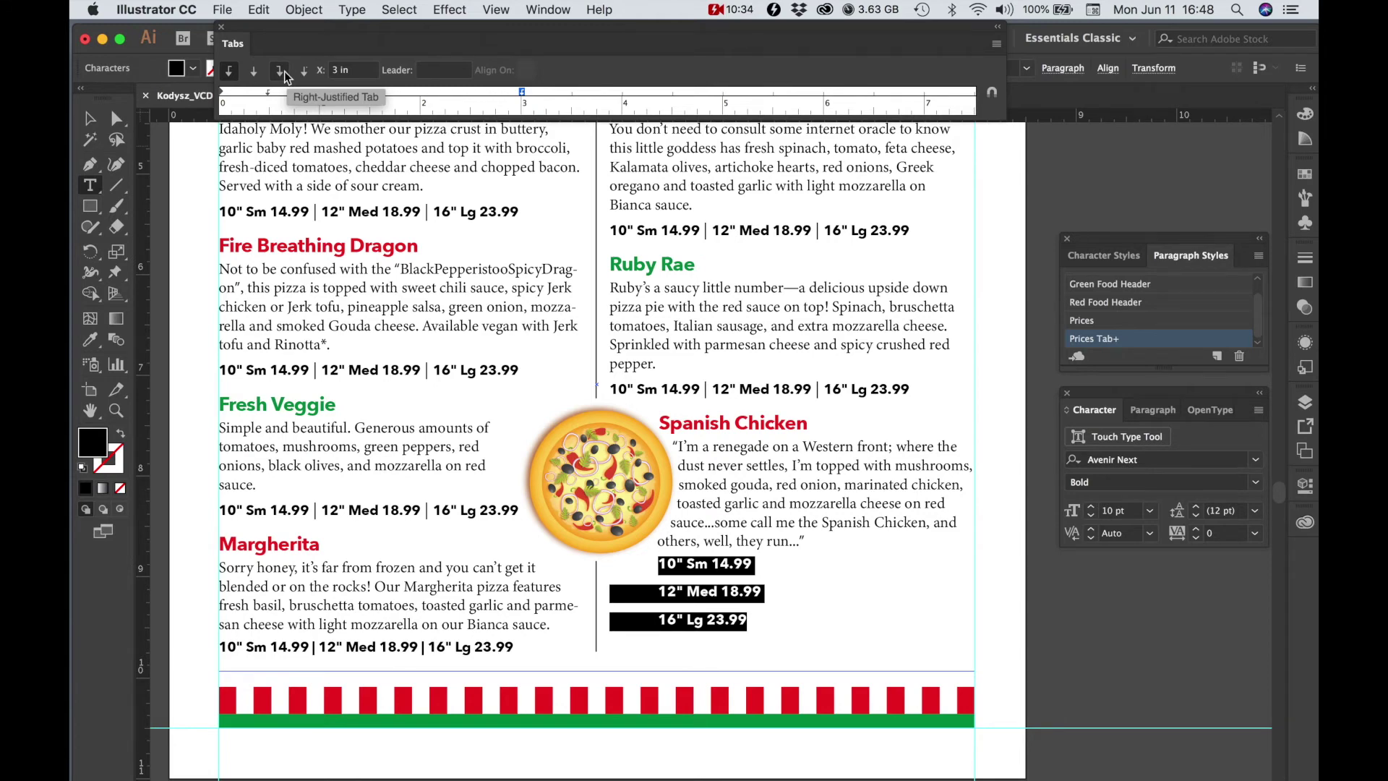
click(284, 71)
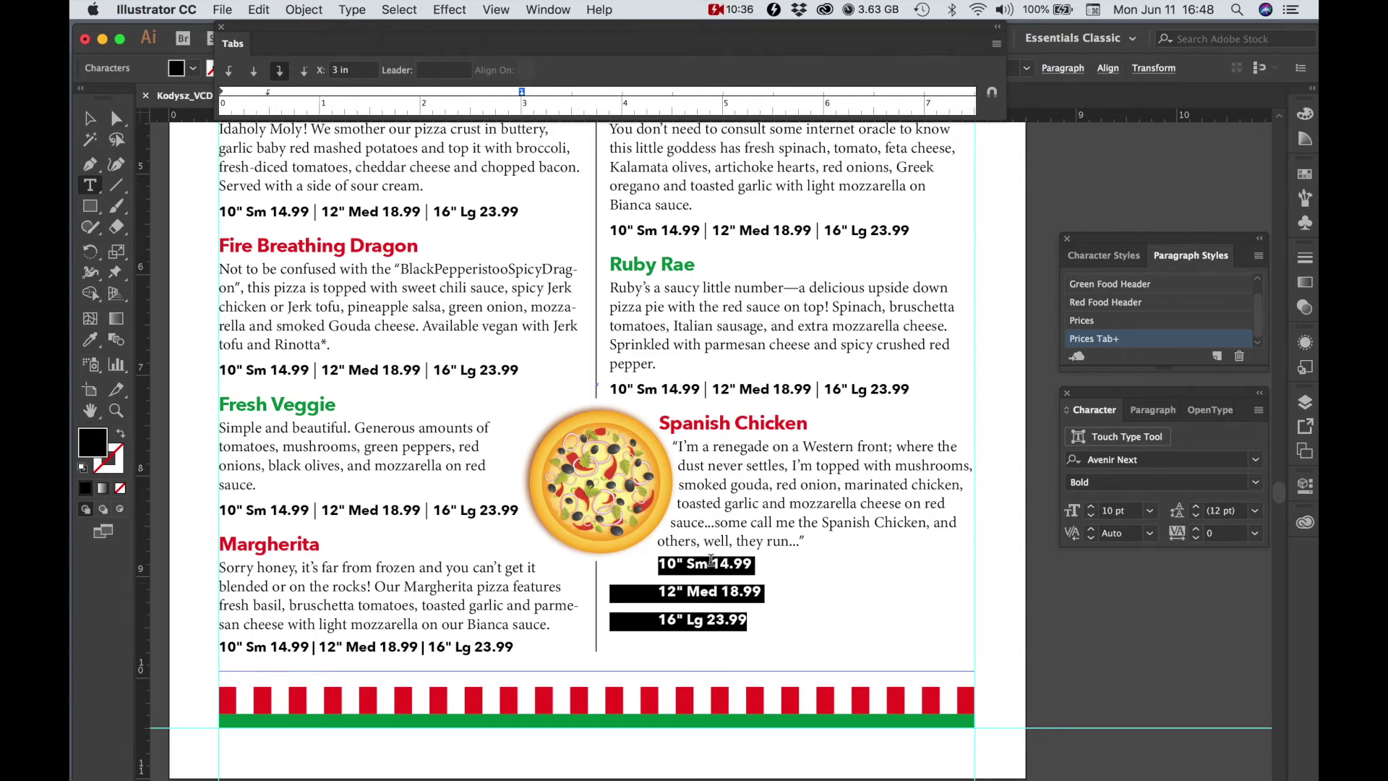
click(719, 620)
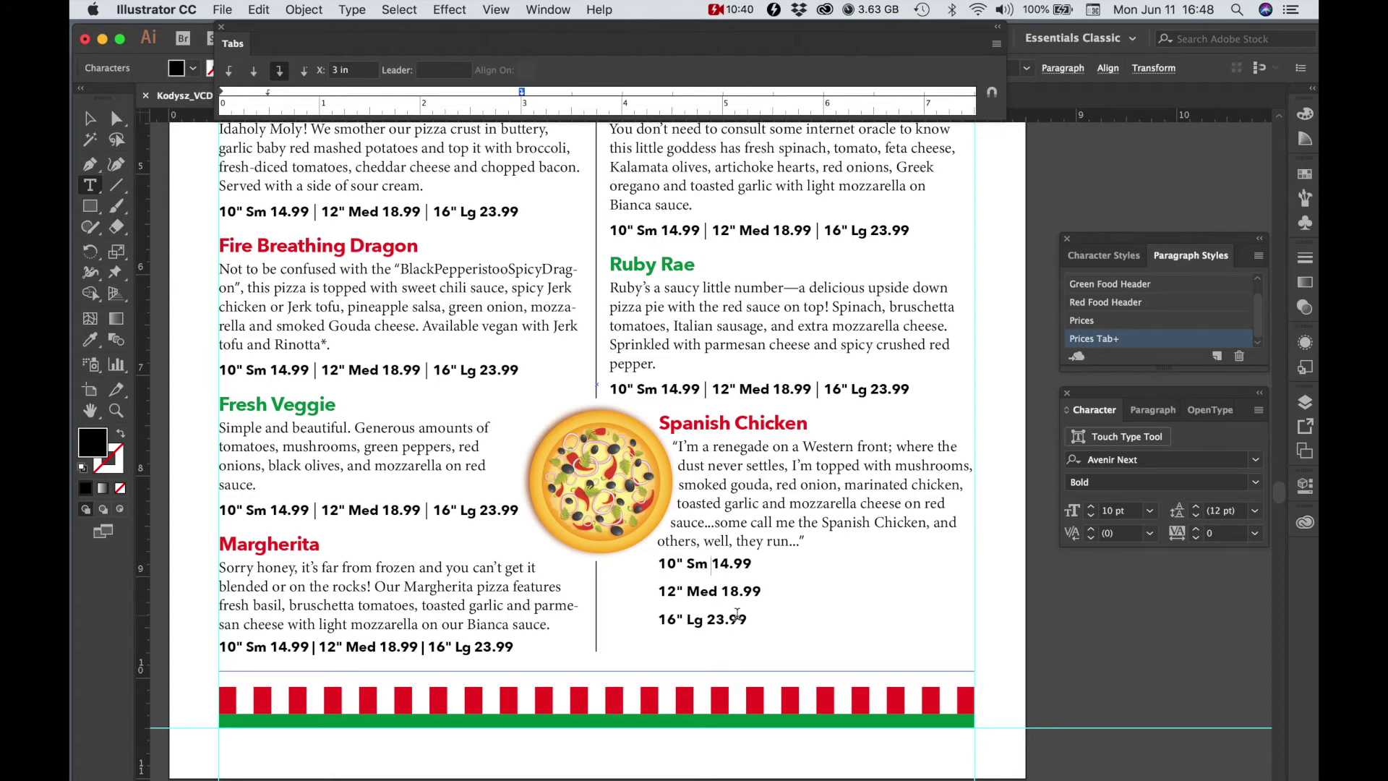
Insert tabs before 14.99, 18.99 and 23.99, then reselect the three price lines.
key(Tab)
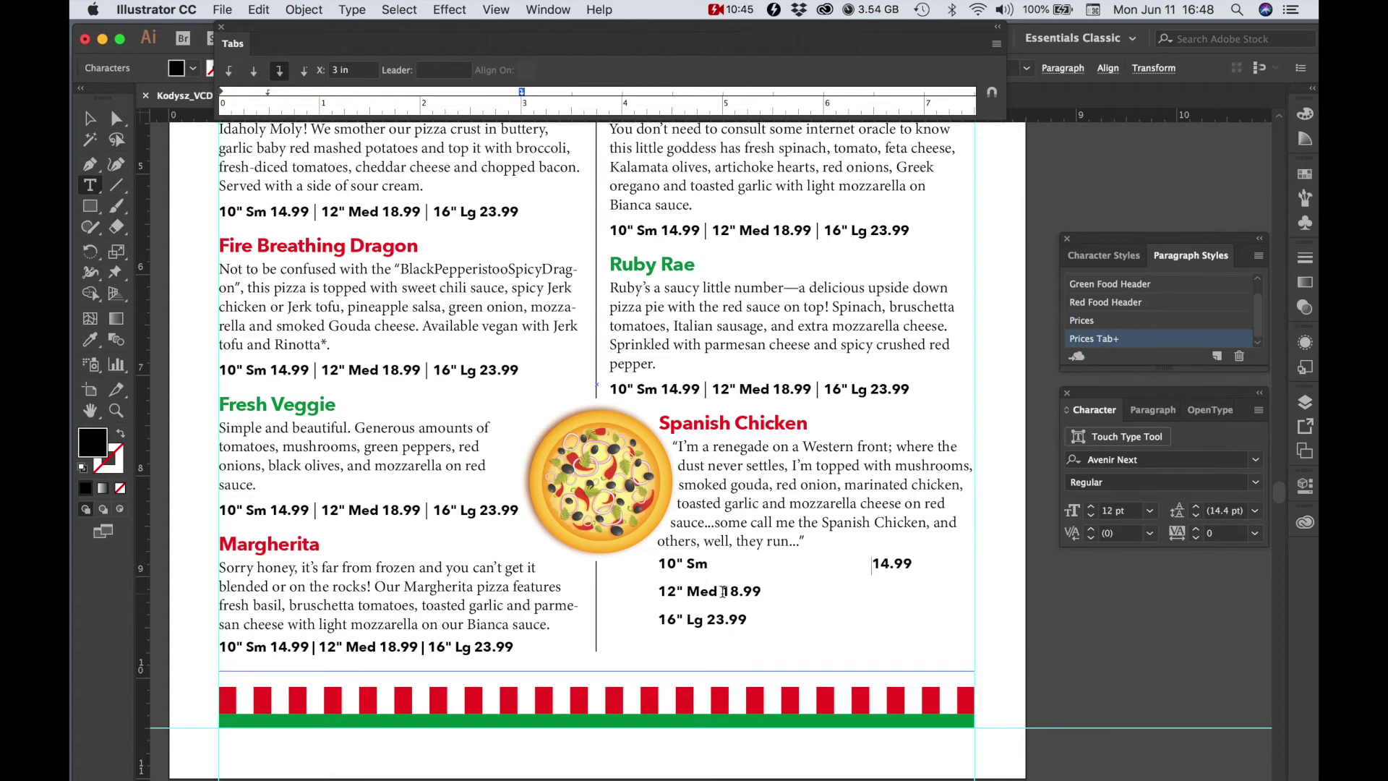
click(726, 639)
key(Tab)
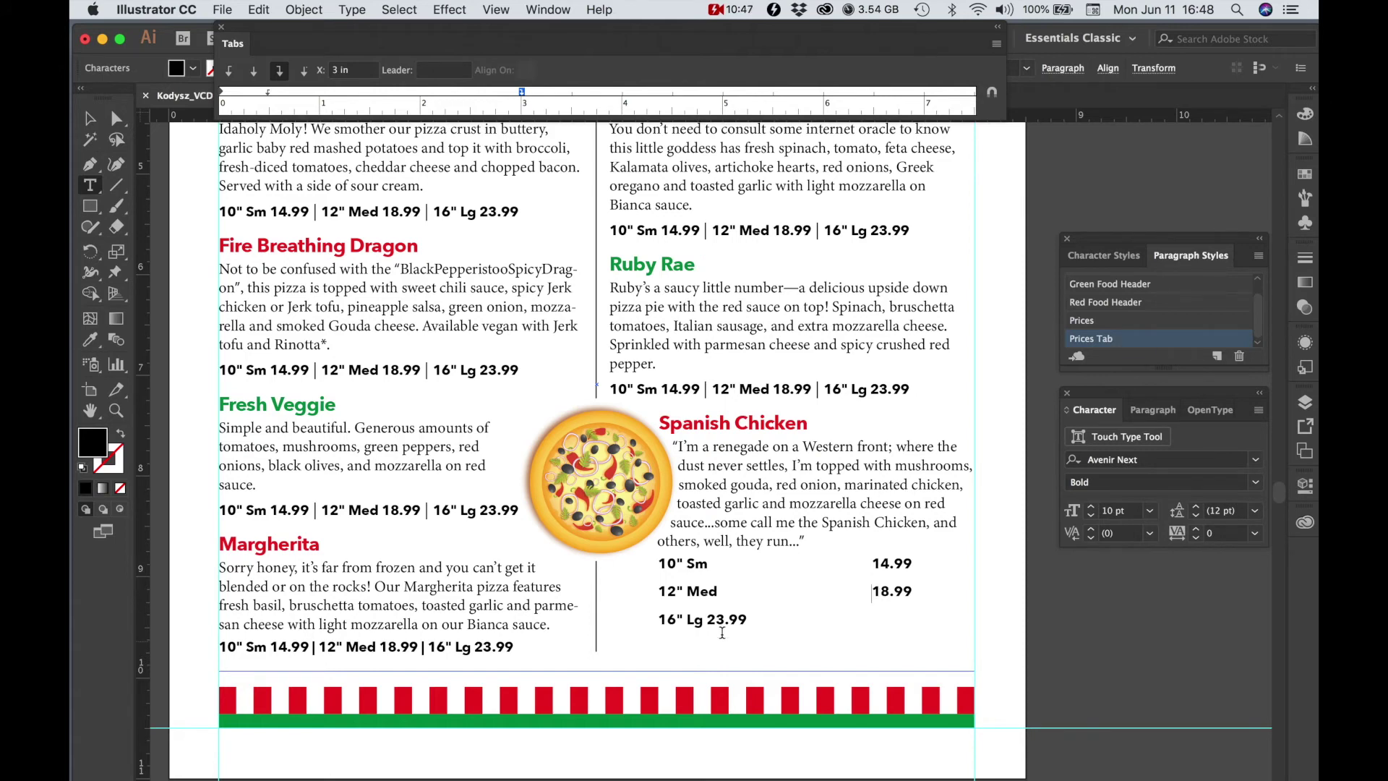
click(718, 642)
key(Tab)
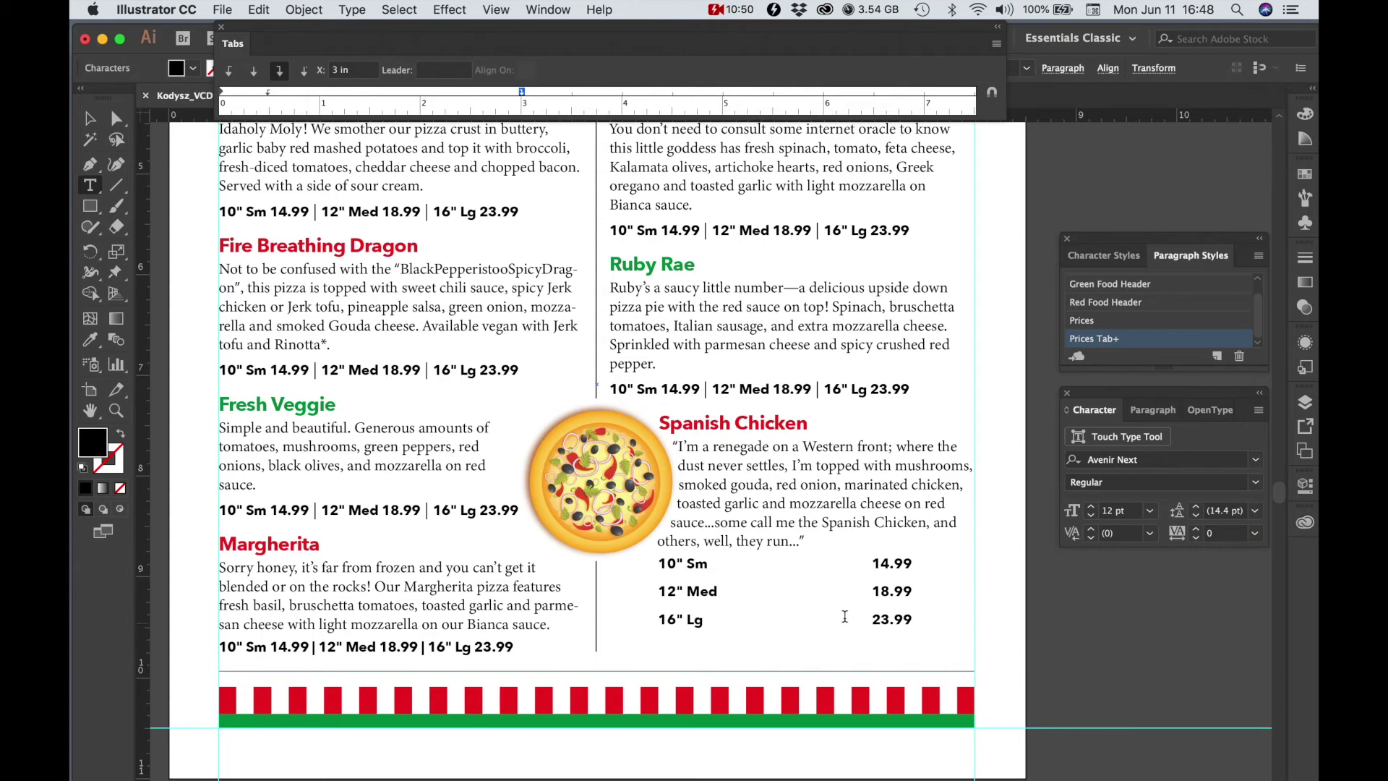
drag(915, 622, 881, 621)
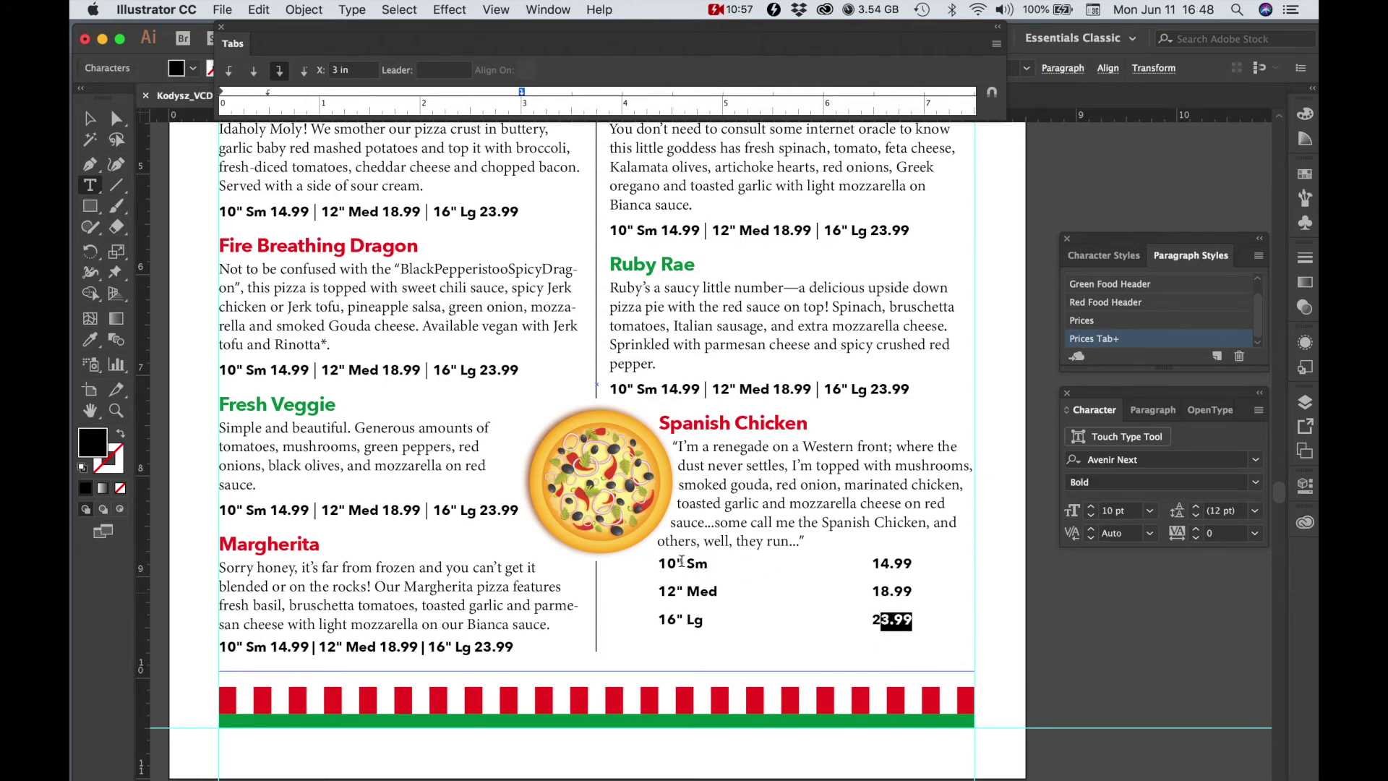
click(903, 622)
drag(913, 620, 659, 564)
Set a period as the tab leader and remove the extra space before 14.99.
click(431, 70)
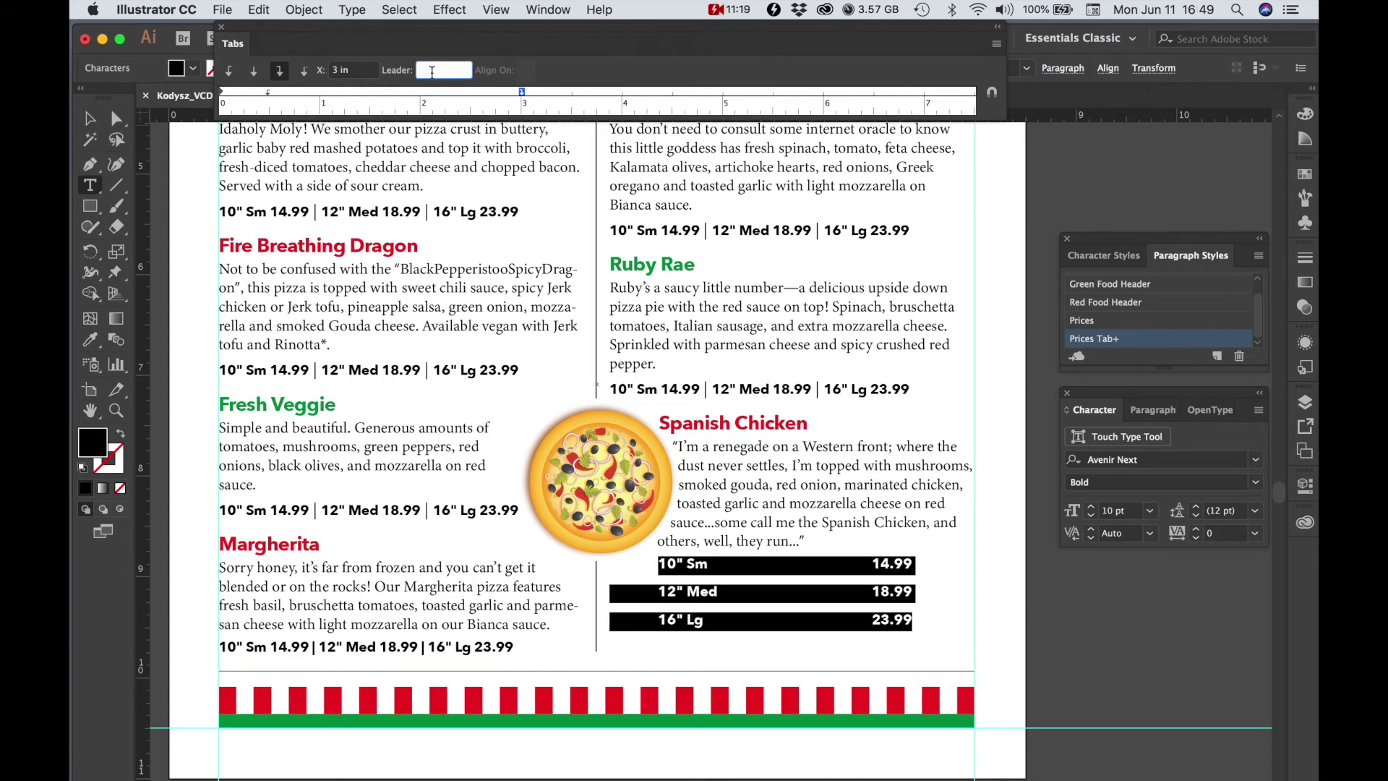
text(.)
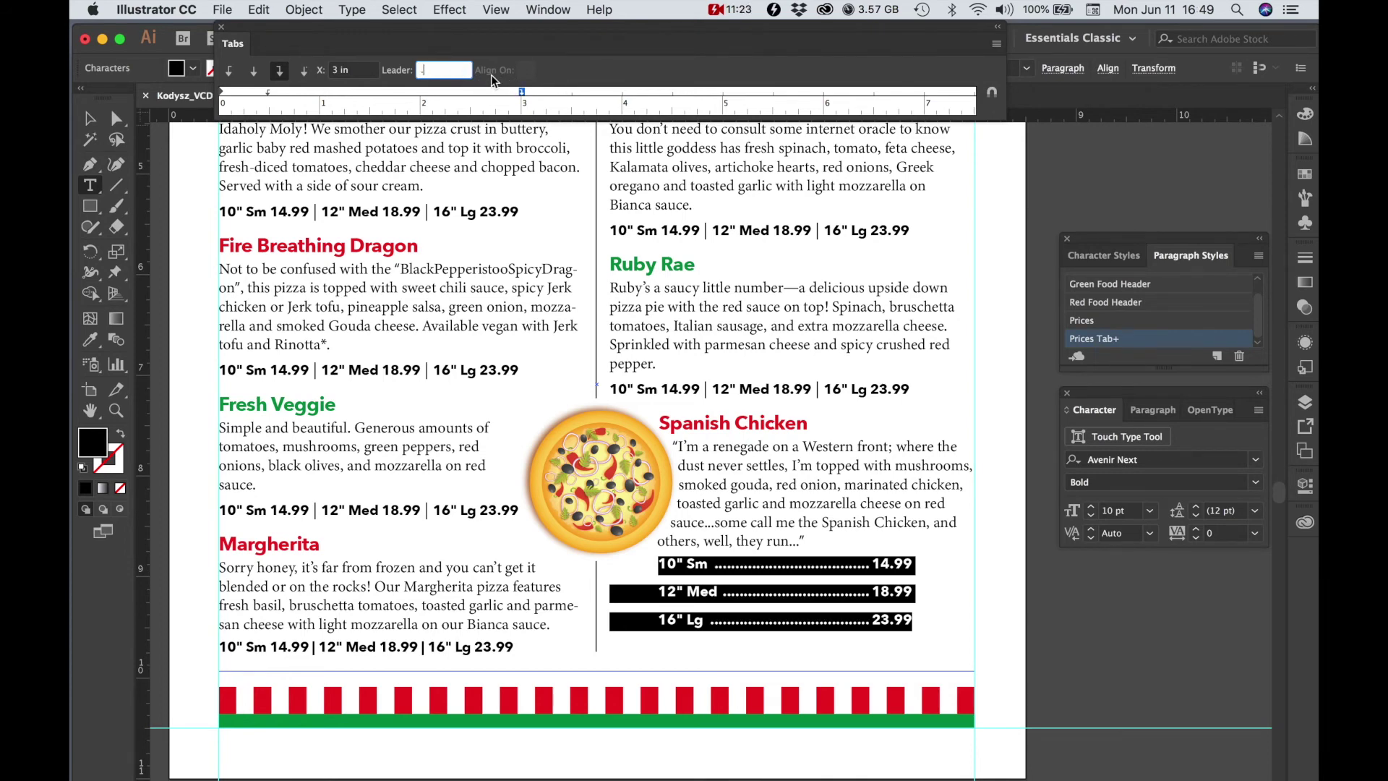
click(869, 570)
key(BackSpace)
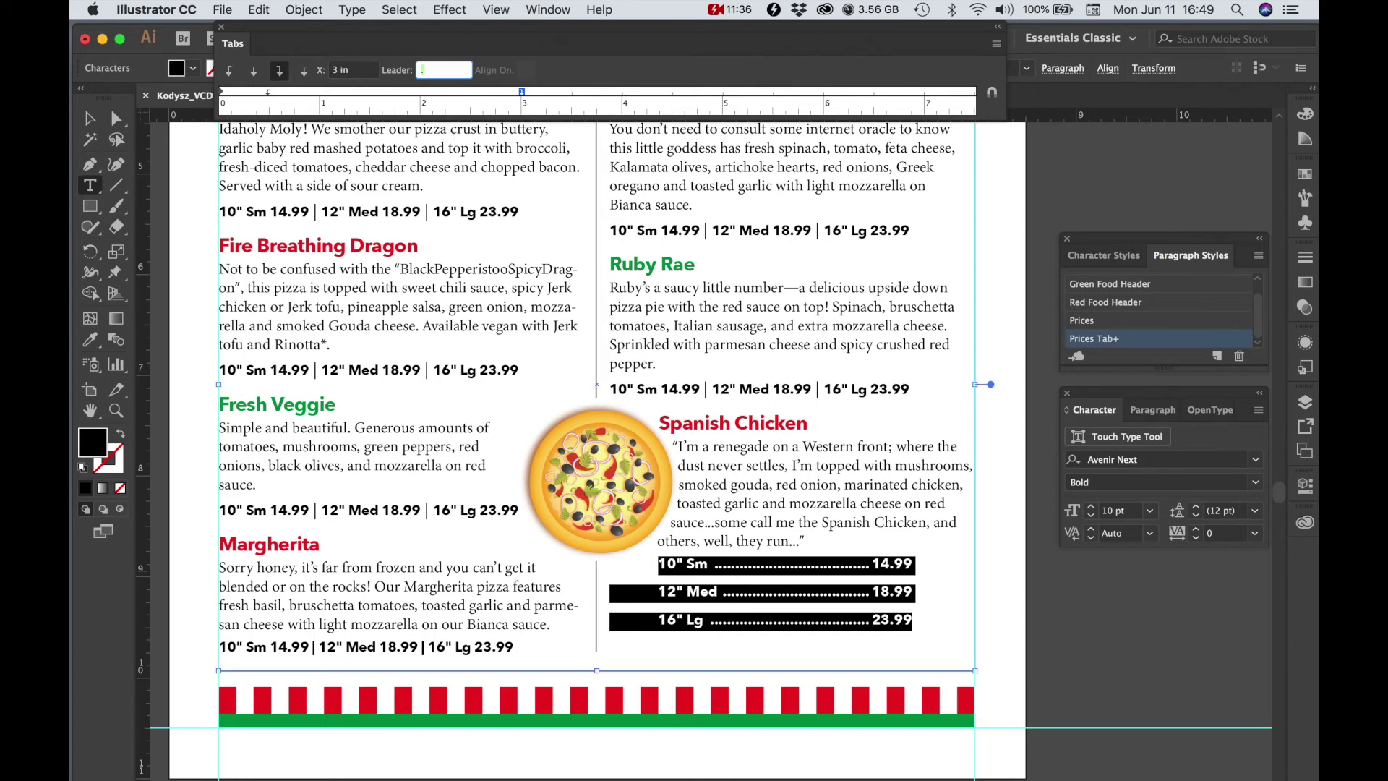
scroll(436, 119, down, 1)
text(-)
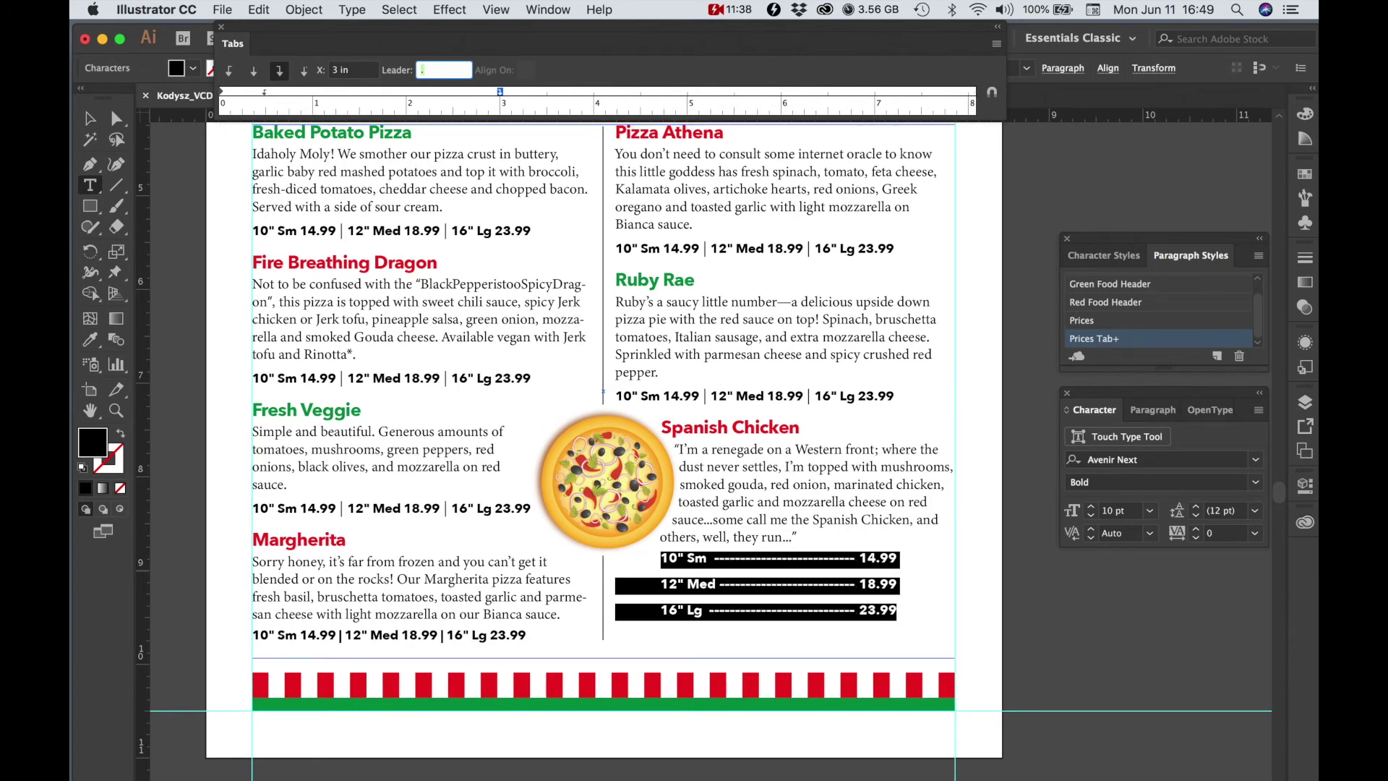
text(.)
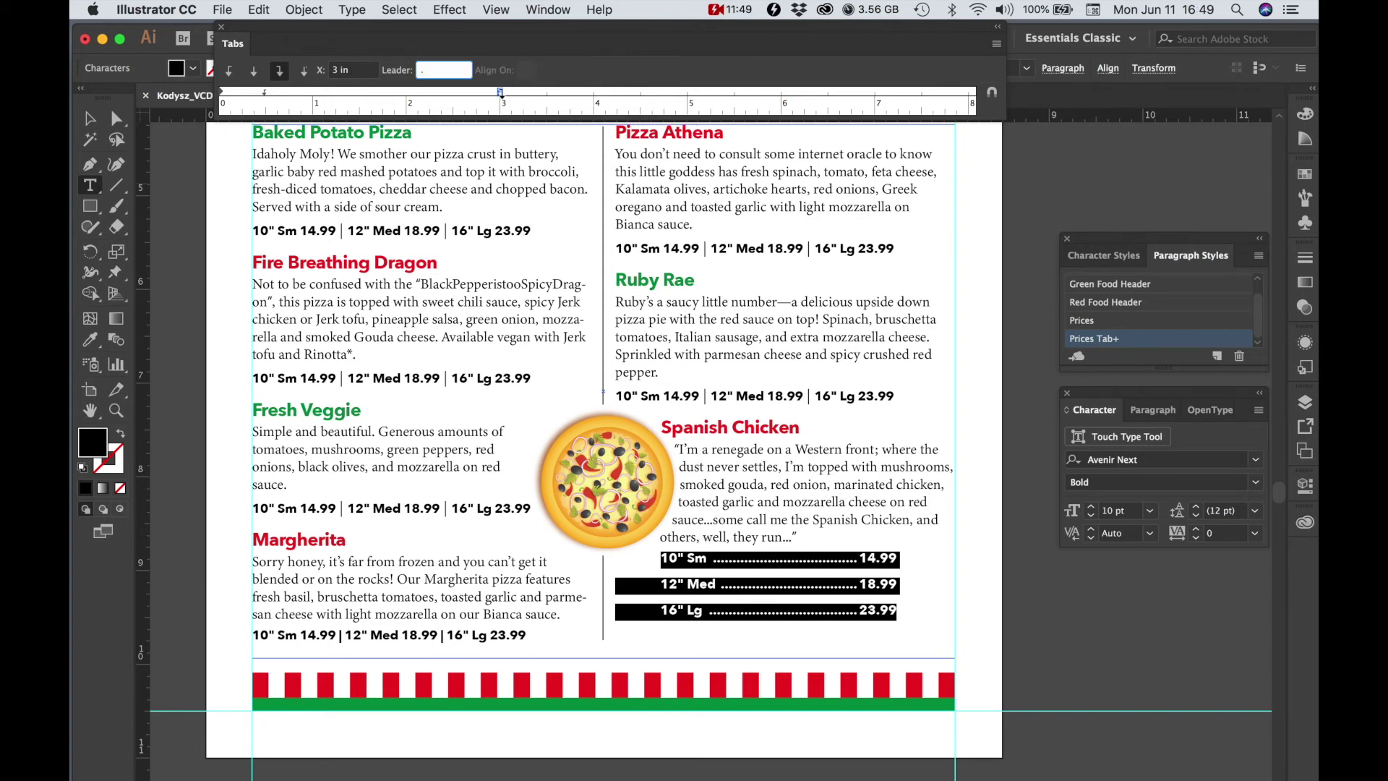
Move the price tab stop to about 3.38 in and deselect to review the leaders.
mouse_move(500, 93)
mouse_down()
mouse_move(541, 108)
mouse_move(520, 88)
mouse_move(543, 113)
mouse_up()
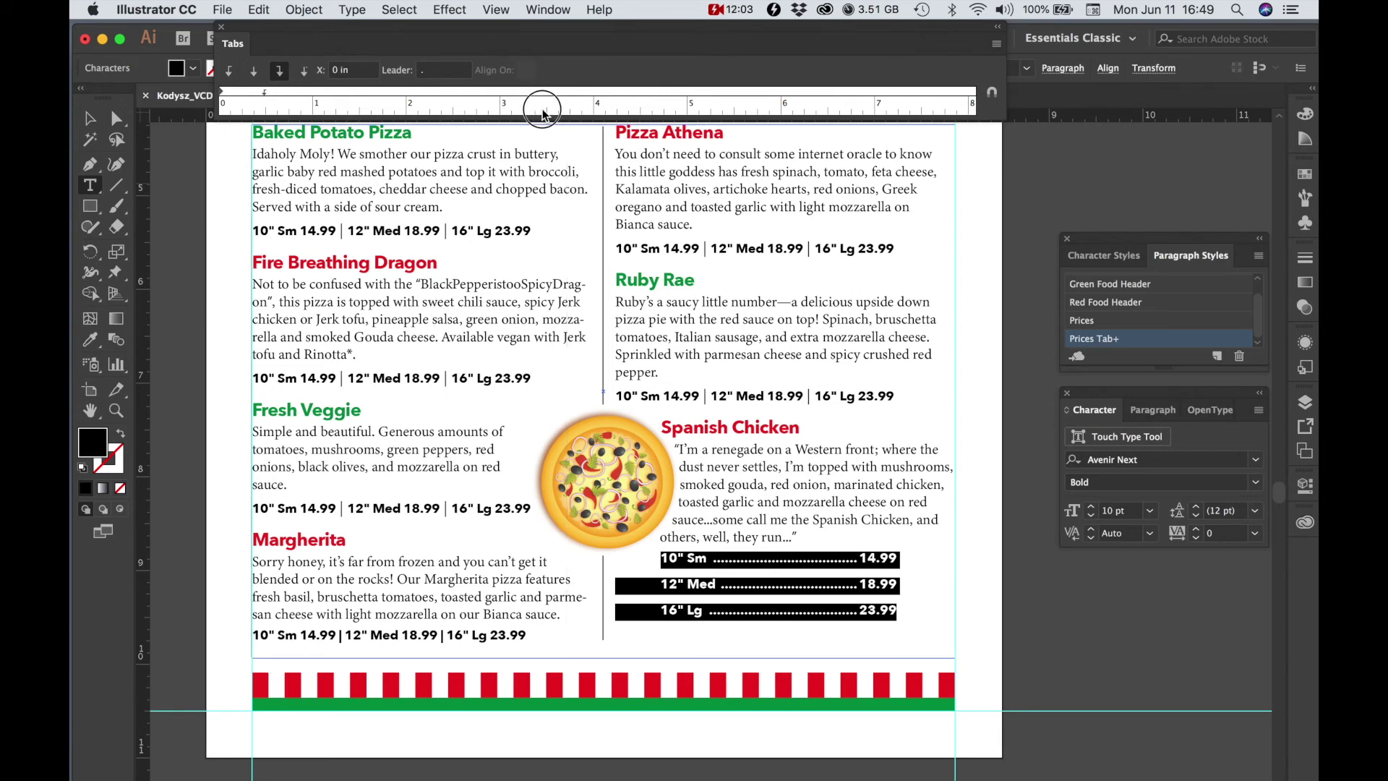
mouse_move(542, 110)
mouse_down()
mouse_move(534, 99)
mouse_move(544, 123)
mouse_move(536, 100)
mouse_up()
click(893, 576)
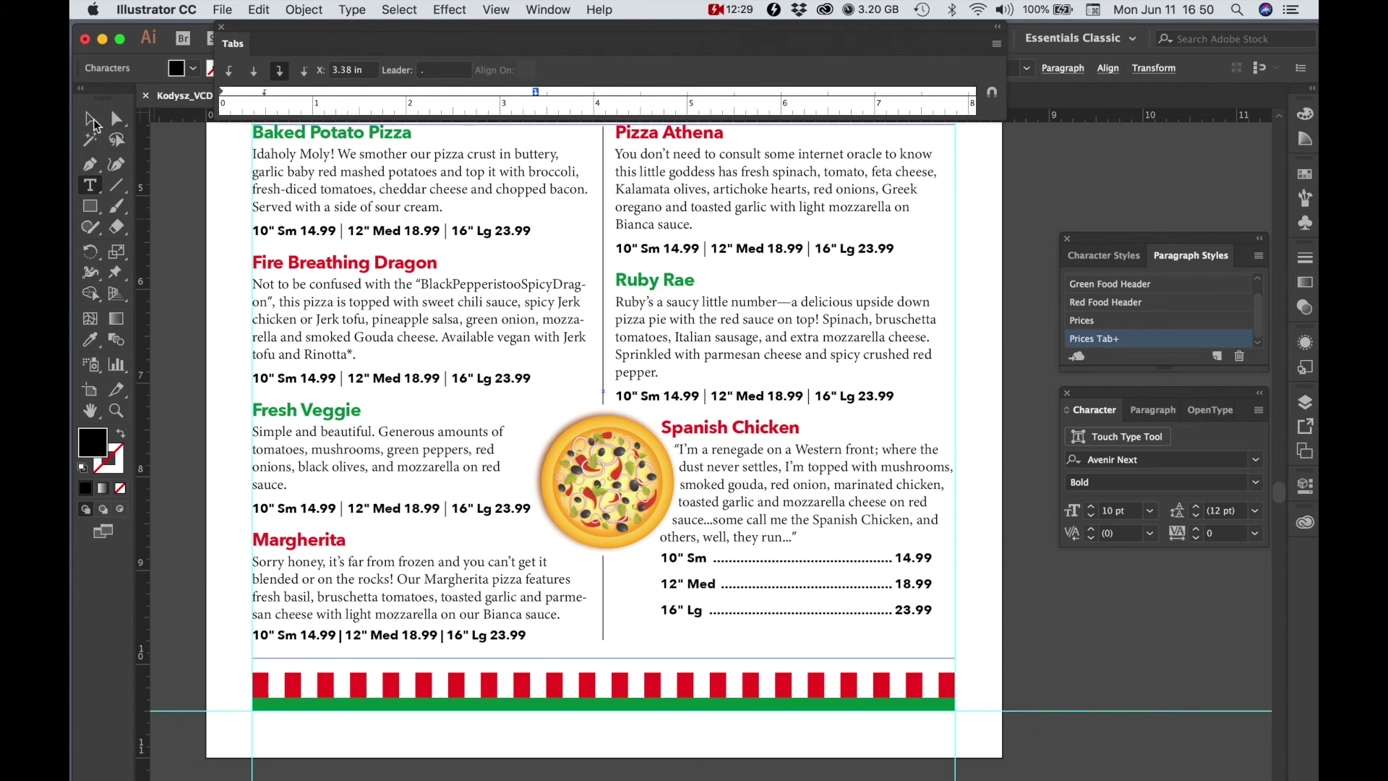
Zoom in on the Spanish Chicken prices and select the dot leader on the 10" Sm line.
click(92, 122)
click(889, 616)
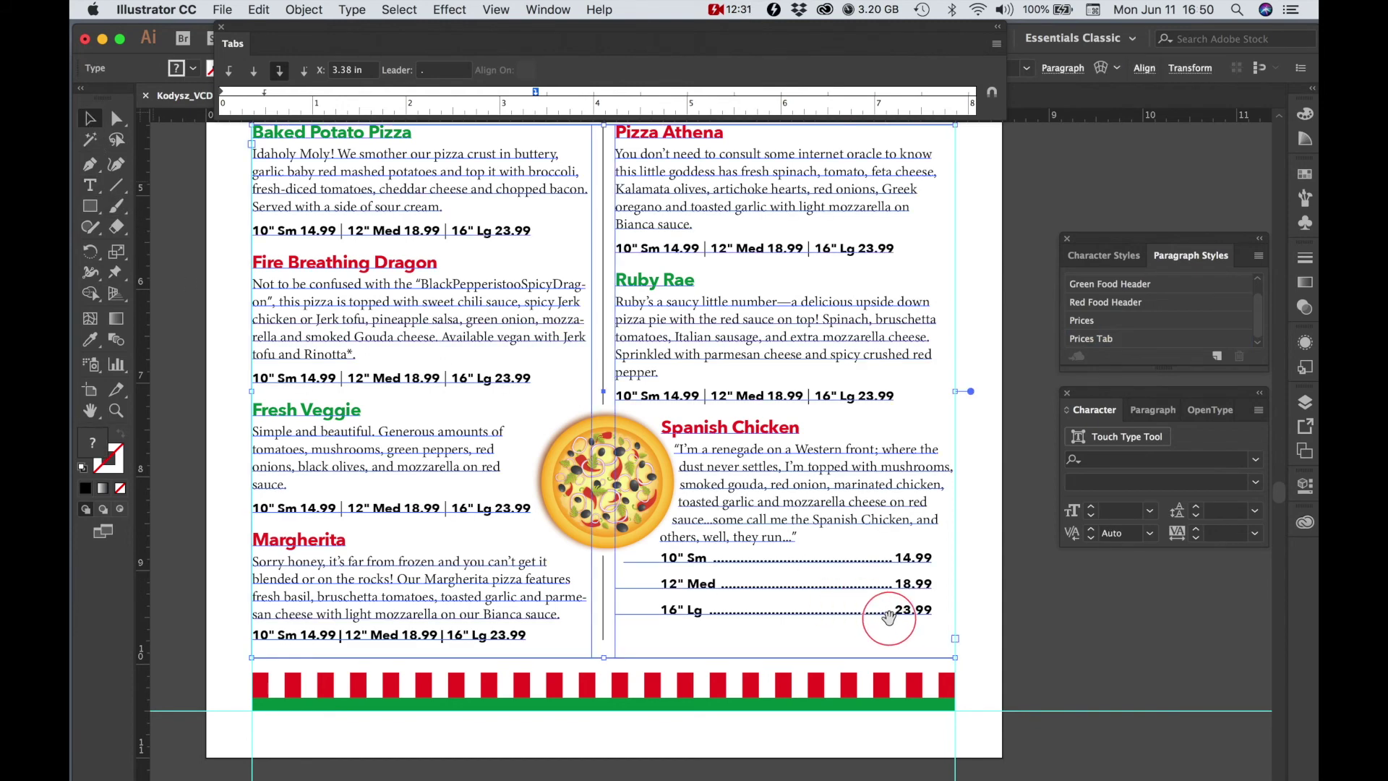
scroll(945, 636, up, 1)
scroll(951, 640, up, 1)
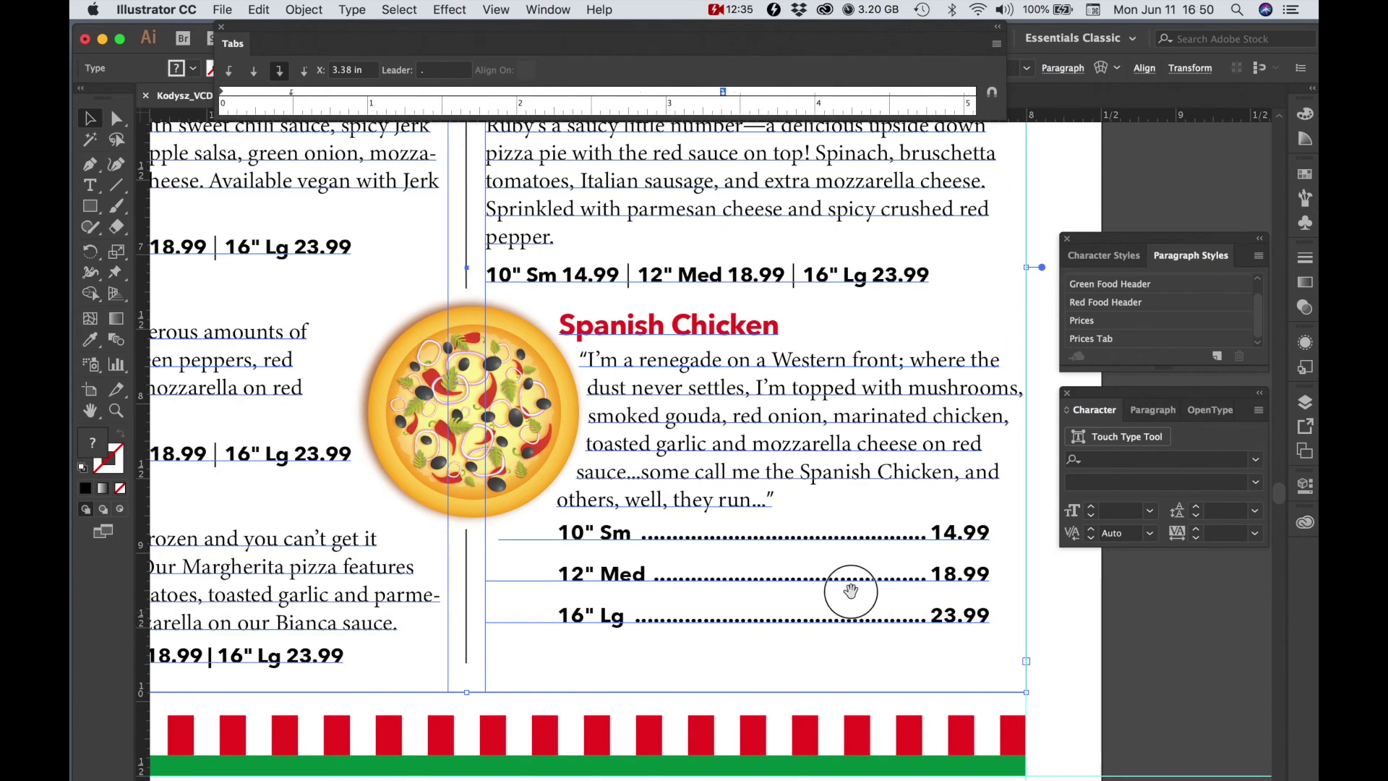
drag(850, 591, 743, 412)
double_click(732, 358)
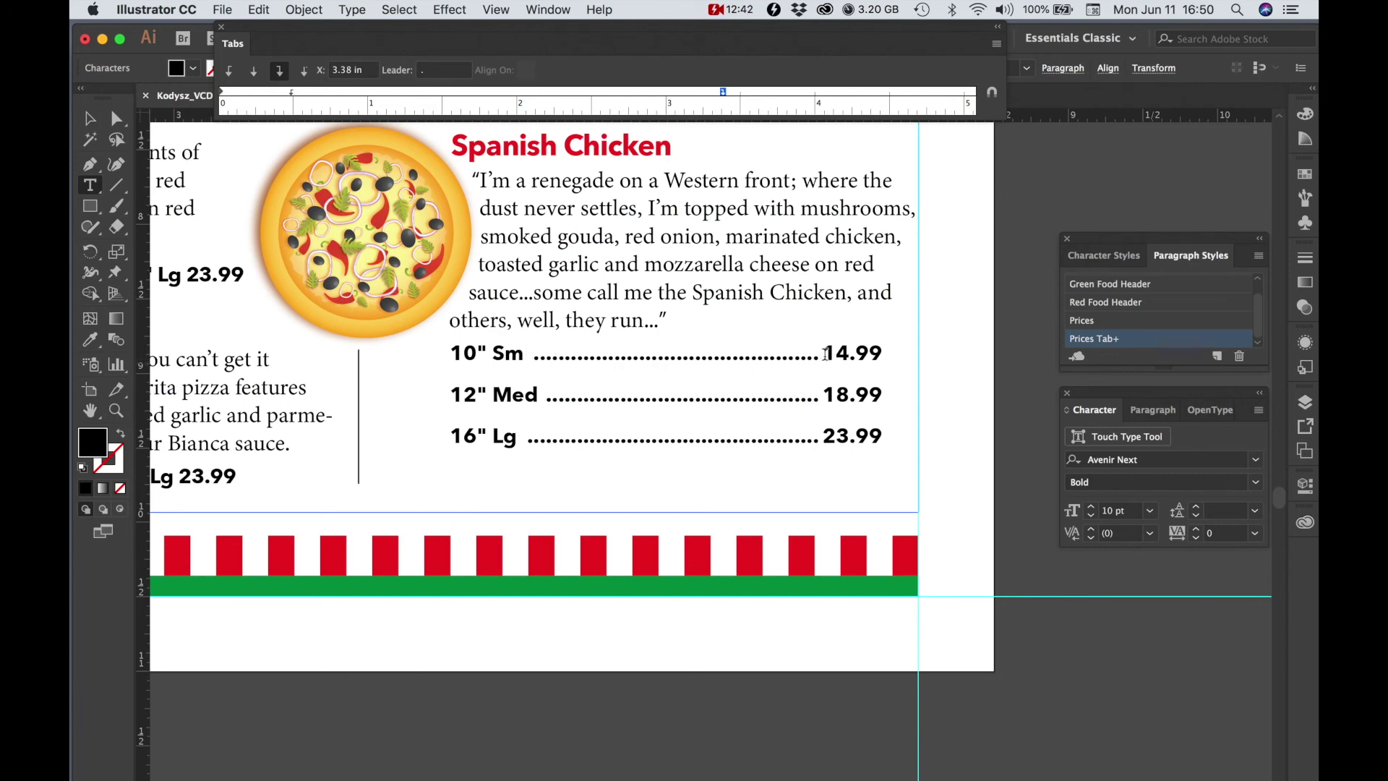
double_click(804, 357)
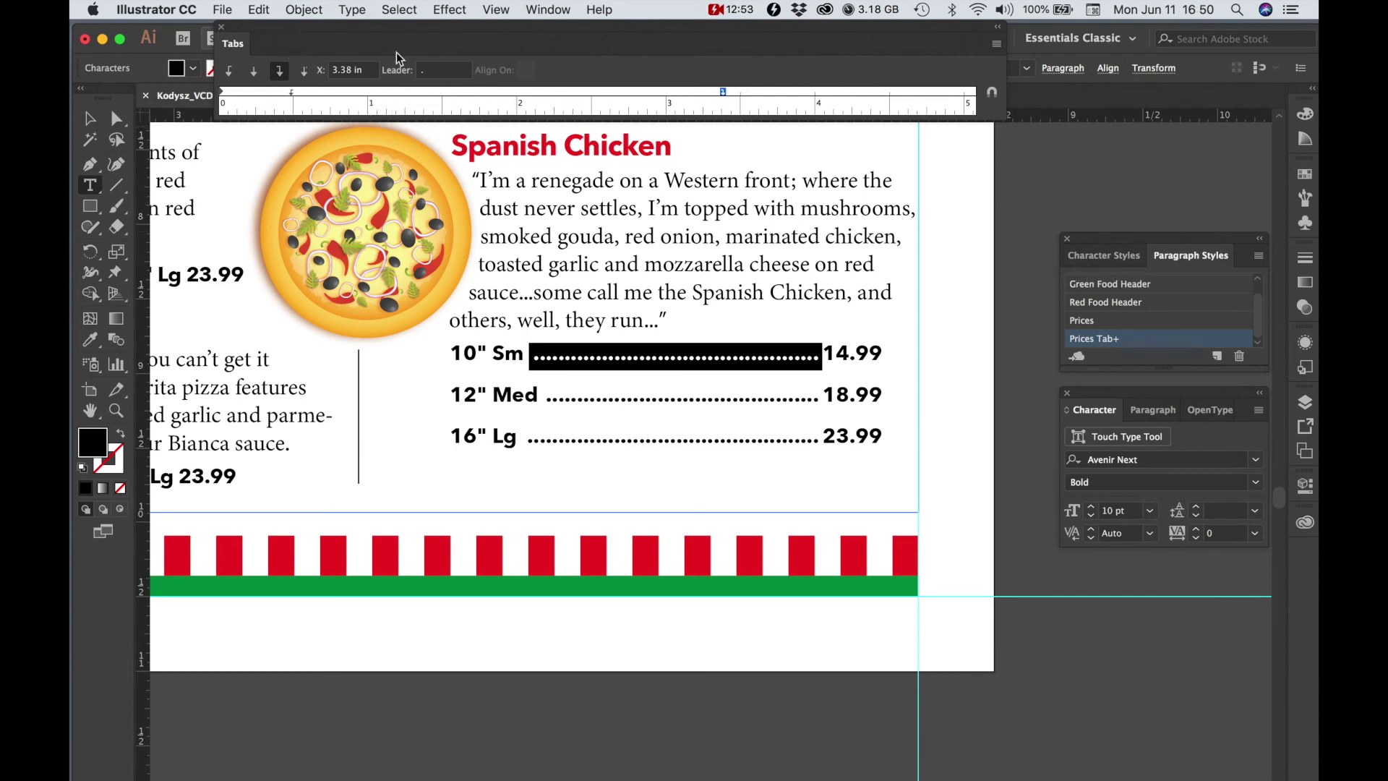
Close the Tabs panel and make the 10" Sm leader Regular at 10 pt.
click(470, 76)
drag(224, 34, 311, 67)
click(309, 61)
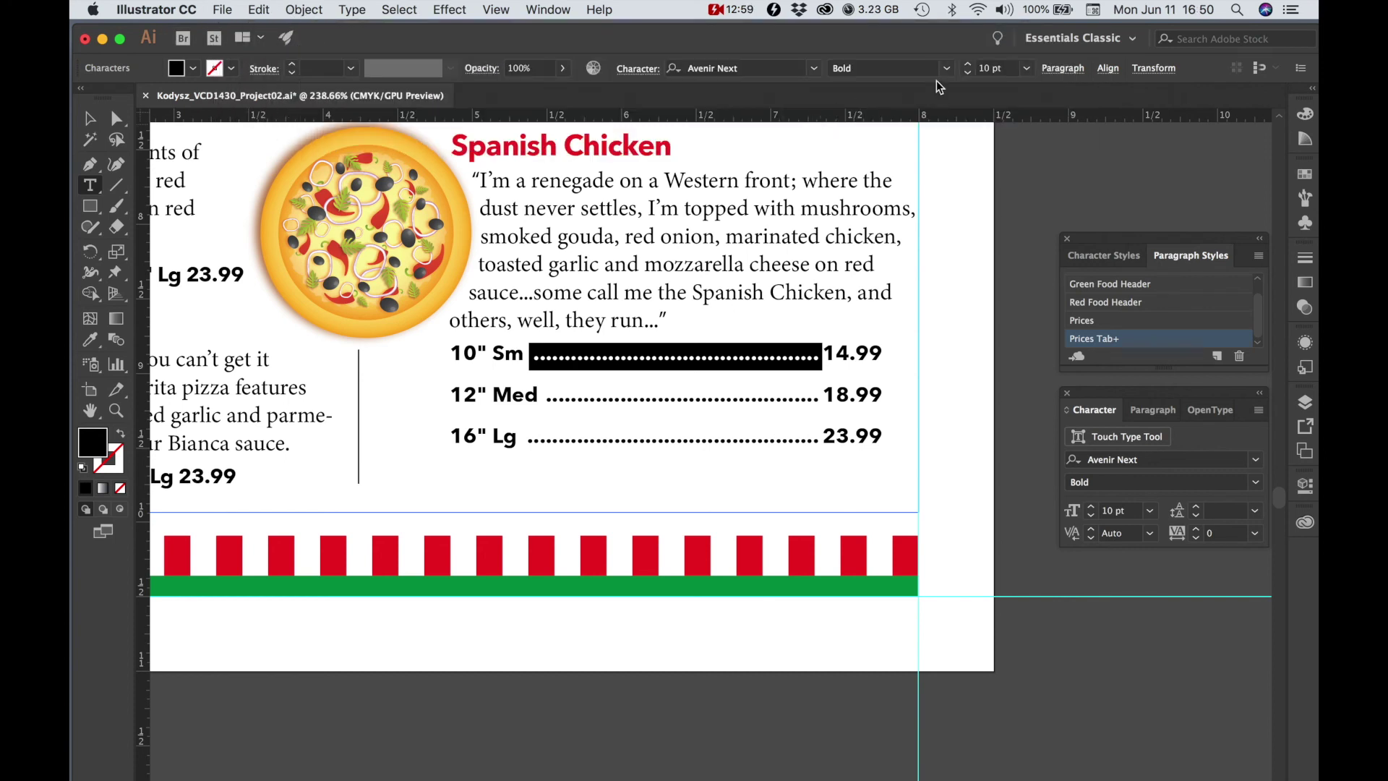
click(945, 71)
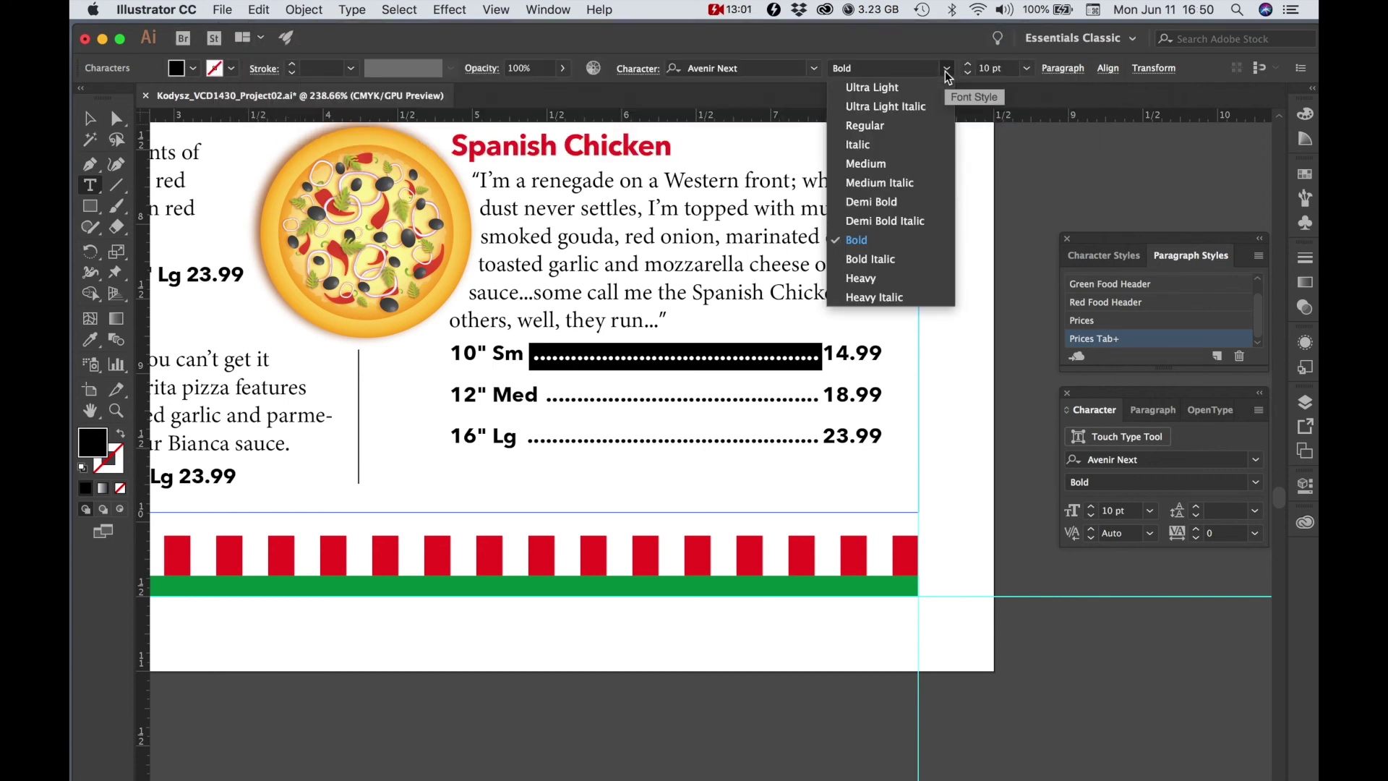
click(871, 128)
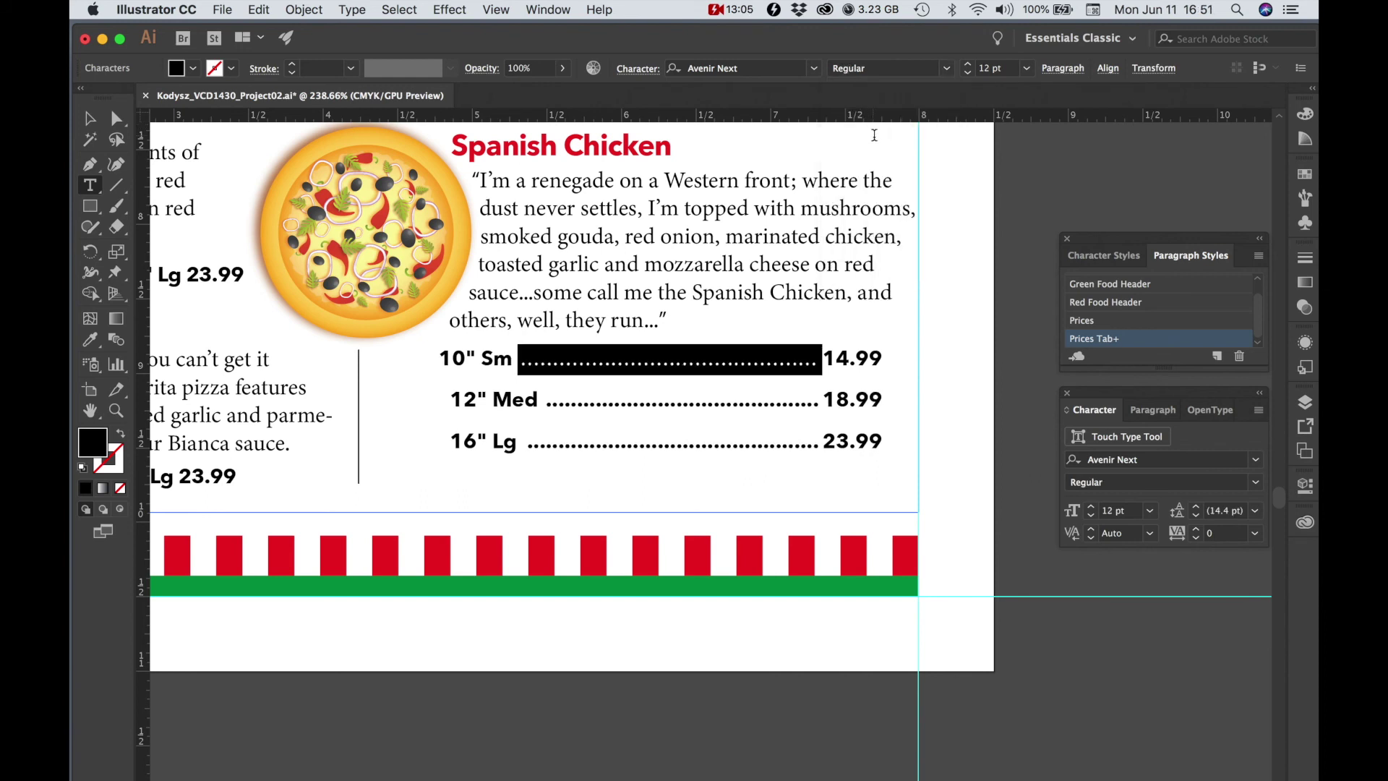
click(1027, 68)
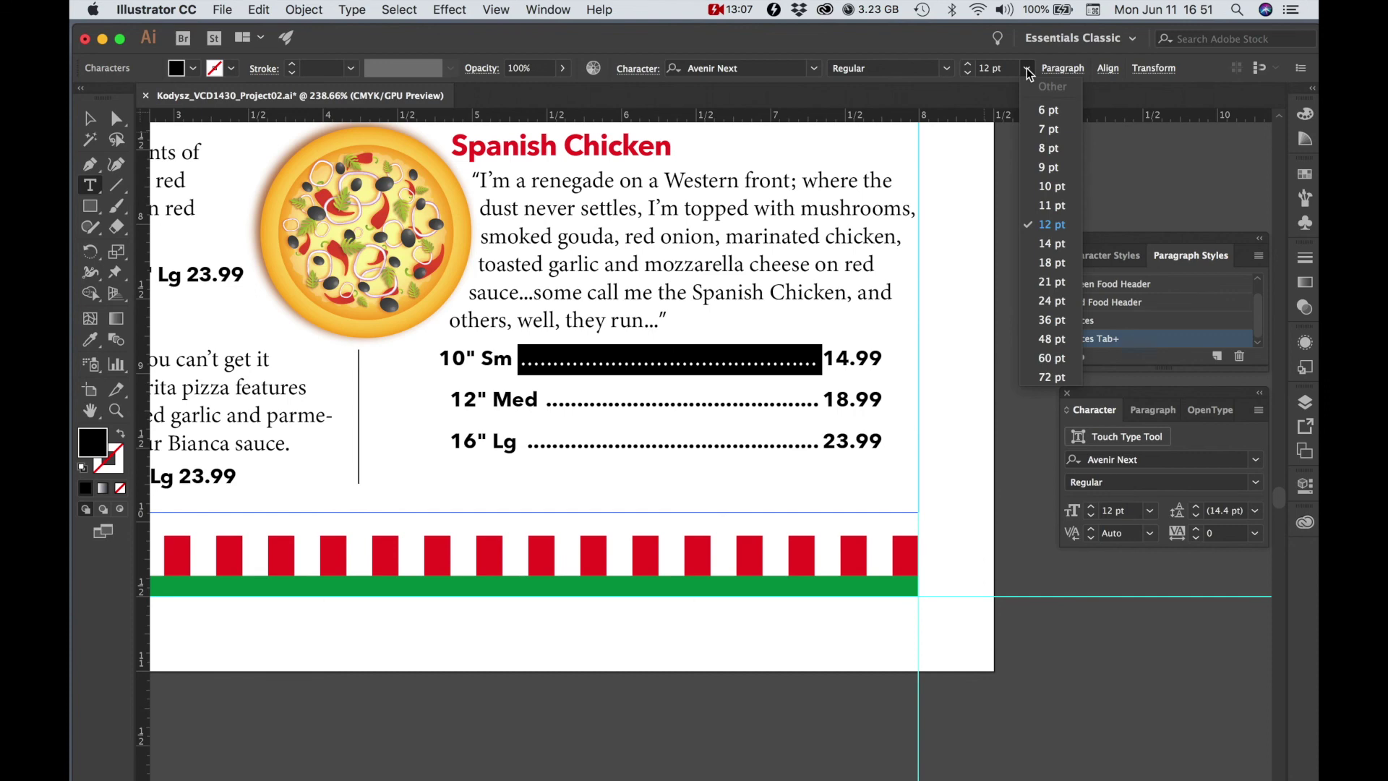
click(1052, 187)
Restyle the 12" Med and 16" Lg dot leaders as light Regular dots.
click(451, 382)
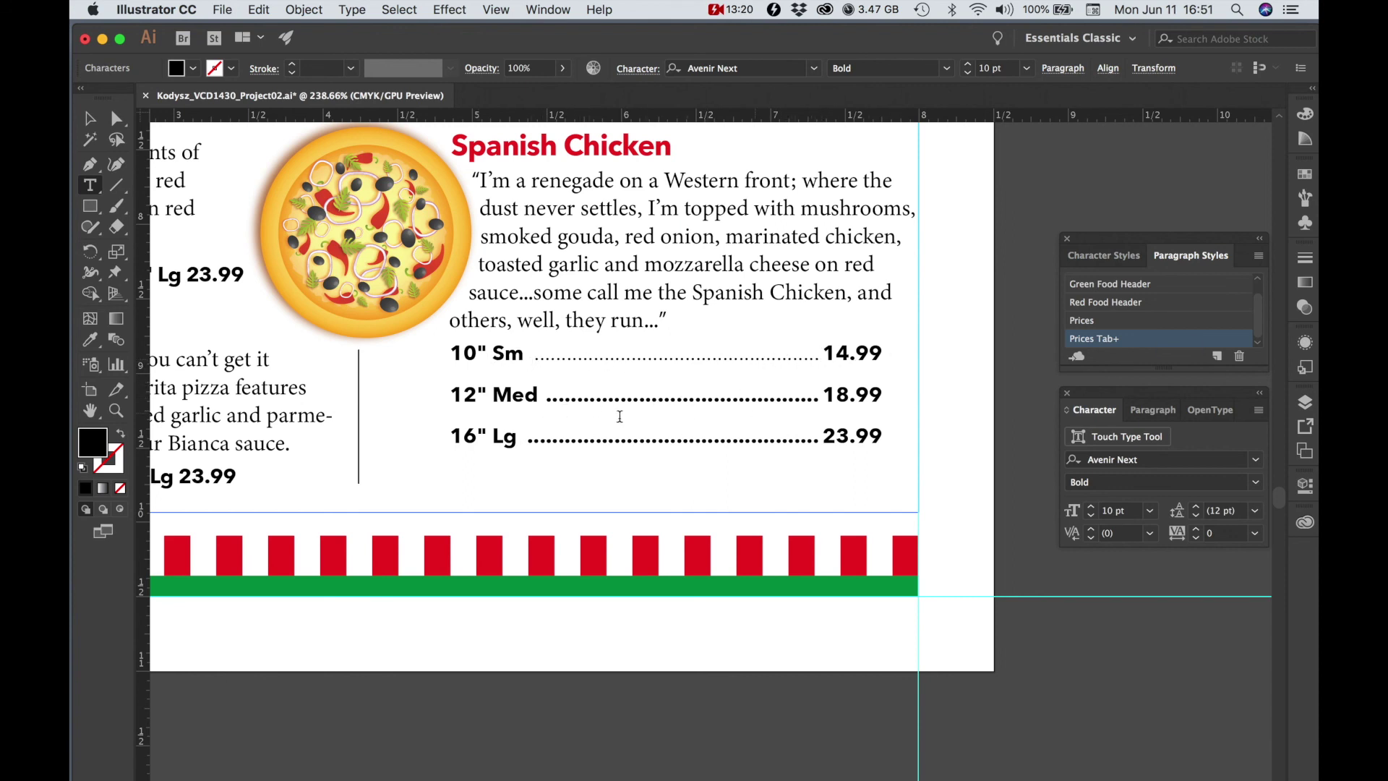
double_click(821, 354)
click(796, 402)
double_click(824, 396)
click(745, 401)
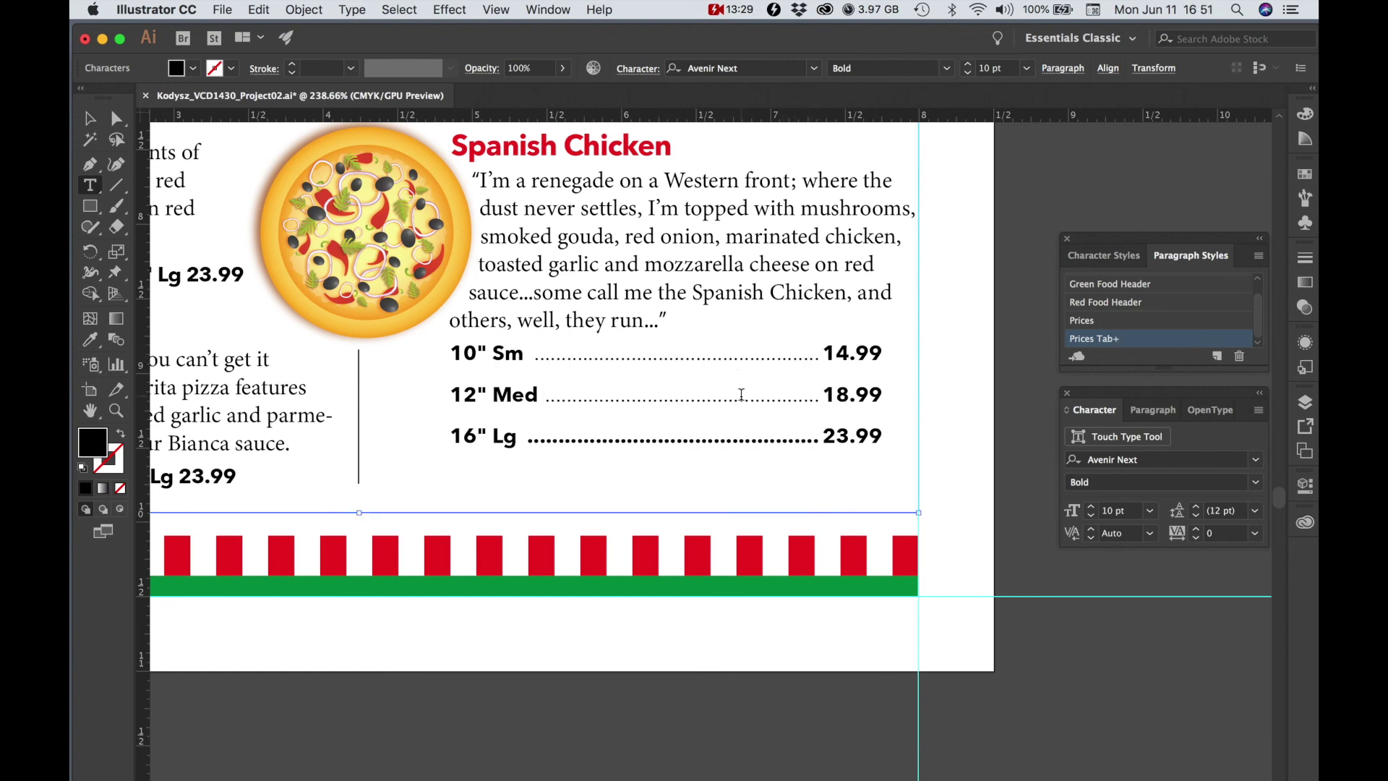
click(824, 437)
drag(808, 440, 680, 443)
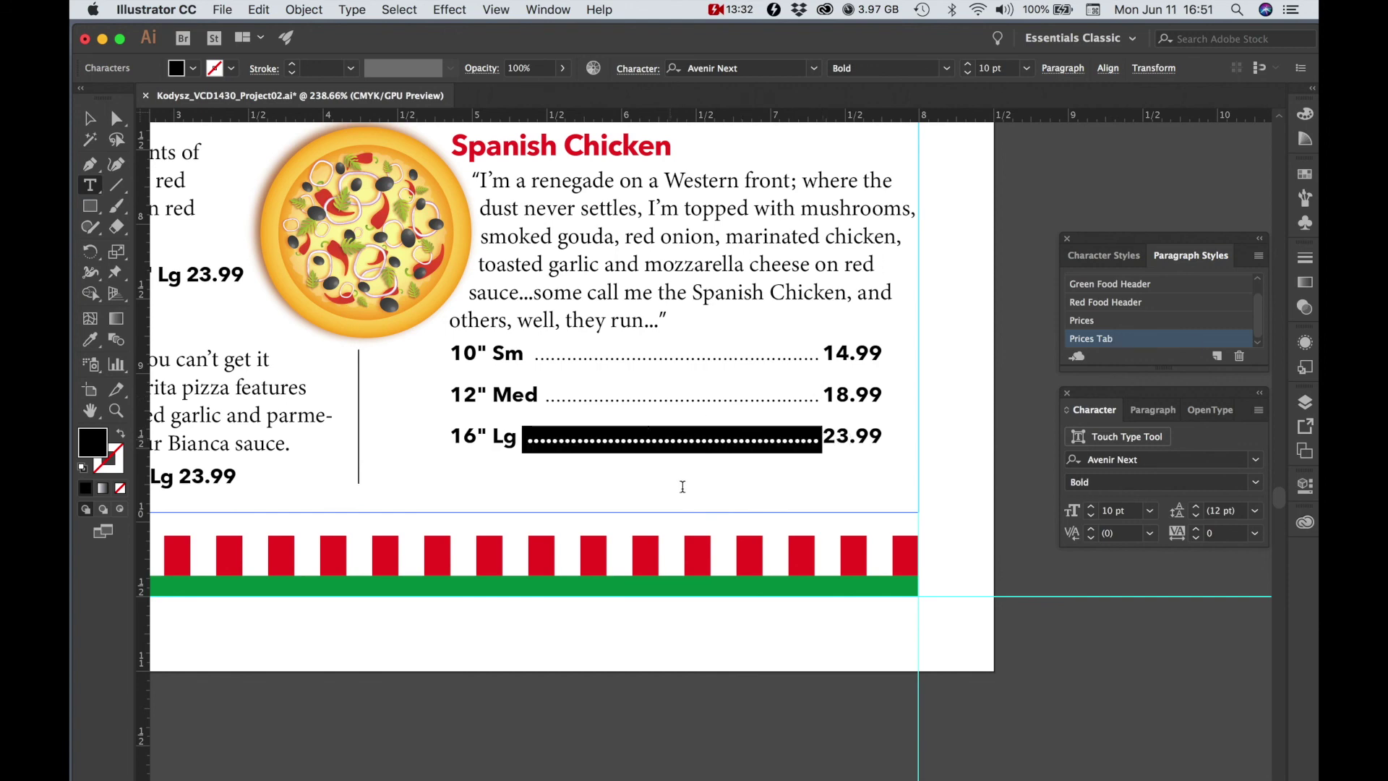
super+click(682, 496)
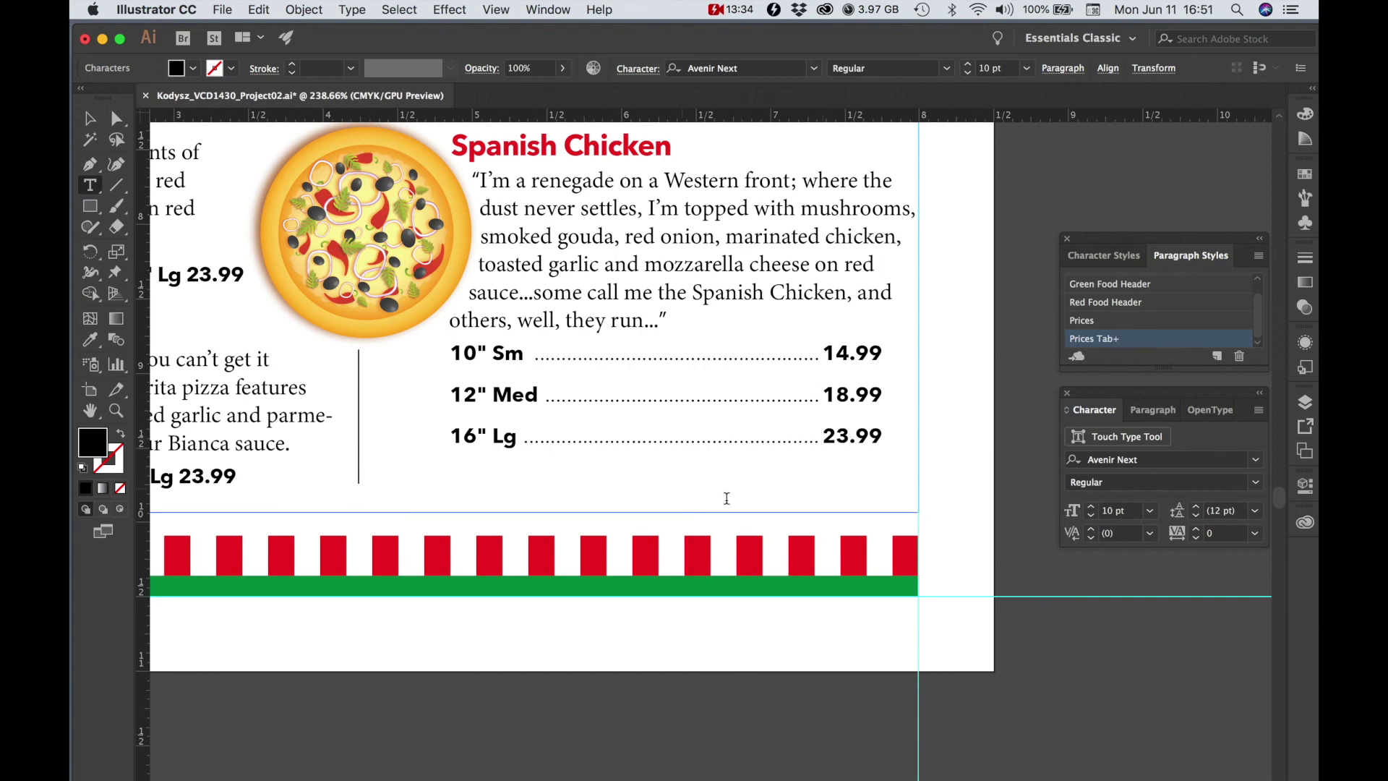
click(770, 479)
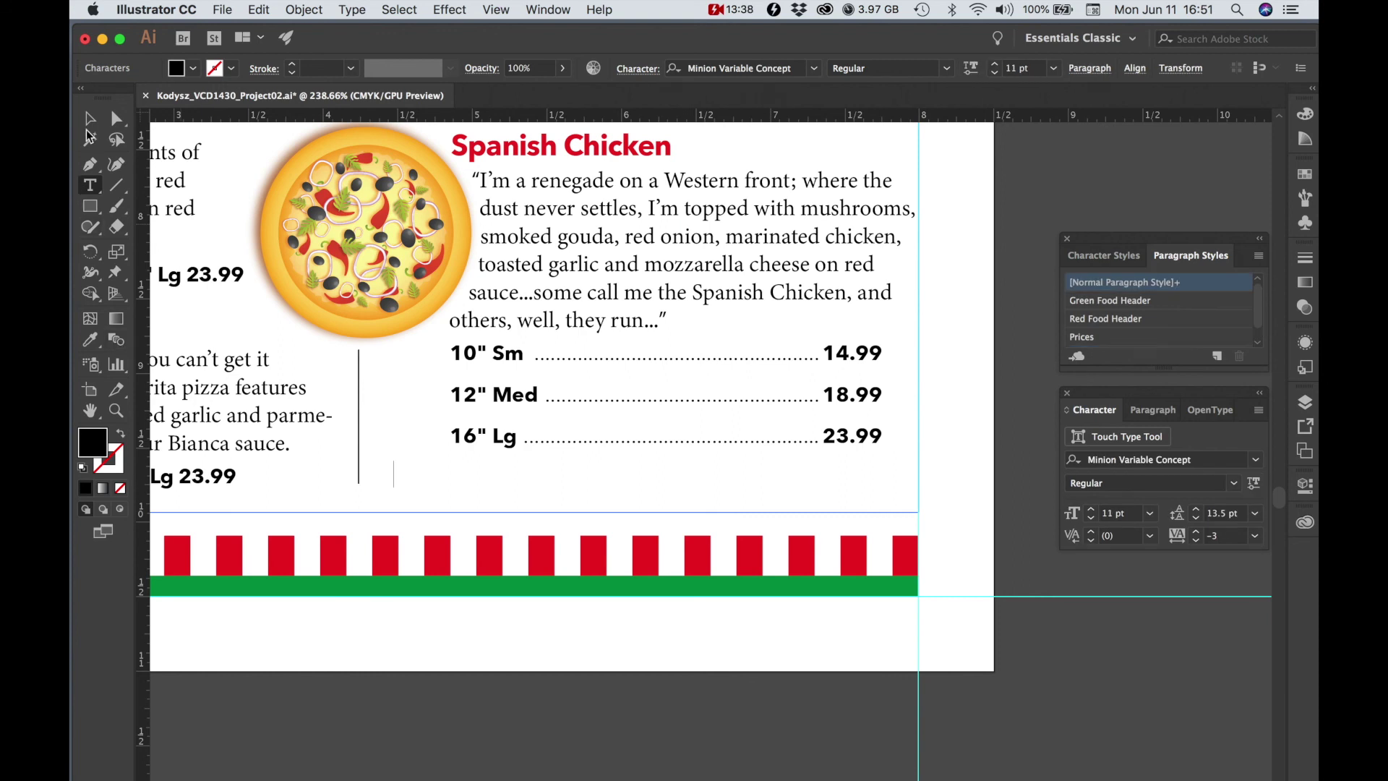
key(Escape)
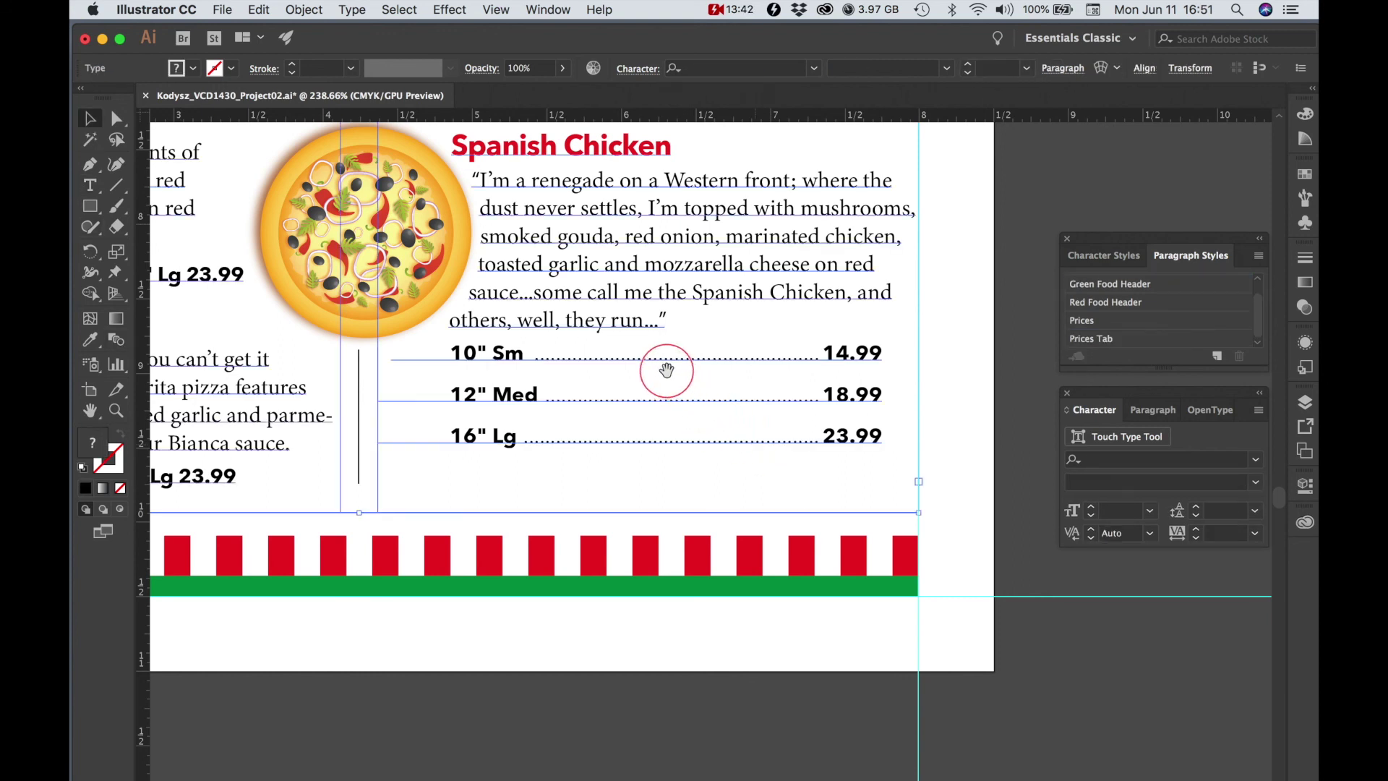
scroll(681, 383, up, 2)
scroll(681, 383, up, 3)
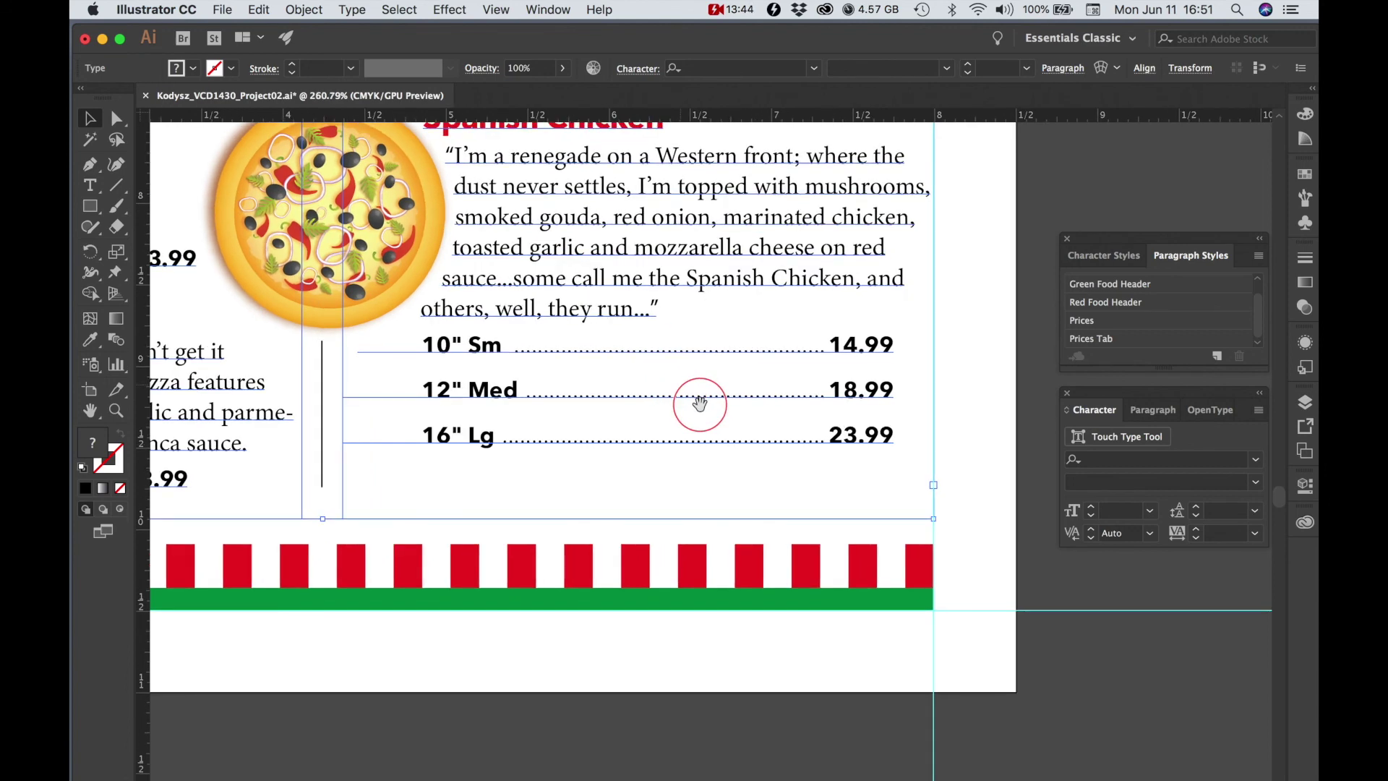
scroll(673, 386, up, 2)
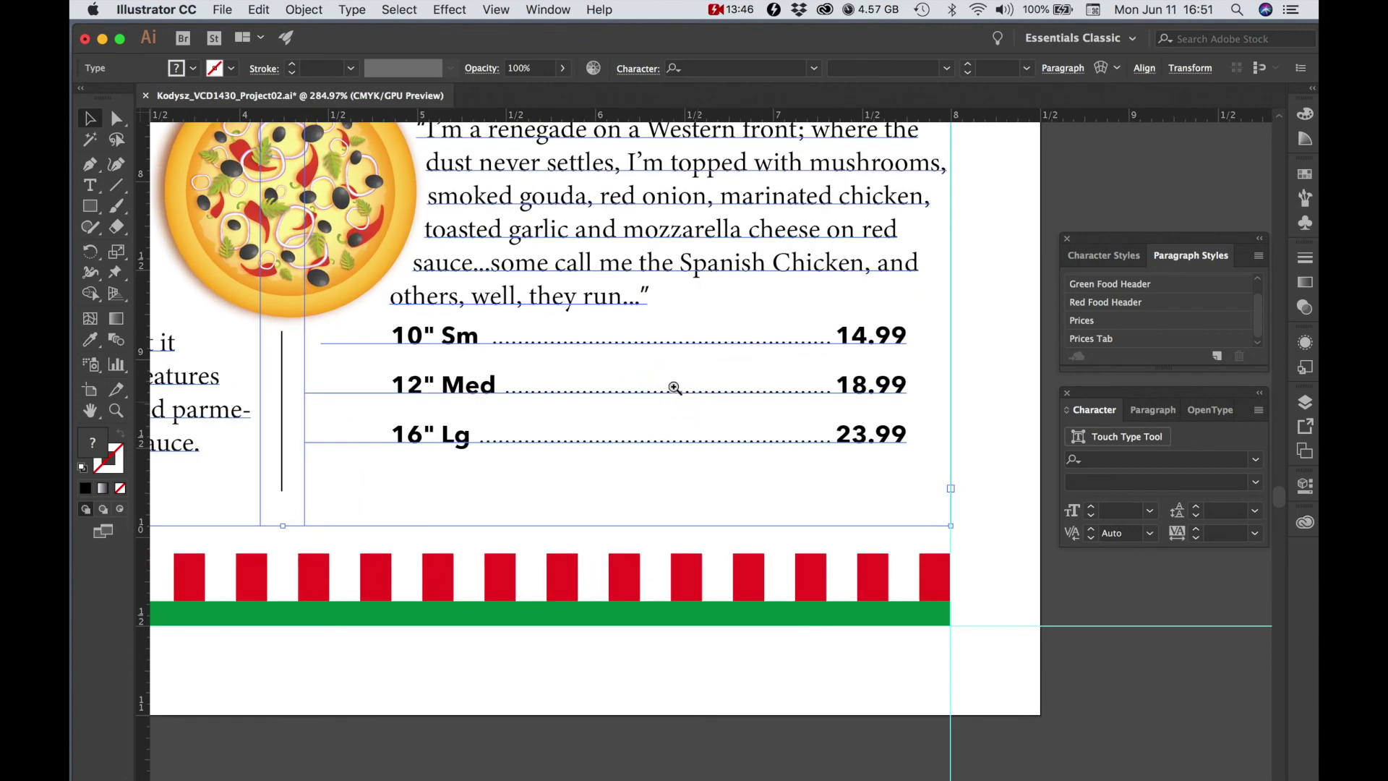